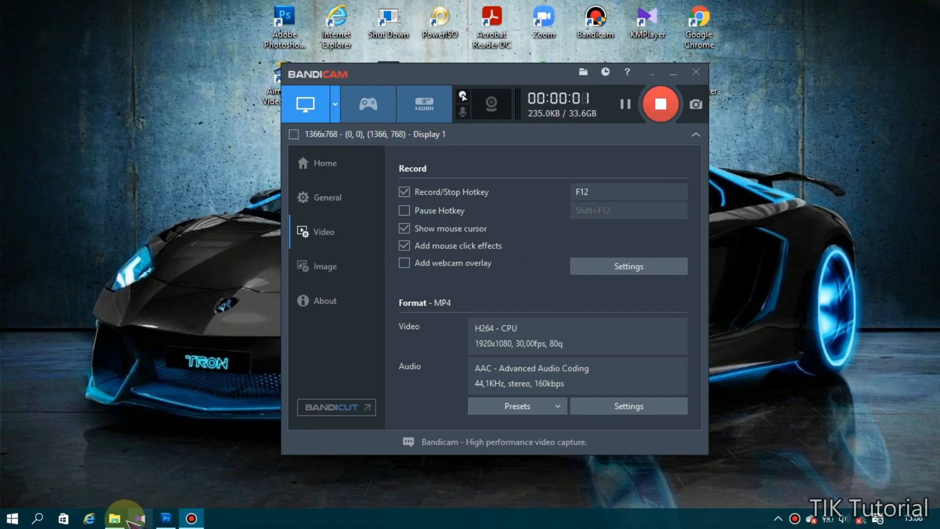
- Leave Bandicam recording and bring up Photoshop with the hijab portrait photo
click(114, 518)
click(168, 519)
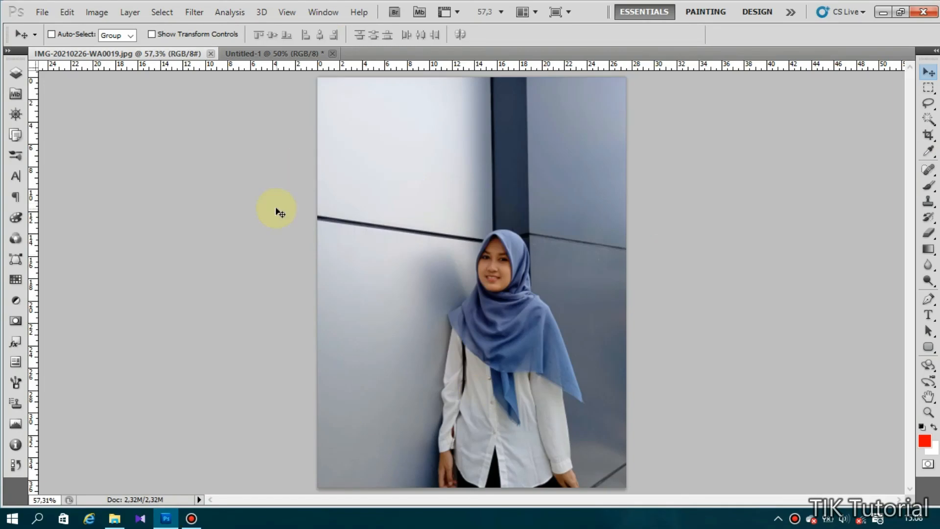
key(ctrl+plus)
key(ctrl+plus)
key(ctrl+plus)
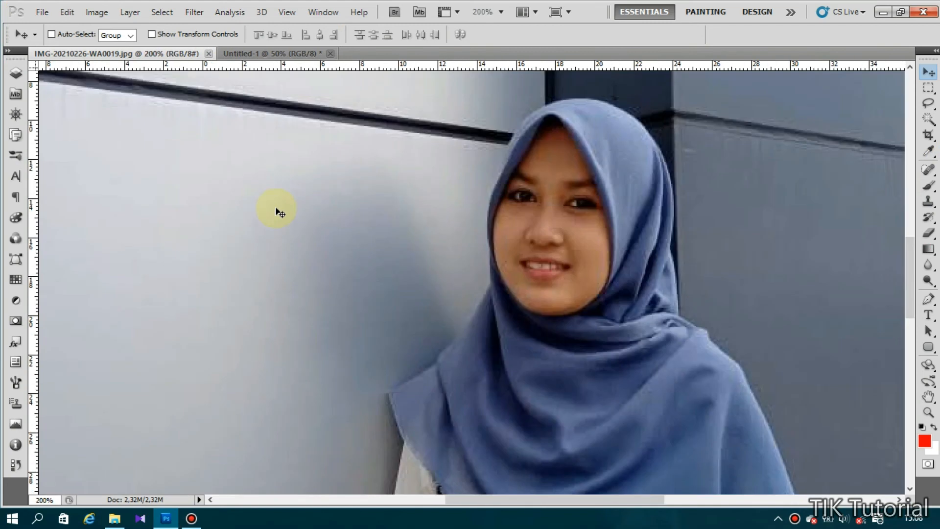
drag(911, 261, 882, 361)
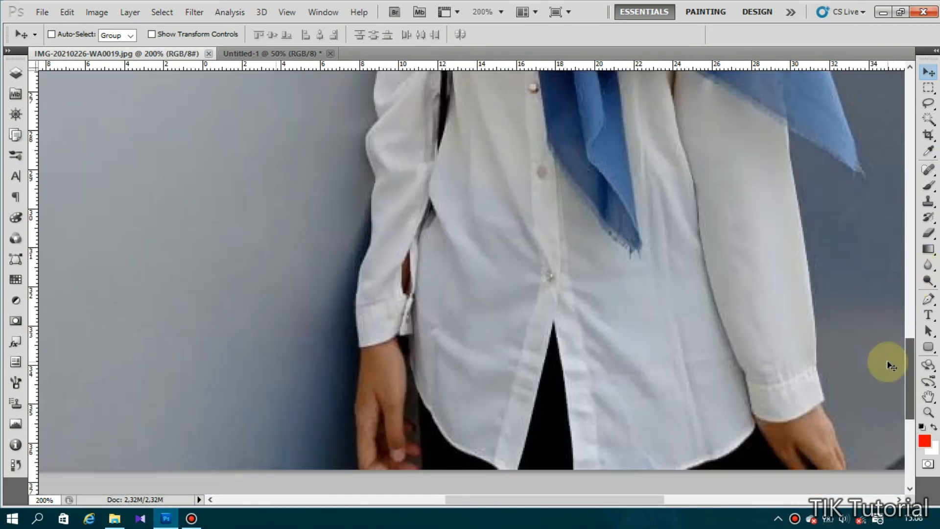
key(p)
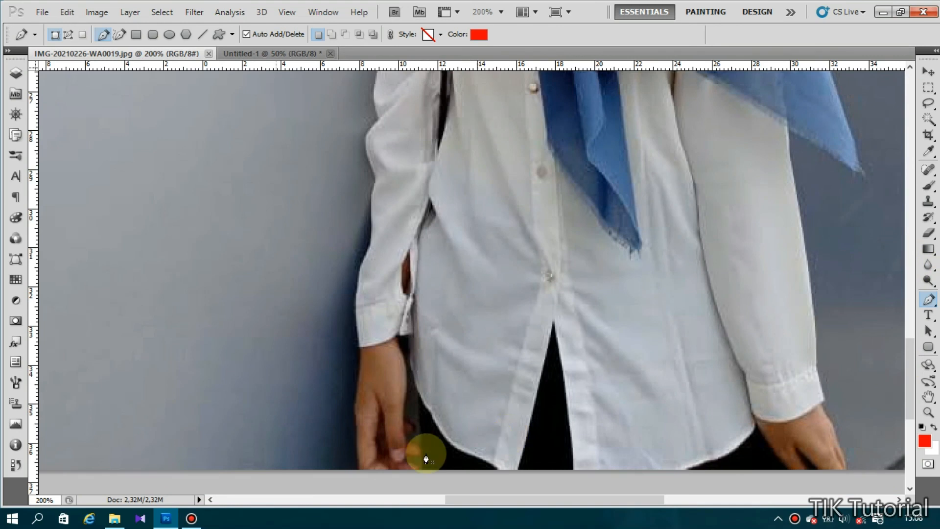
key(ctrl+0)
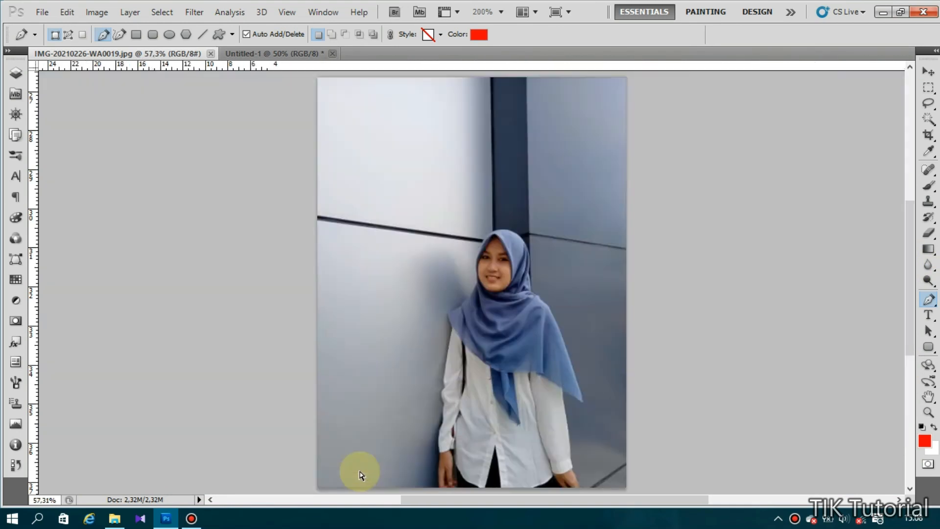
key(ctrl+plus)
key(ctrl+plus)
key(ctrl+plus)
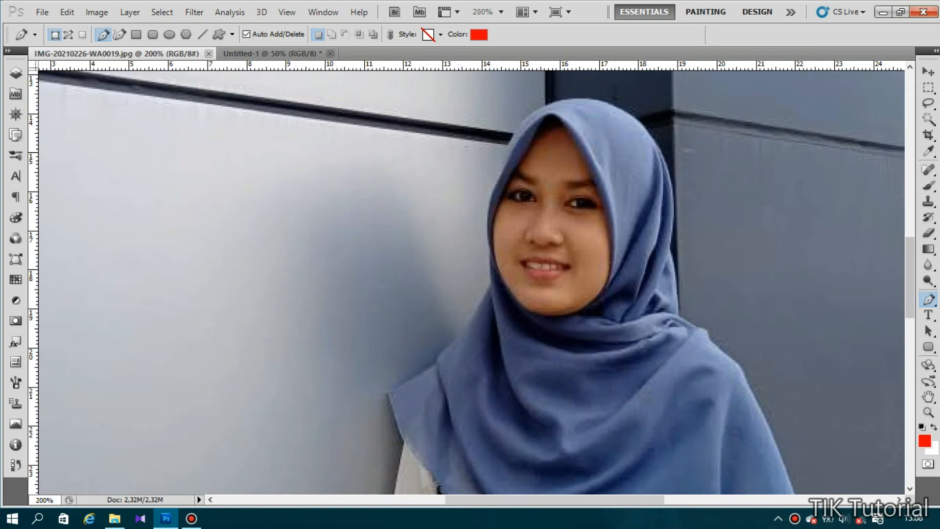
drag(911, 287, 908, 249)
key(ctrl+plus)
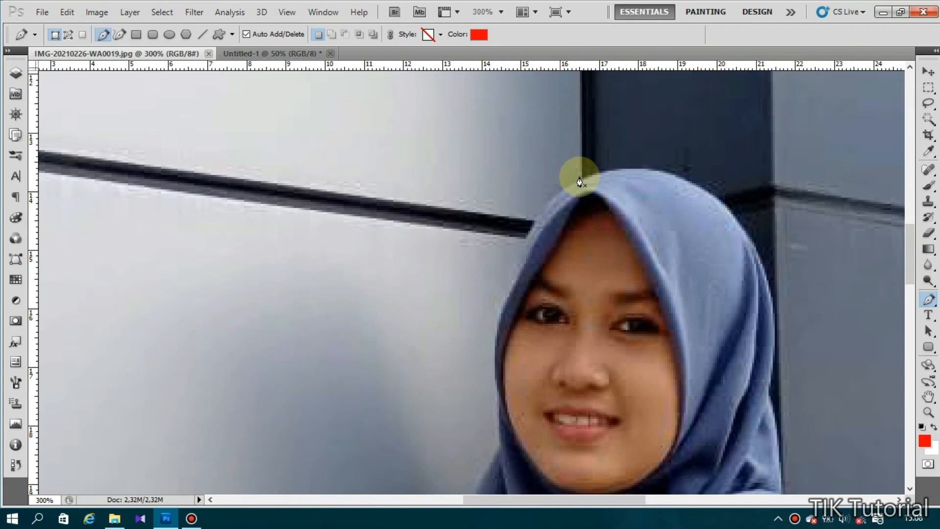
click(647, 168)
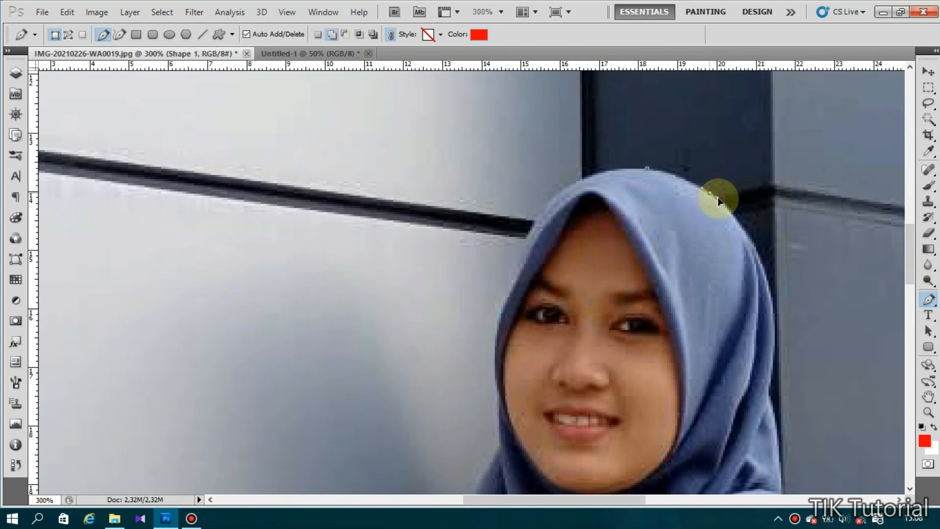
drag(709, 193, 722, 204)
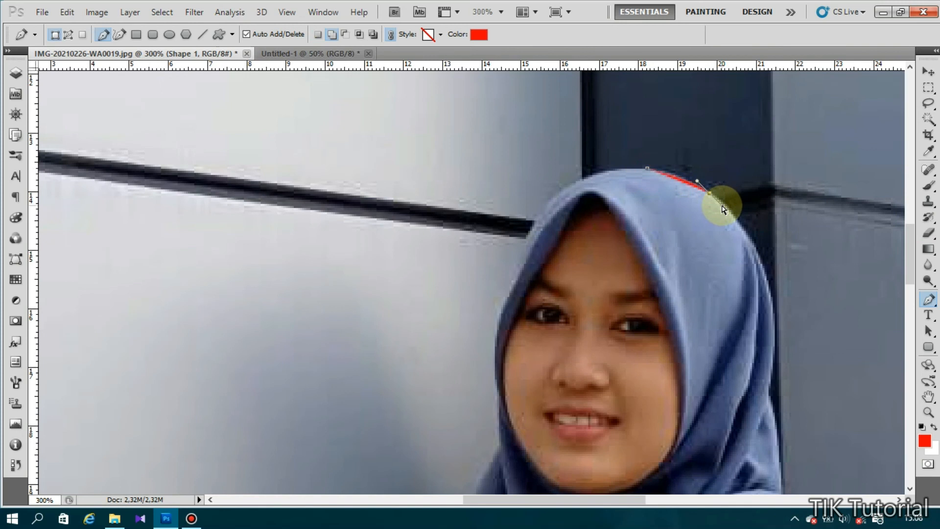
key(ctrl+alt+z)
key(ctrl+alt+z)
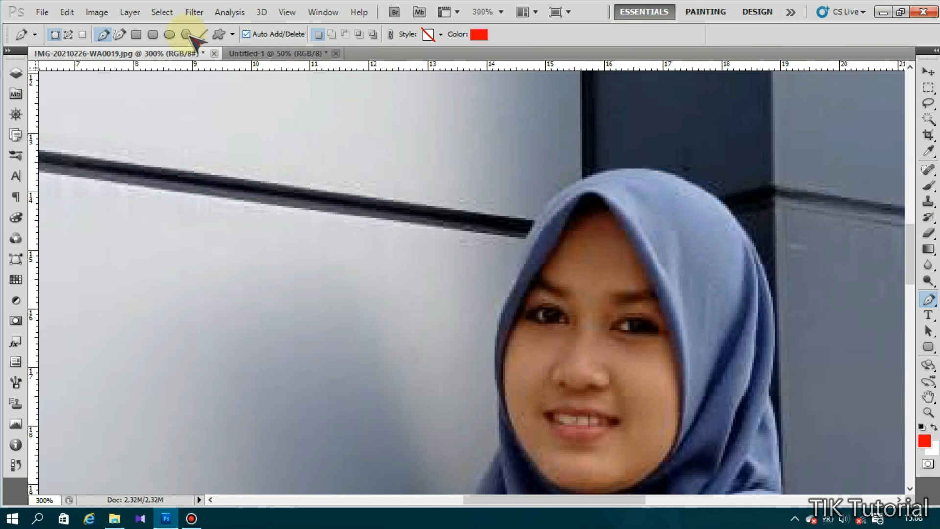
- Switch the Pen tool to Paths mode and trace anchors up the hijab's right edge
click(69, 34)
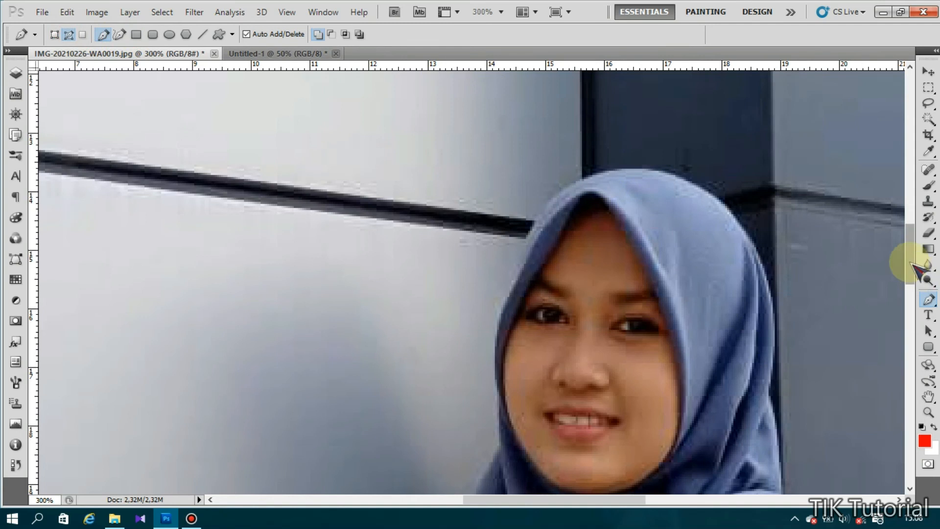
mouse_move(912, 261)
mouse_down()
mouse_move(912, 297)
mouse_move(914, 267)
mouse_up()
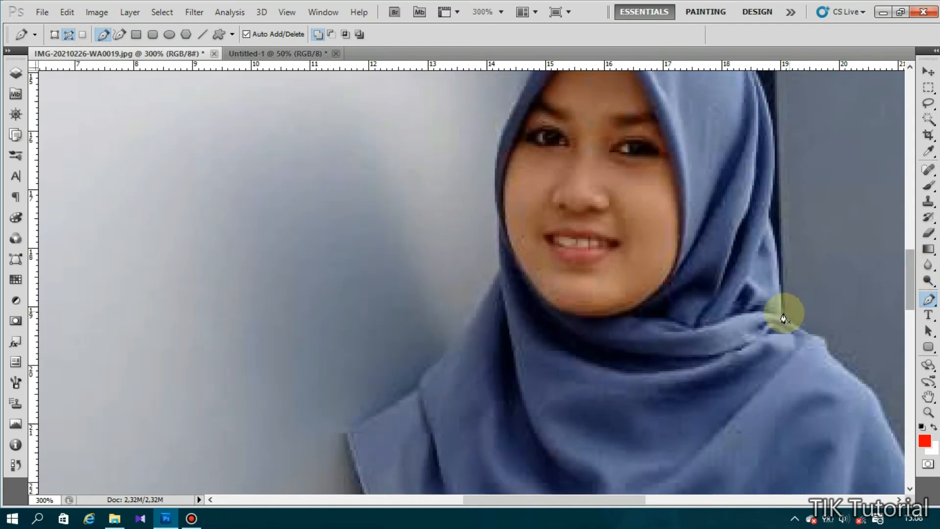
click(782, 265)
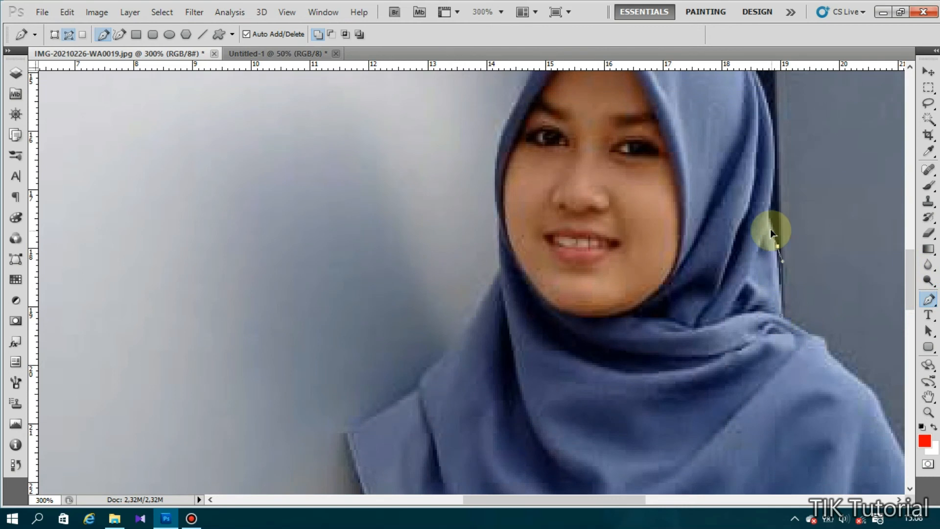
click(778, 246)
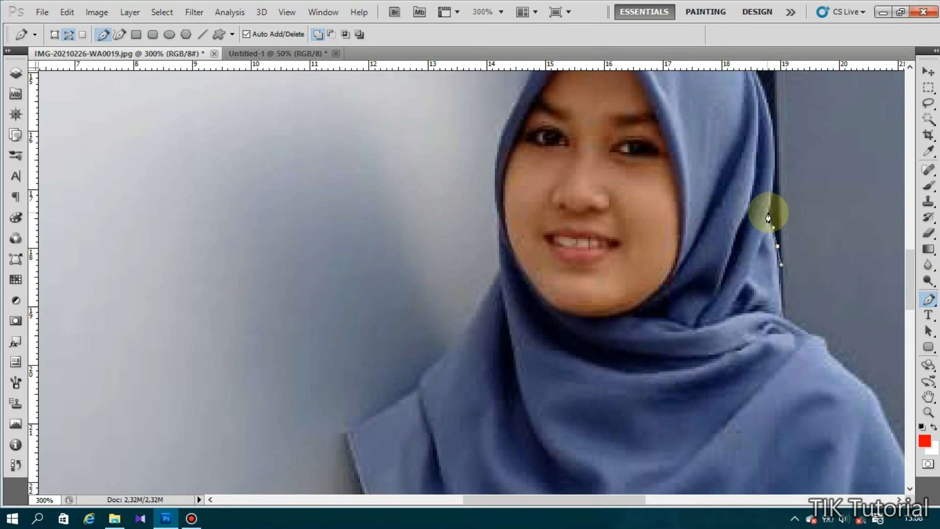
click(769, 214)
drag(774, 143, 772, 124)
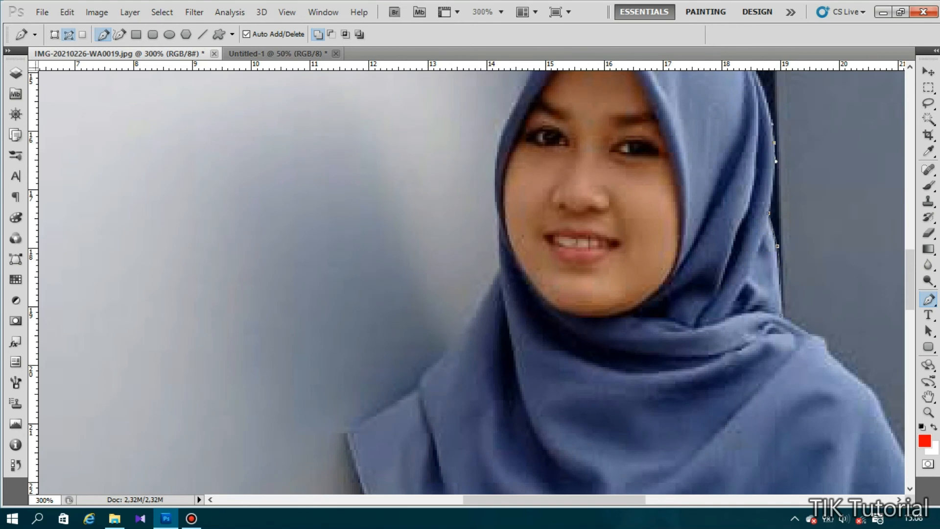
drag(911, 293, 912, 268)
click(759, 267)
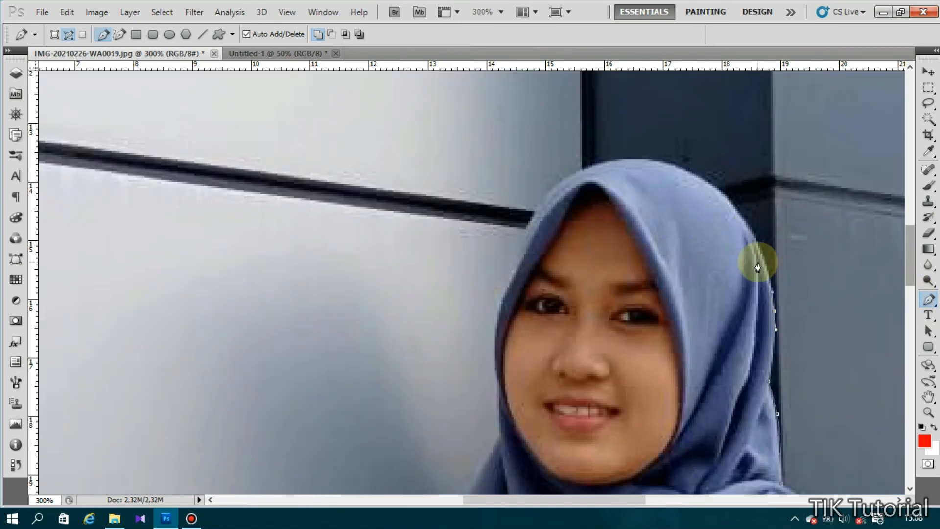
- Continue the path across the hijab's top and down its left edge beside the face
drag(764, 242, 736, 210)
click(692, 176)
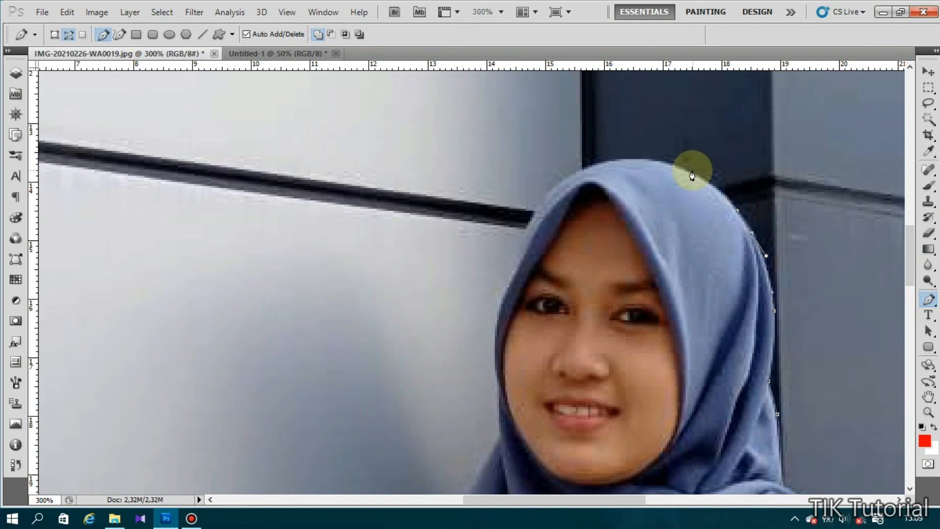
drag(692, 175, 607, 160)
click(629, 161)
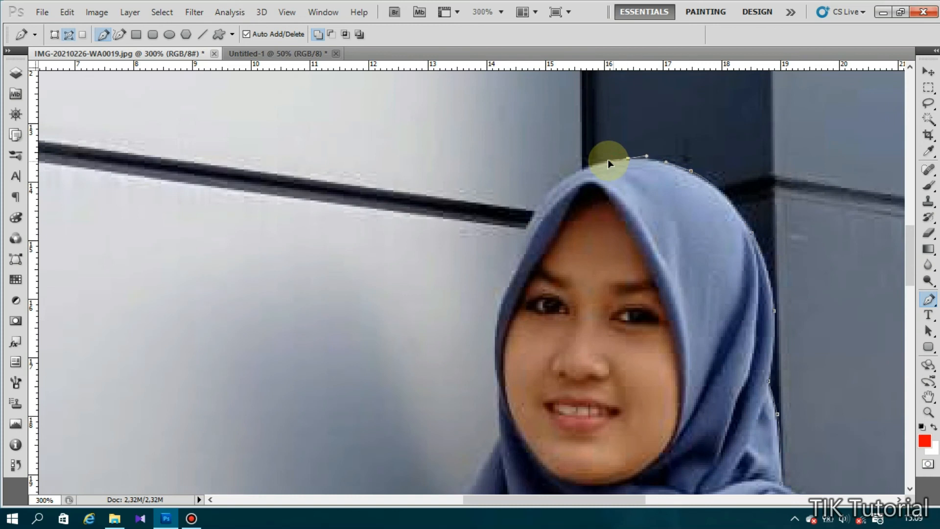
click(542, 200)
drag(528, 216, 528, 220)
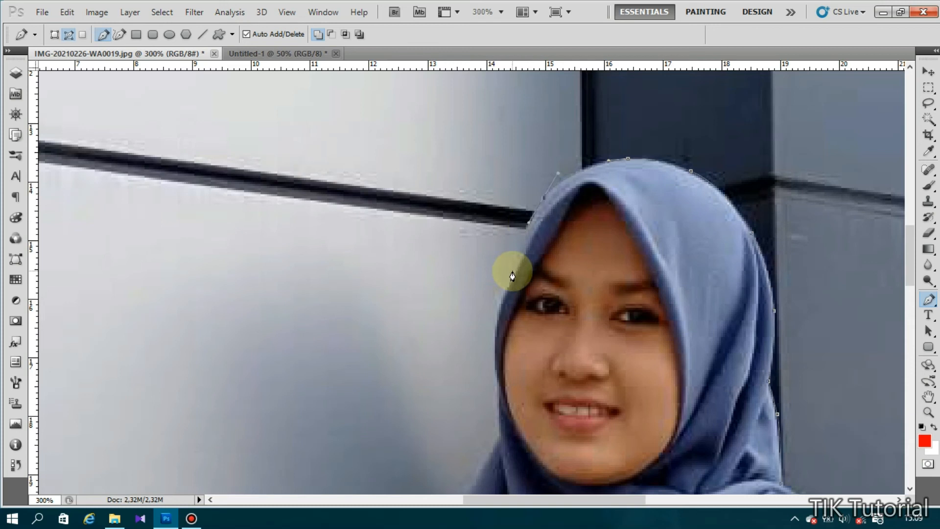
drag(512, 272, 504, 290)
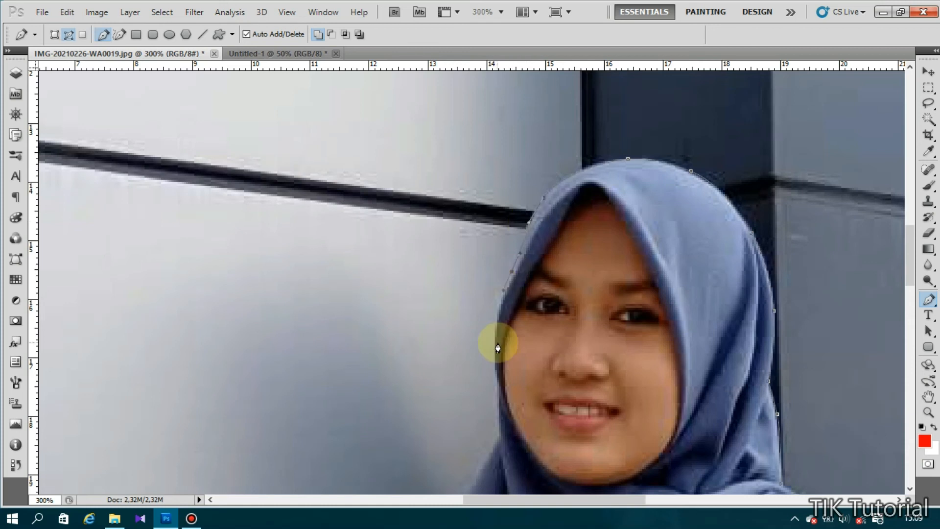
drag(495, 347, 494, 371)
drag(499, 415, 498, 439)
scroll(911, 267, down, 5)
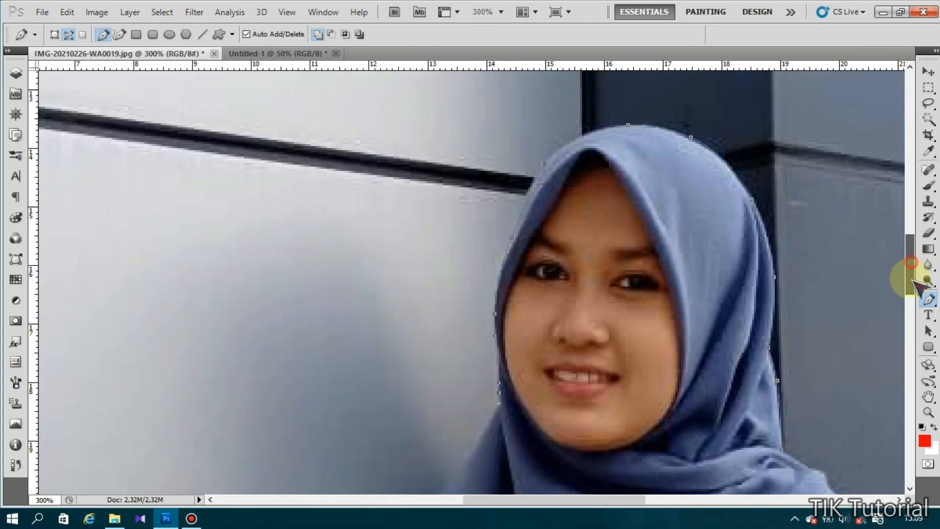
- Extend the path around the hijab's lower left corner and down the shoulder
click(499, 228)
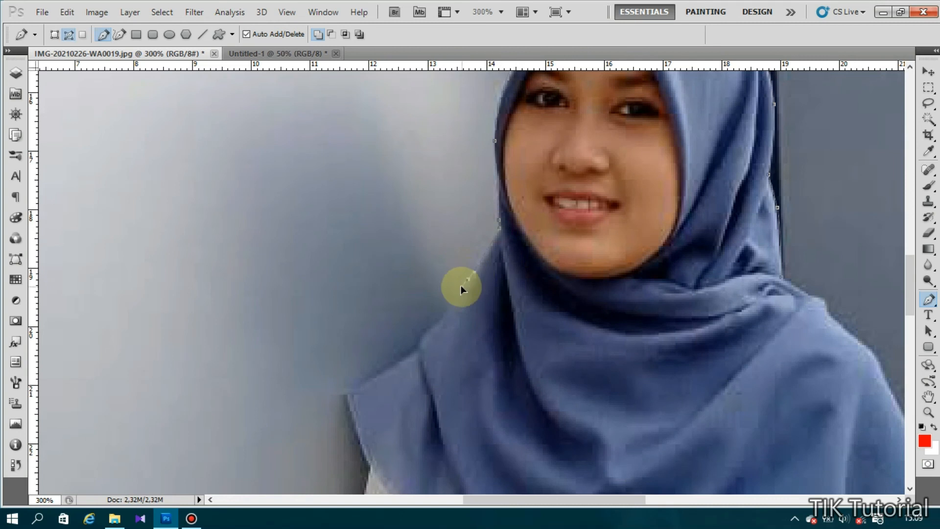
drag(462, 293, 360, 389)
click(346, 395)
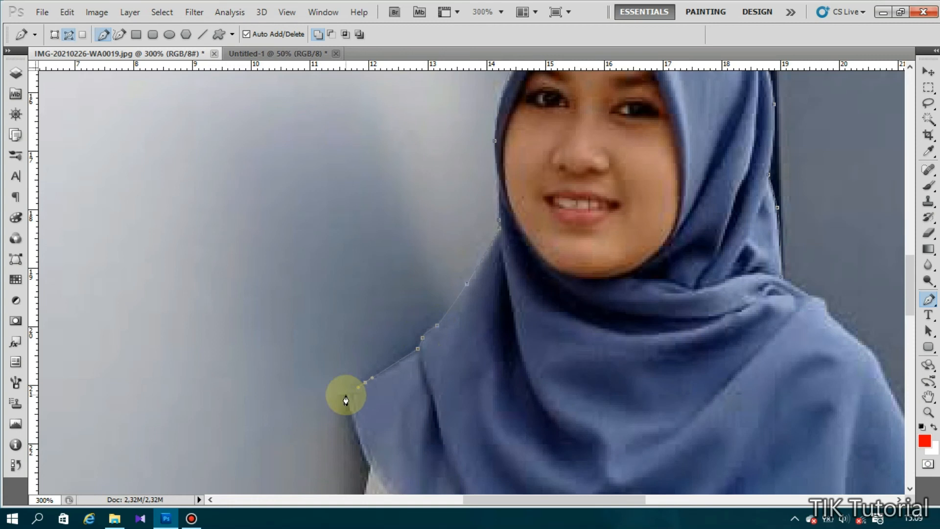
click(365, 448)
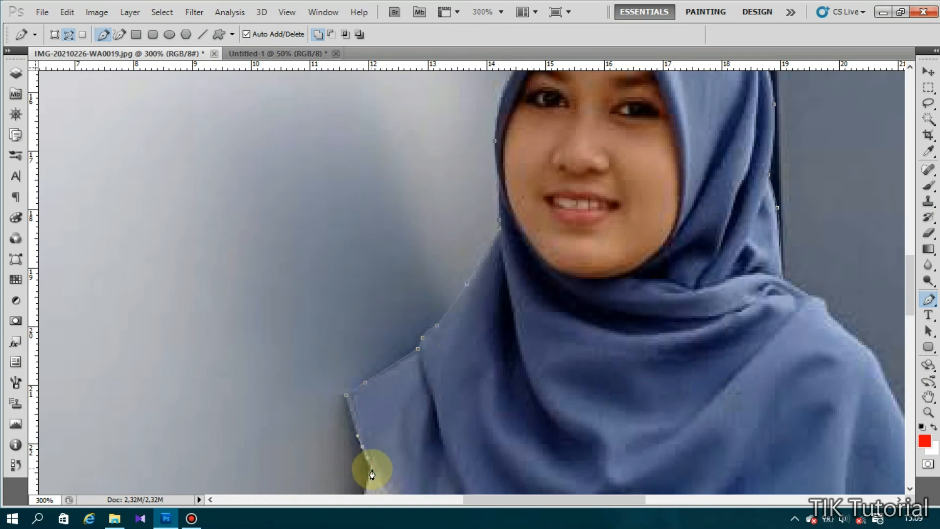
drag(910, 285, 891, 313)
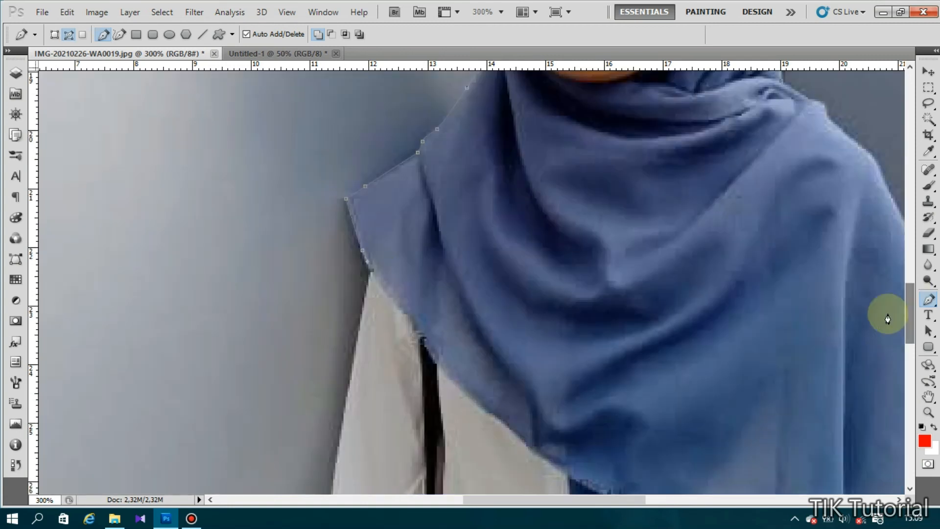
click(368, 273)
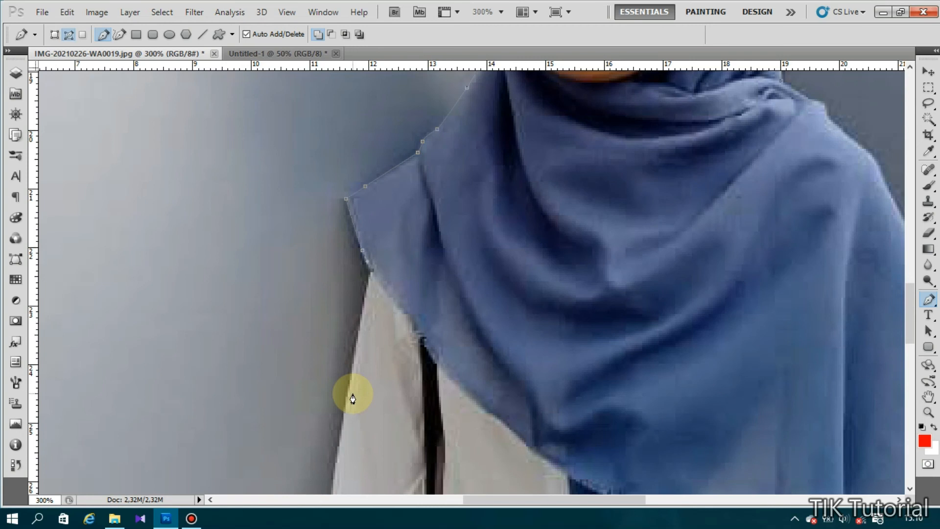
click(352, 376)
click(349, 393)
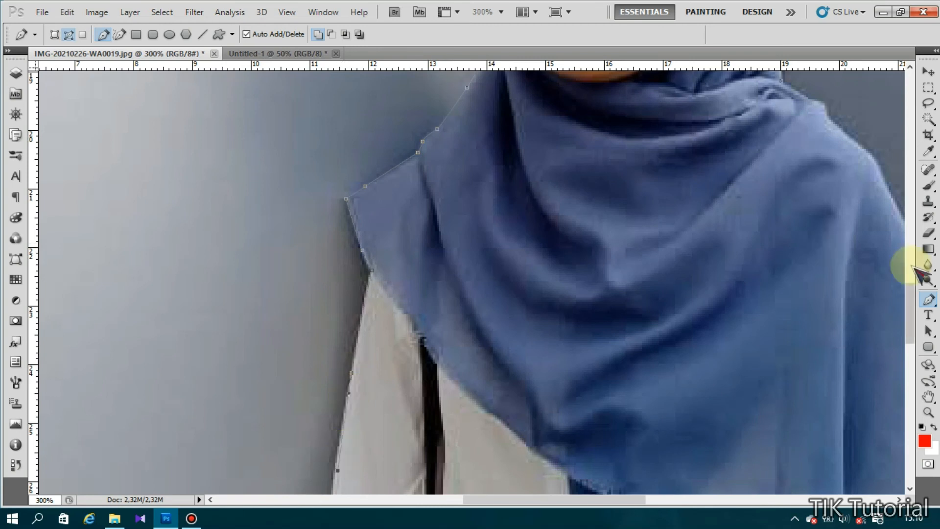
- Continue the path down the edge of the arm
scroll(914, 316, down, 3)
scroll(914, 316, down, 10)
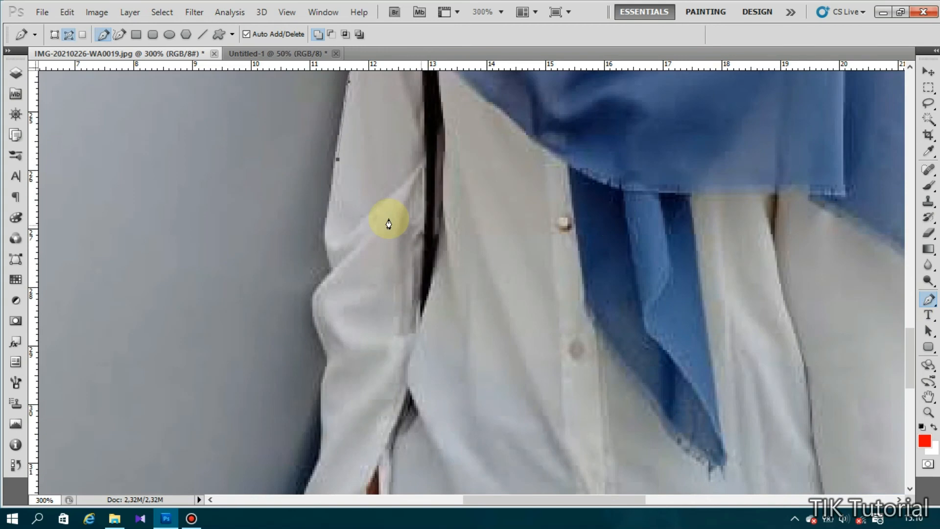
drag(333, 189, 333, 197)
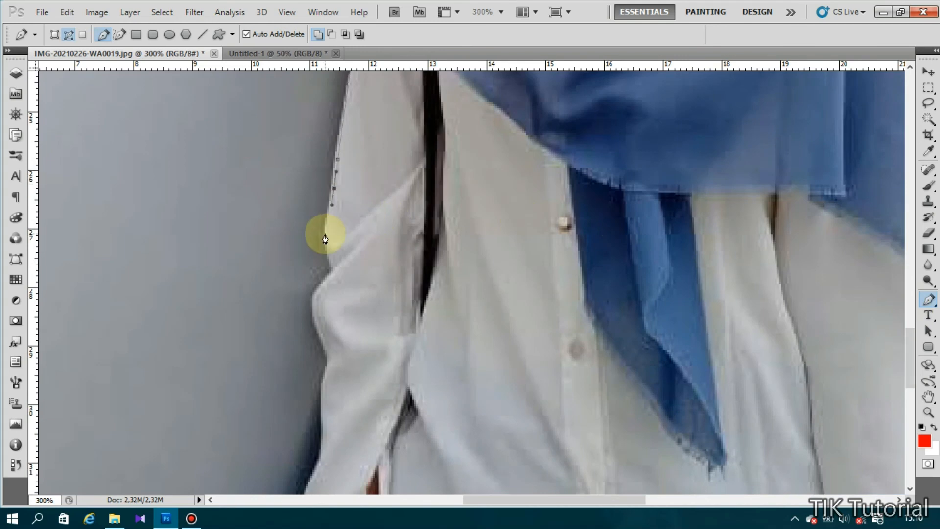
drag(326, 234, 327, 242)
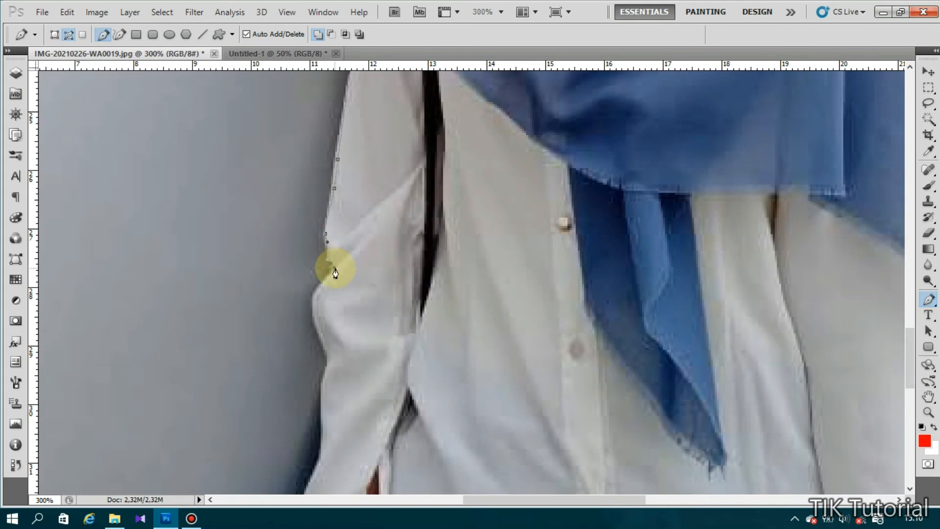
drag(316, 289, 317, 296)
click(316, 315)
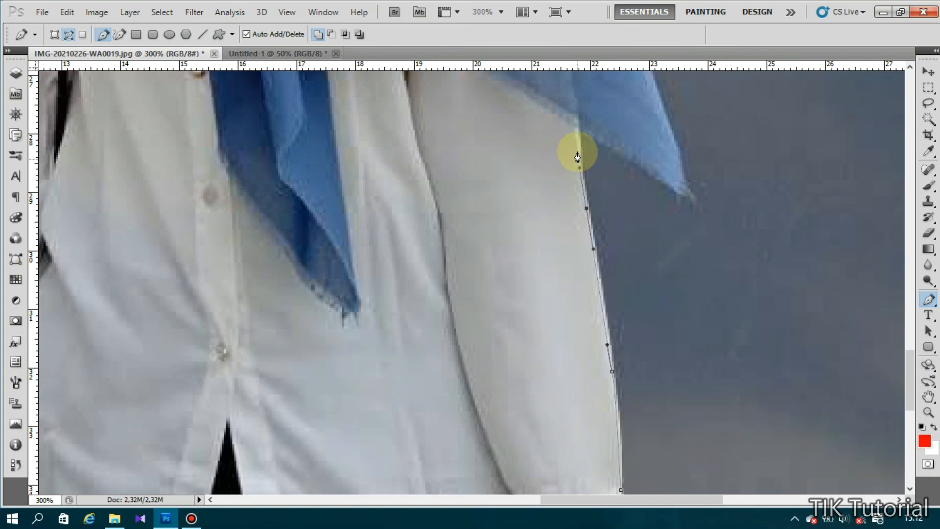
- Trace the outline up the shirt's right side to the scarf tip
drag(578, 150, 577, 131)
click(576, 123)
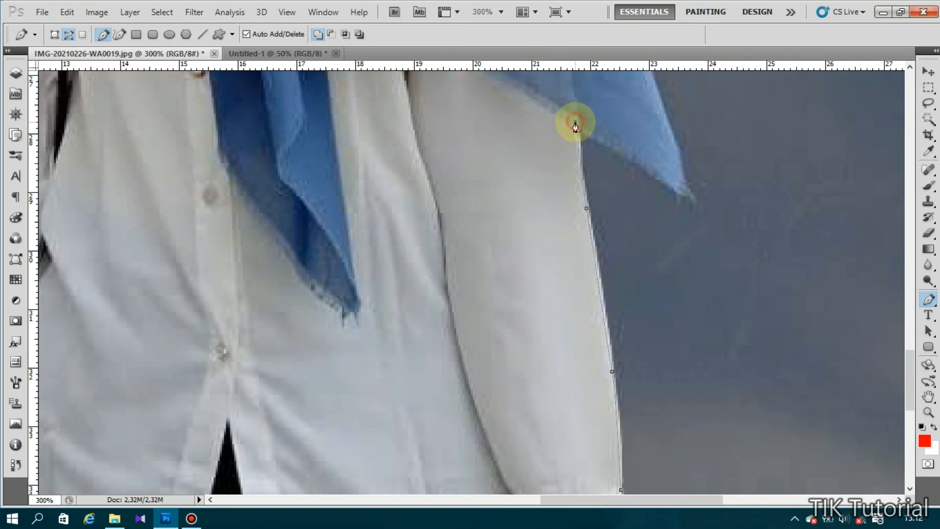
drag(651, 174, 651, 174)
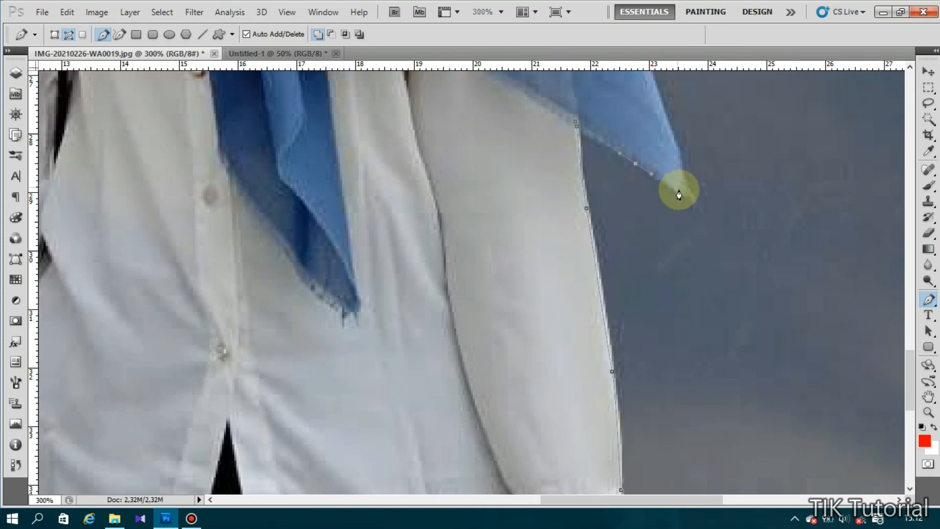
click(681, 192)
click(691, 195)
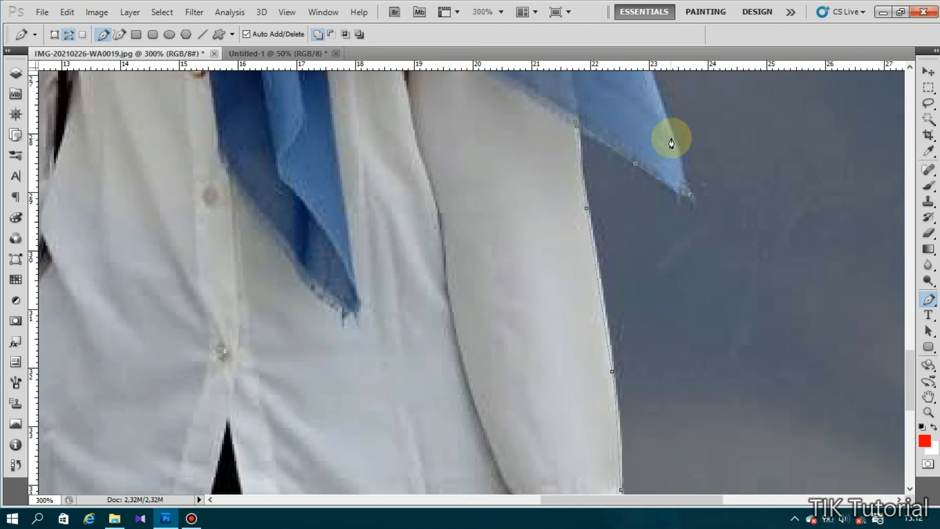
click(672, 136)
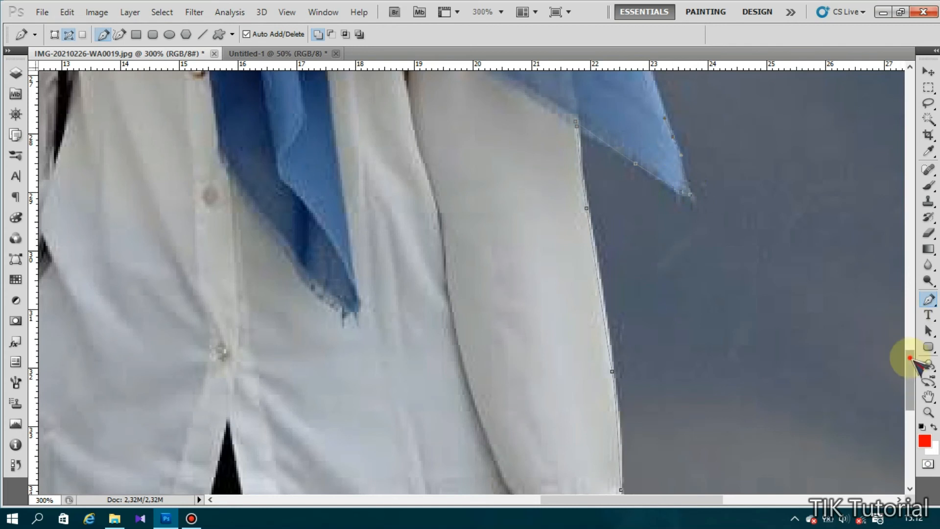
- Continue the outline along the scarf's right edge, shoulder and neck fold
drag(910, 361, 910, 315)
click(606, 243)
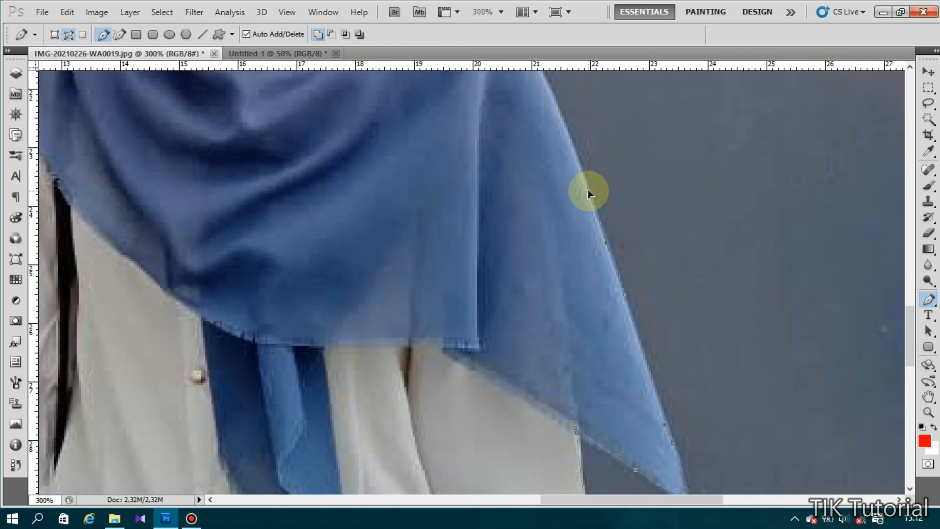
drag(607, 244, 603, 237)
mouse_move(555, 103)
mouse_down()
mouse_move(550, 91)
mouse_move(552, 99)
mouse_up()
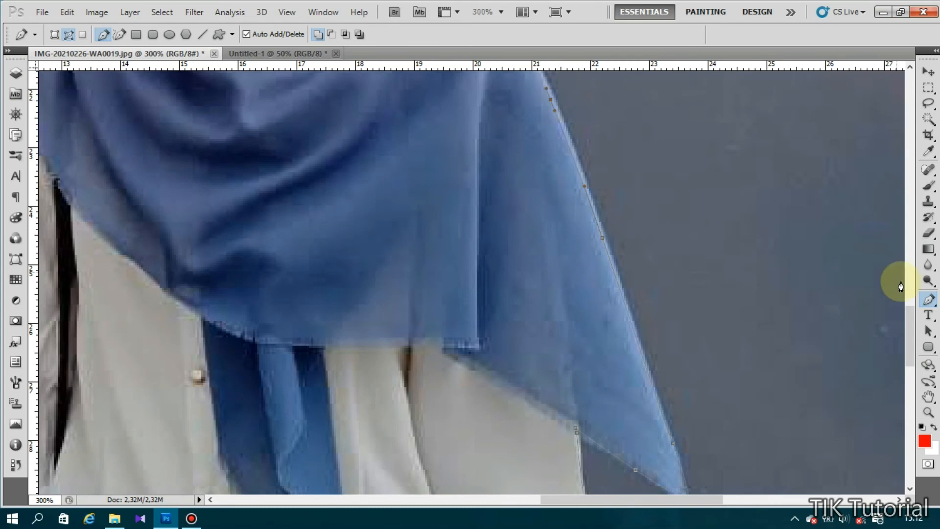
scroll(903, 273, up, 10)
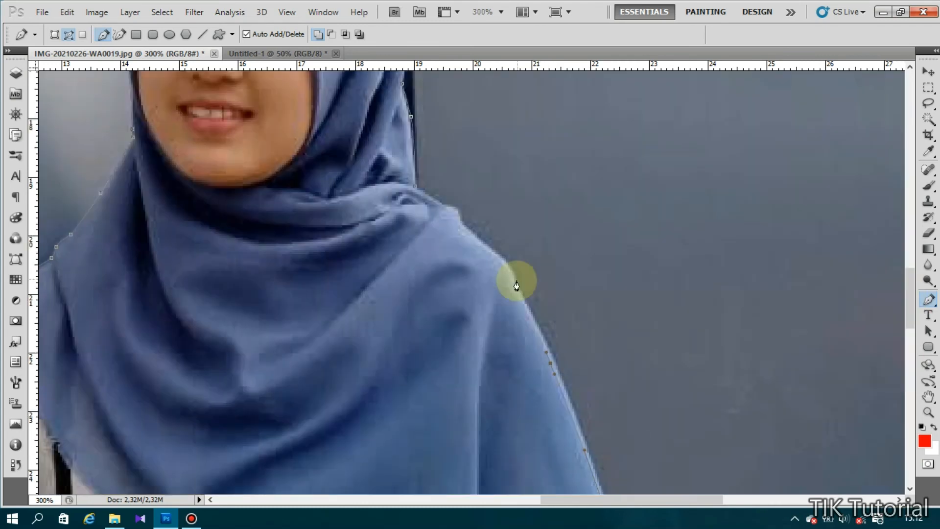
drag(514, 284, 490, 248)
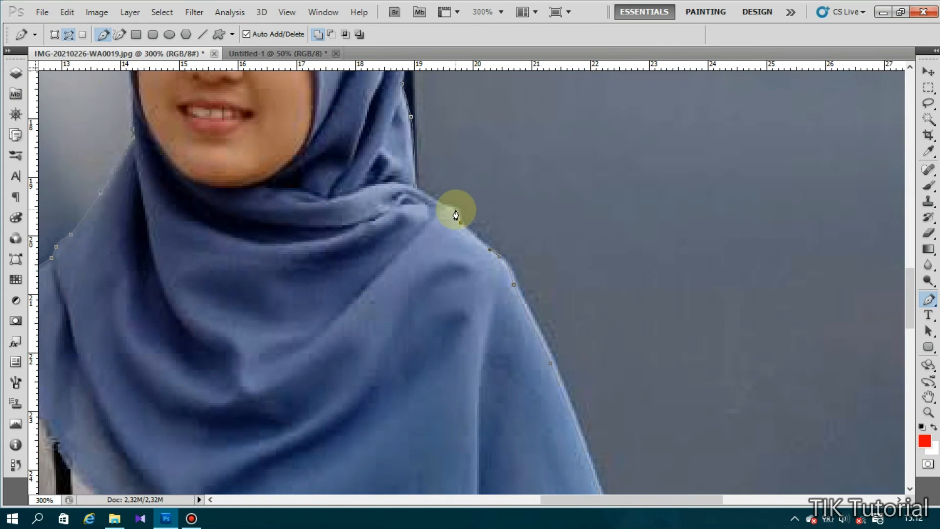
drag(456, 215, 420, 184)
- Close the path and turn it into a selection with Make Selection
click(415, 190)
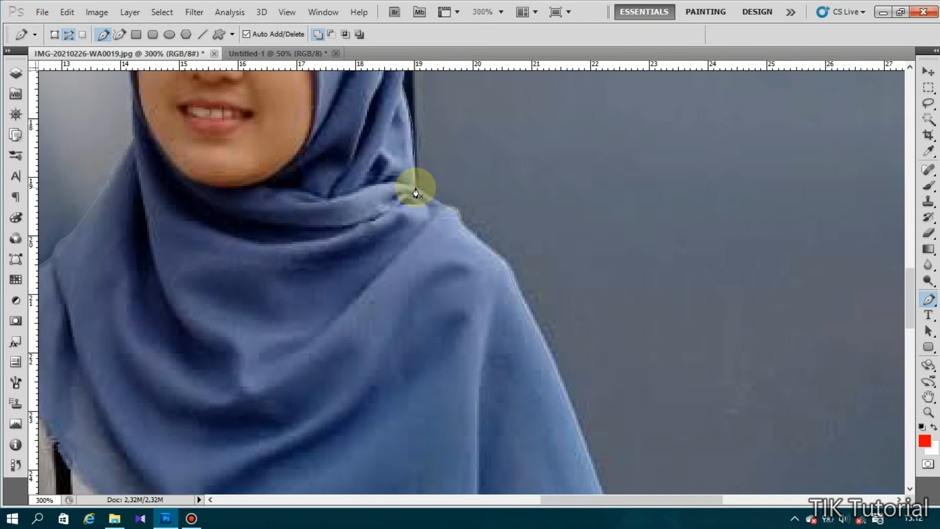
right_click(414, 191)
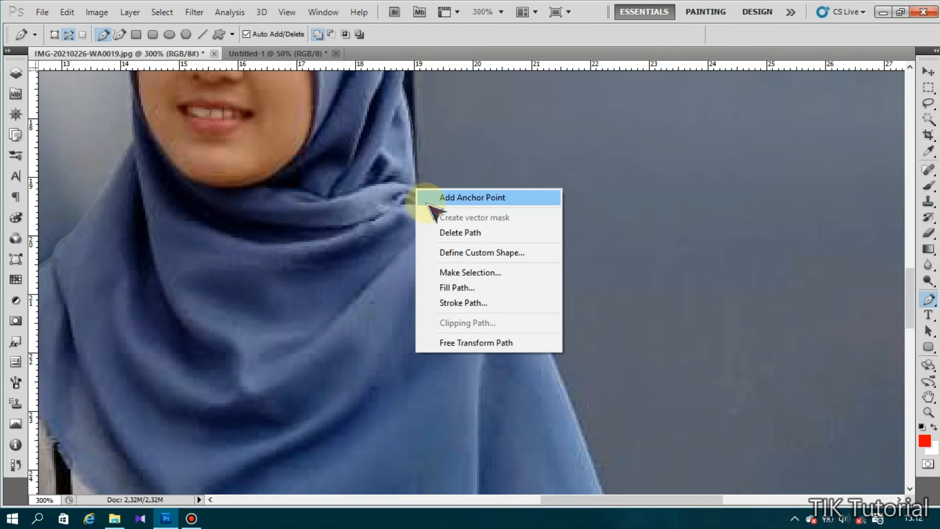
click(458, 275)
key(Return)
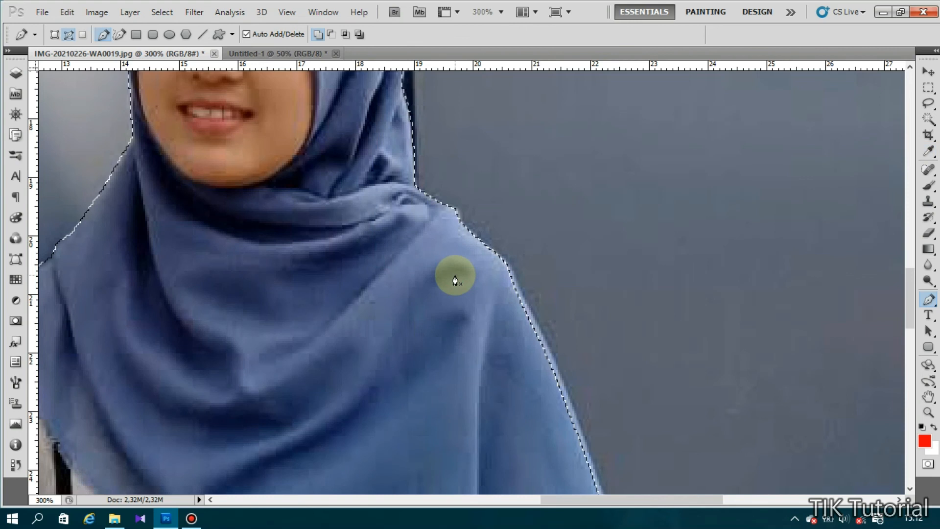
- Copy the selected woman to a new layer and drag her into Untitled-1
key(ctrl+j)
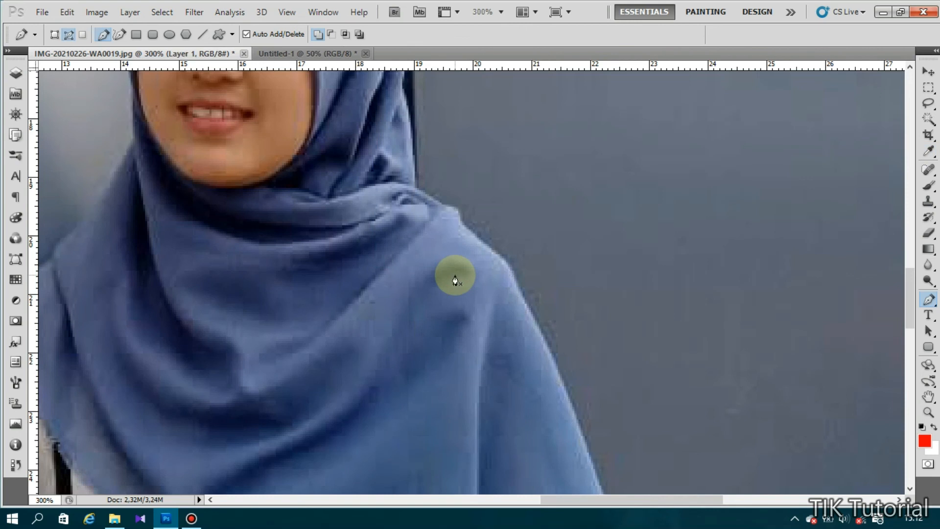
key(v)
drag(391, 275, 497, 293)
- Scale up and reposition the woman so she fills most of the page
key(ctrl+t)
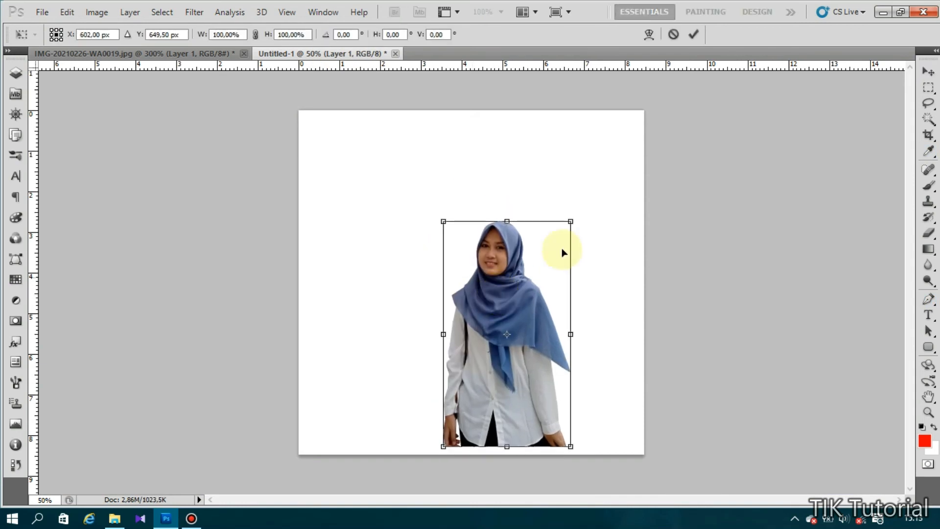
drag(570, 222, 630, 180)
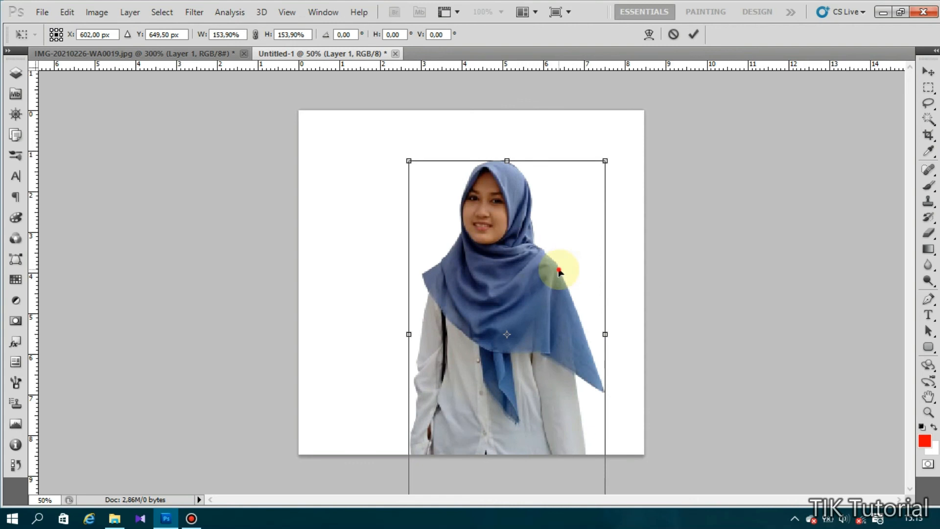
drag(559, 271, 562, 229)
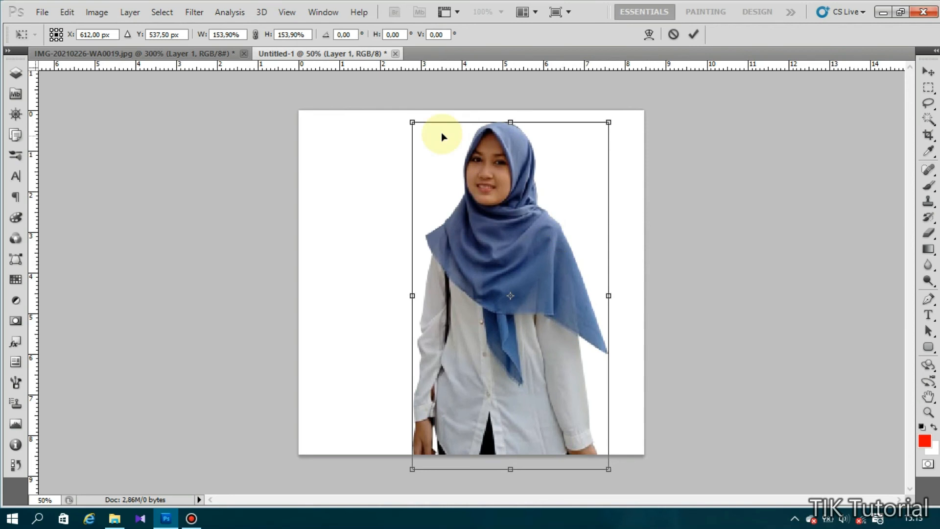
drag(413, 122, 425, 144)
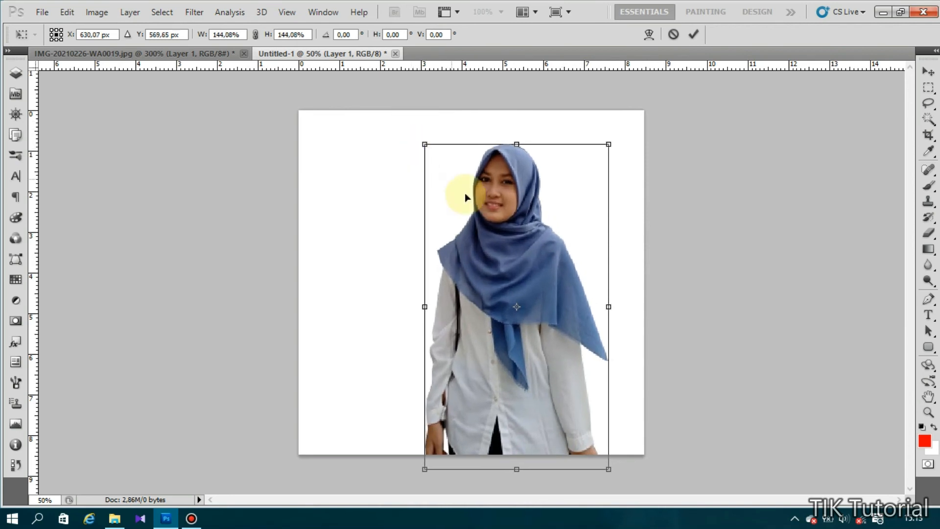
drag(479, 203, 444, 205)
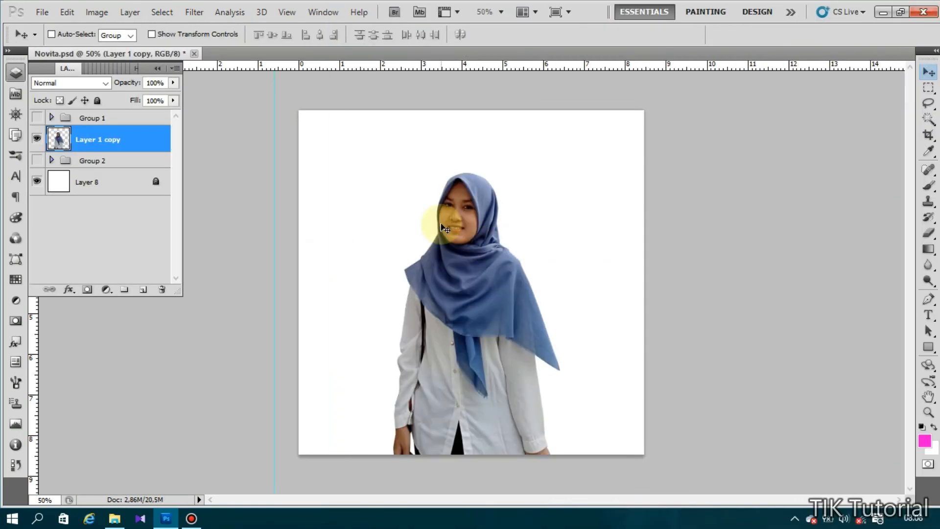
- Duplicate the woman's layer into Layer 1 copy 4 and copy 5, stacked below Layer 1 copy
right_click(159, 134)
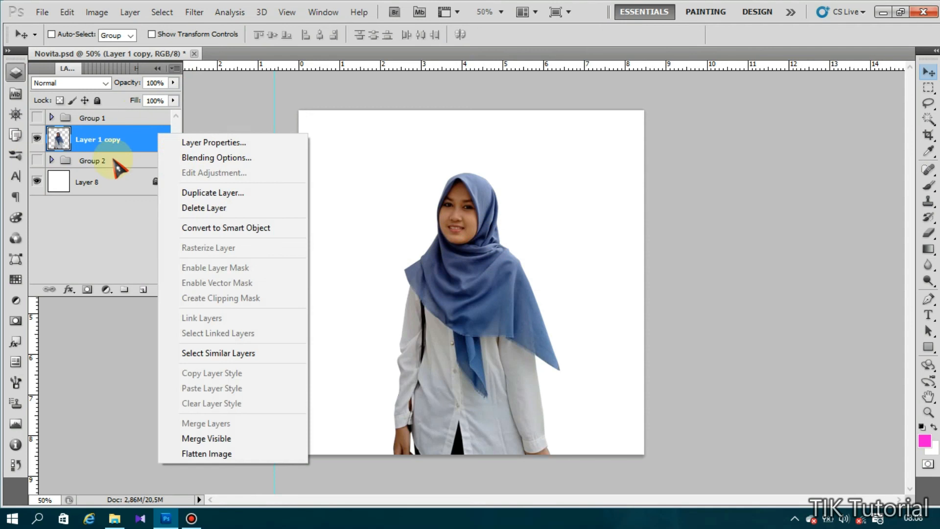
click(186, 192)
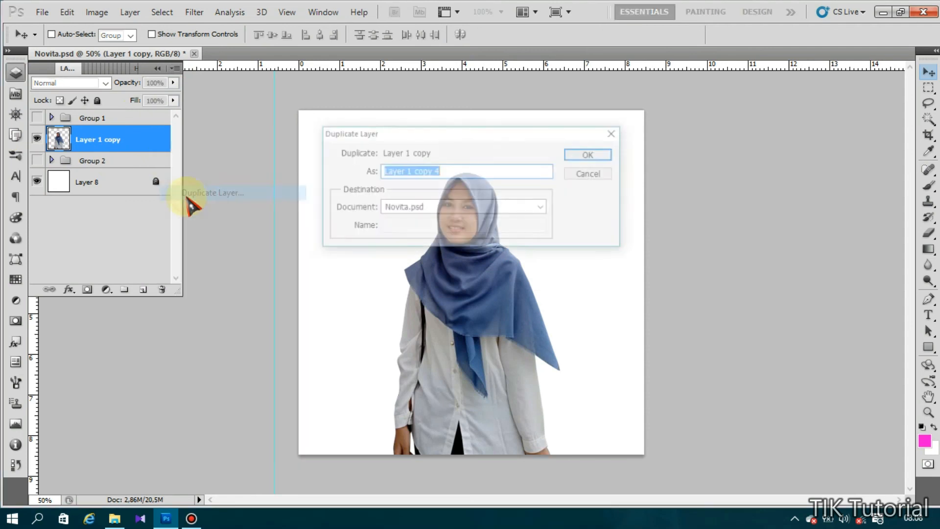
click(595, 156)
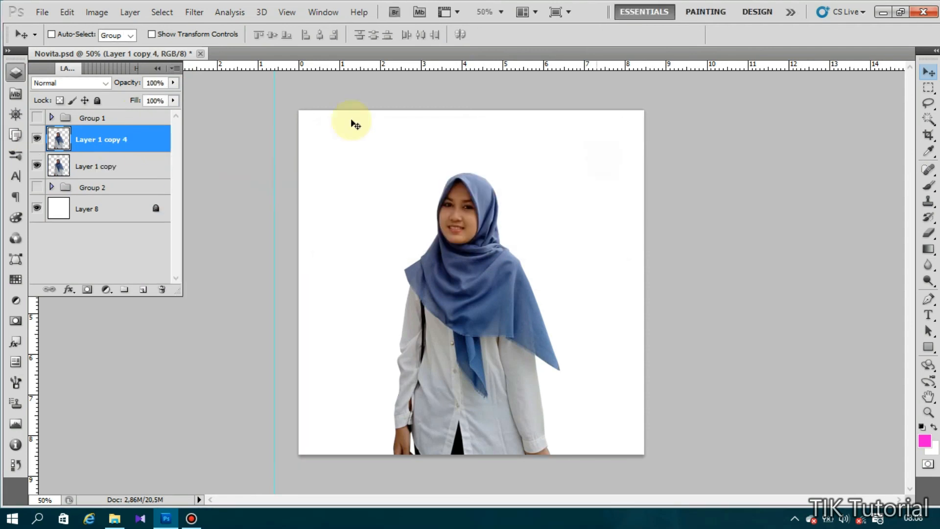
right_click(138, 145)
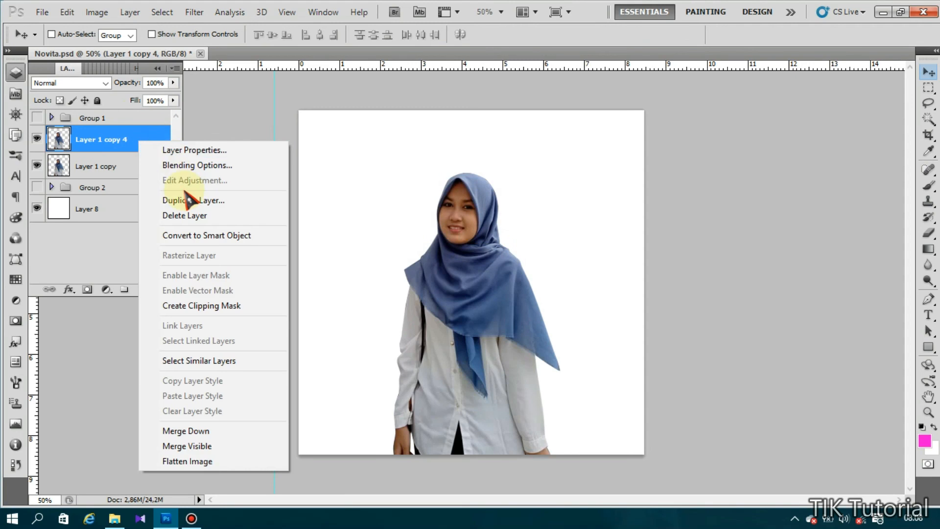
click(189, 200)
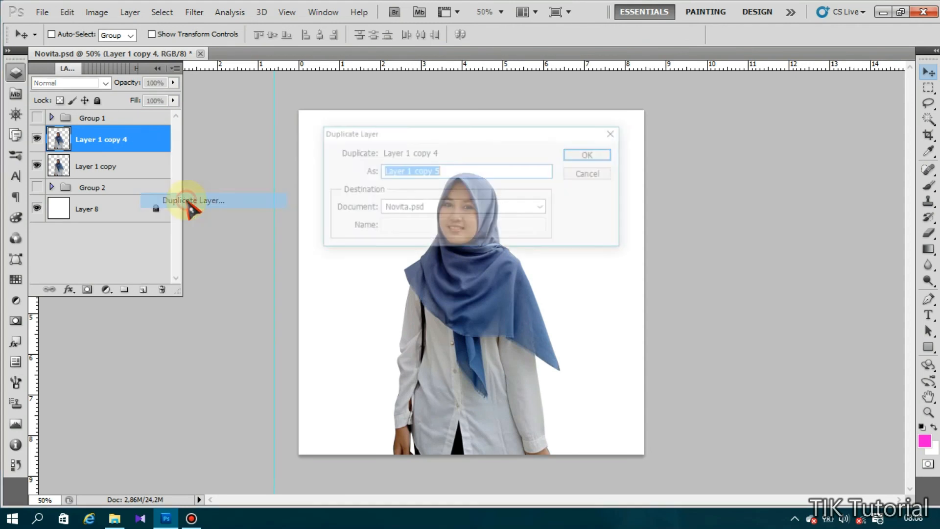
click(593, 155)
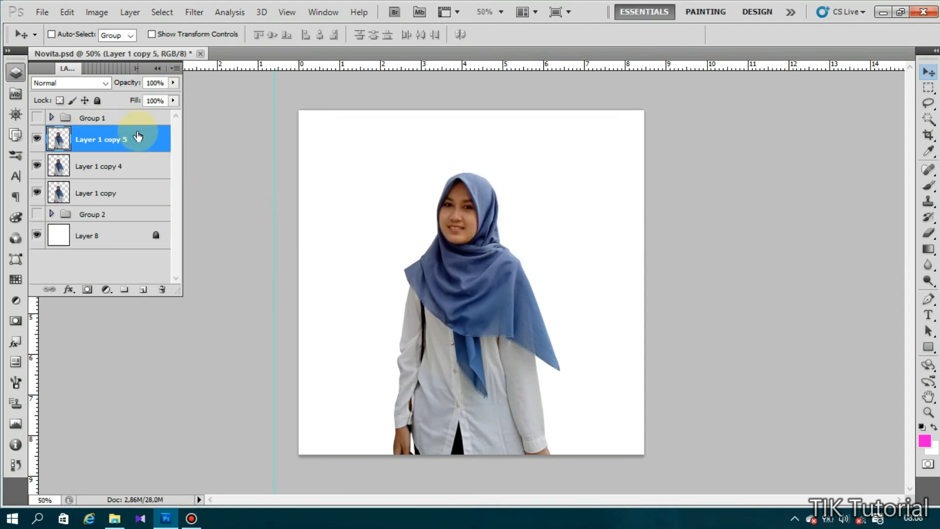
shift+click(133, 168)
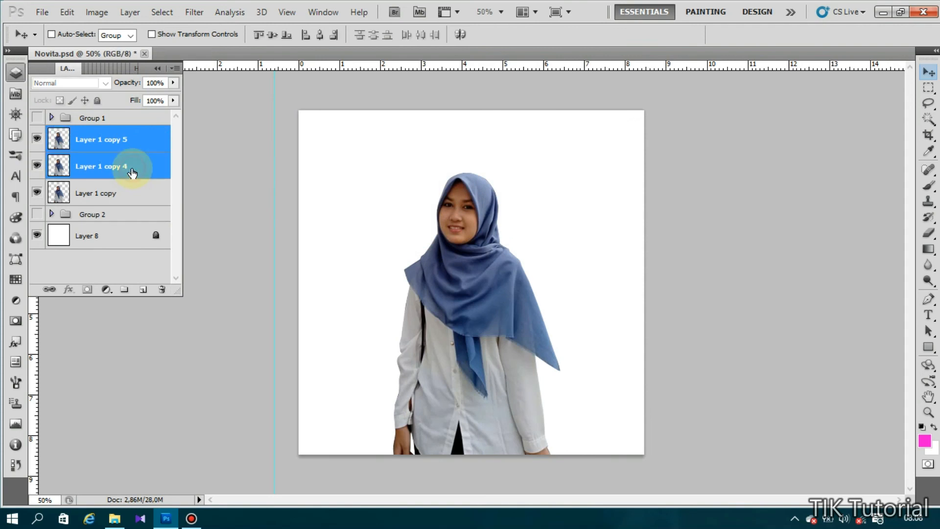
drag(134, 148, 127, 205)
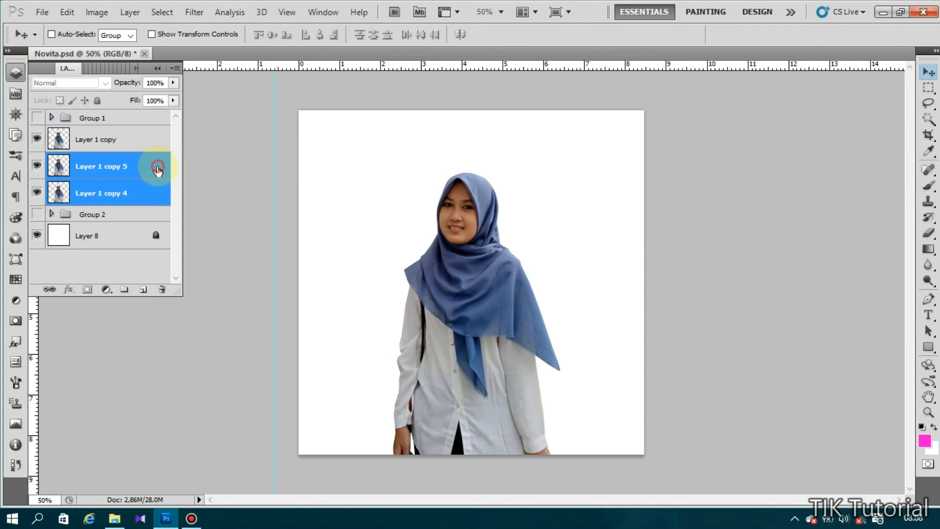
click(158, 171)
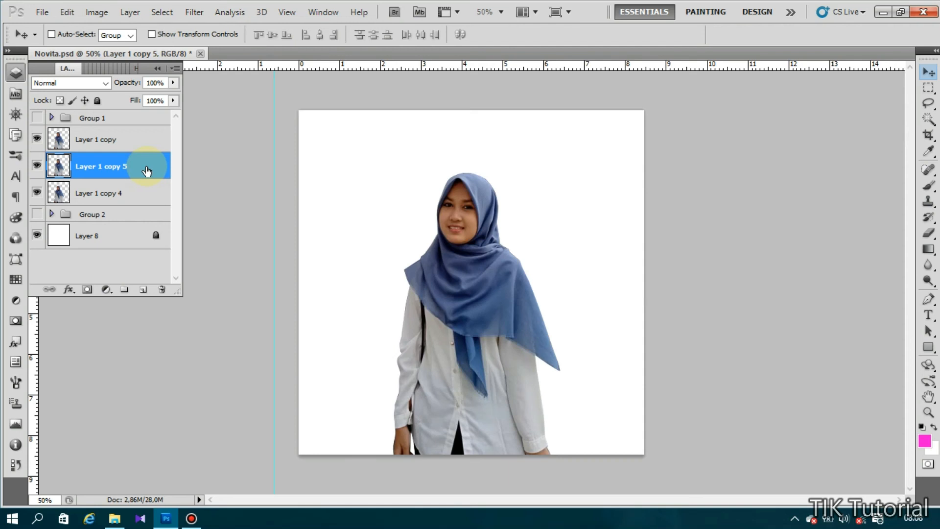
- Give Layer 1 copy 5 a #ff00cc pink Color Overlay through Blending Options
right_click(147, 171)
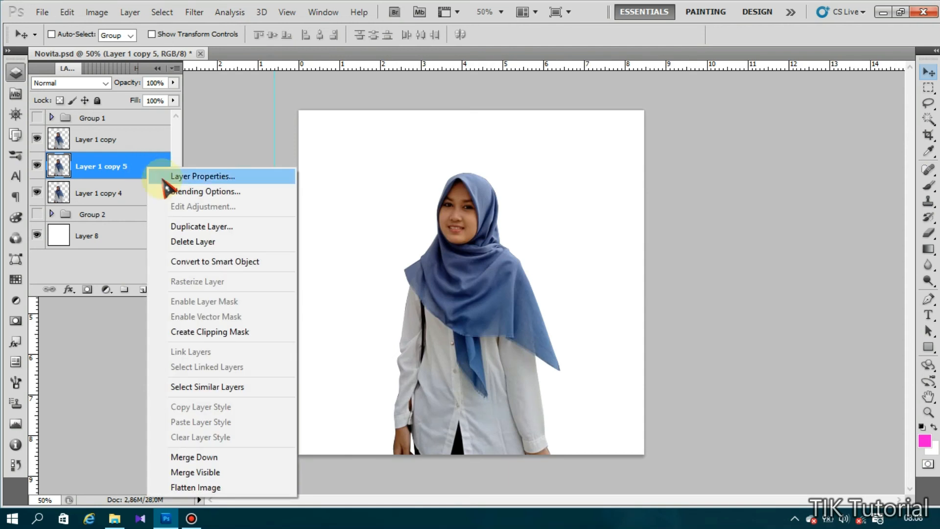
click(169, 192)
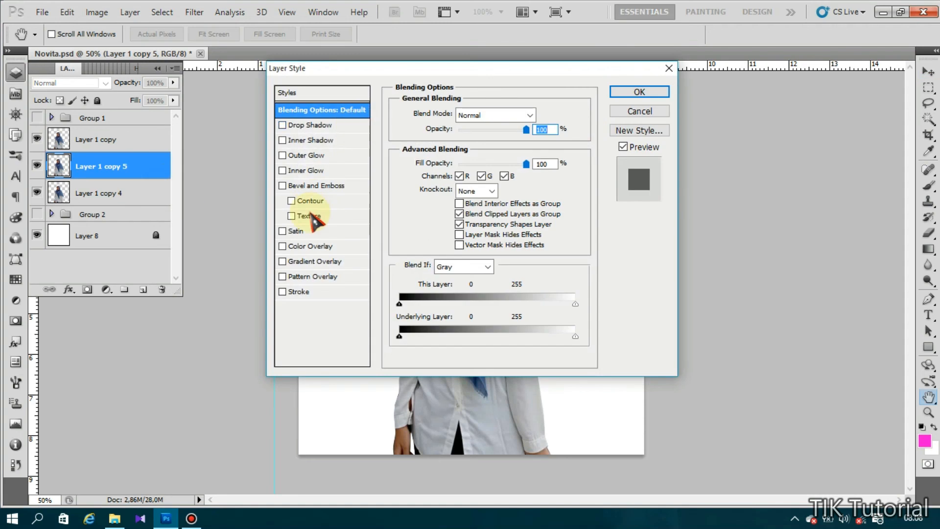
click(365, 245)
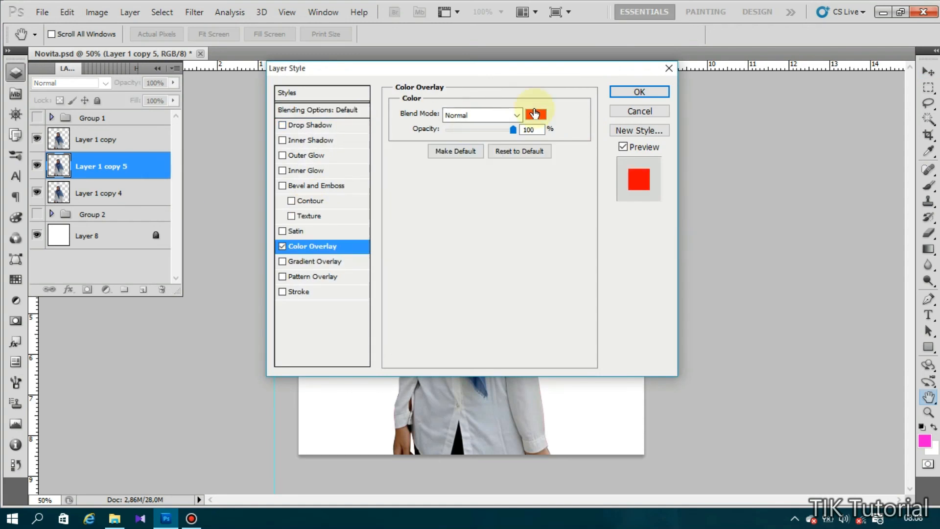
click(536, 114)
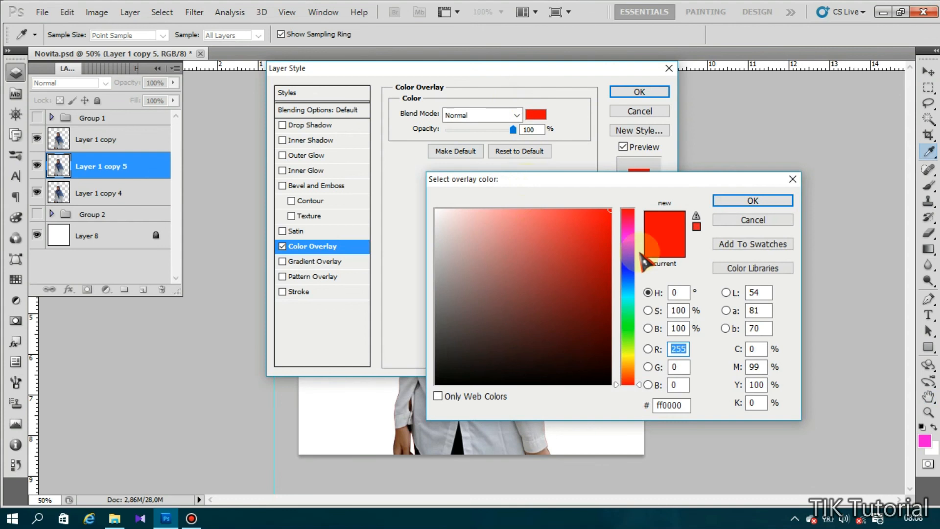
click(629, 237)
drag(628, 238, 620, 238)
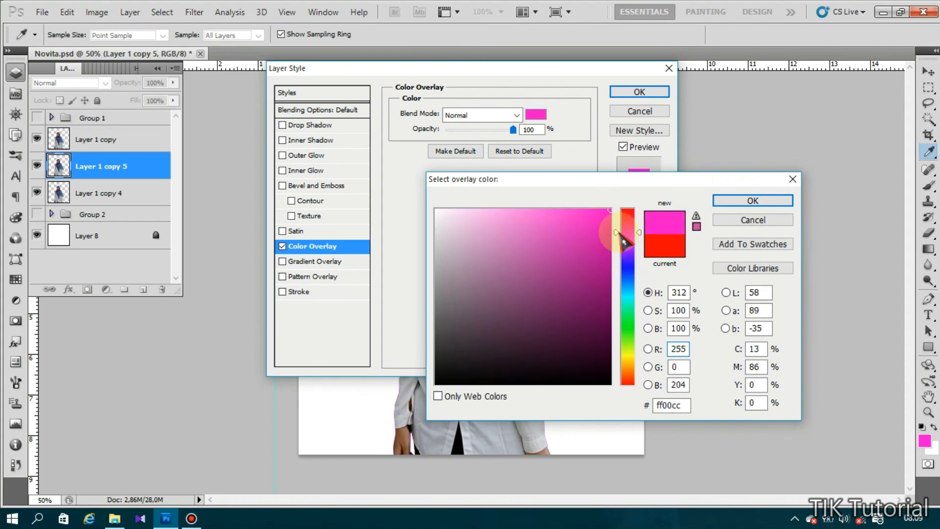
click(751, 201)
click(645, 92)
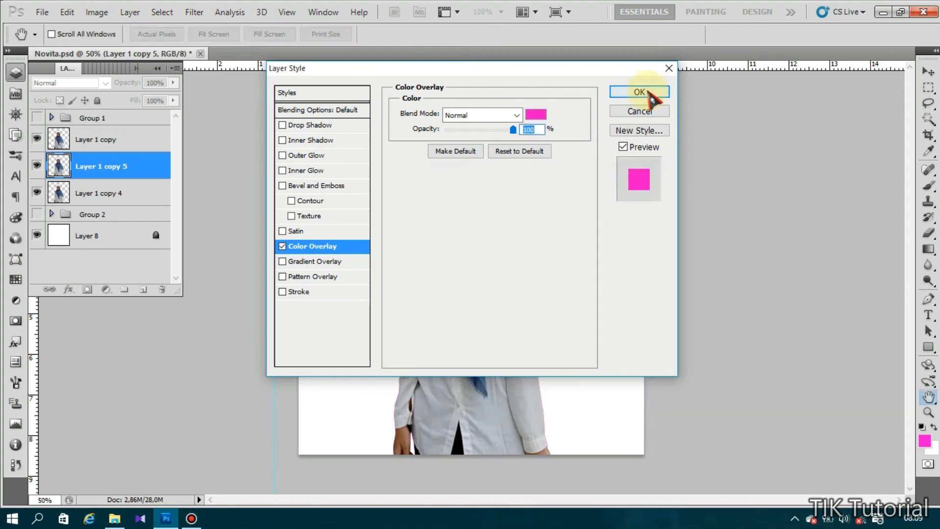
click(120, 215)
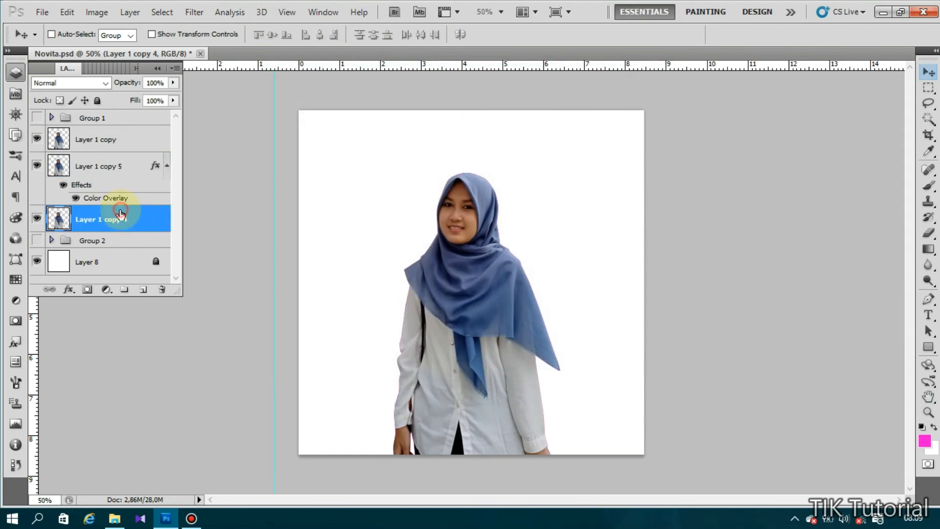
- Give Layer 1 copy 4 a #00d2ff cyan Color Overlay through Blending Options
right_click(141, 218)
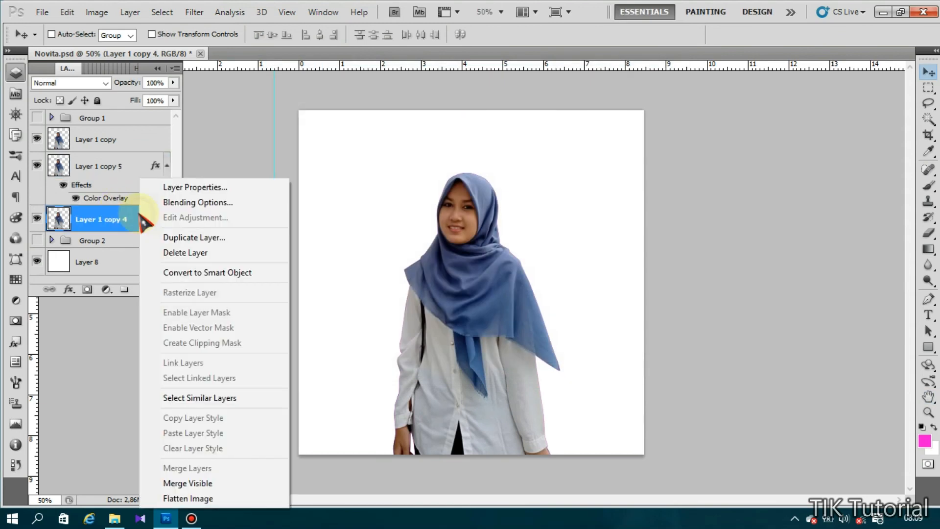
click(174, 203)
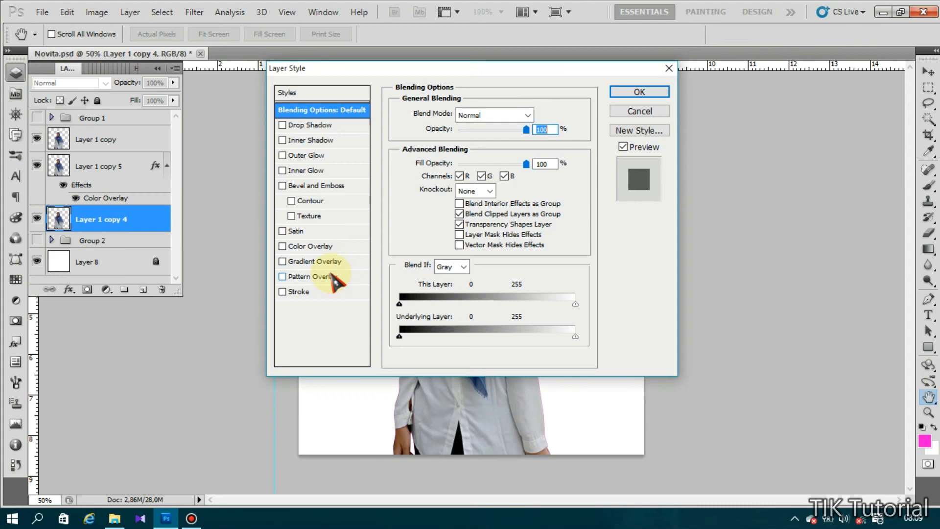
click(313, 247)
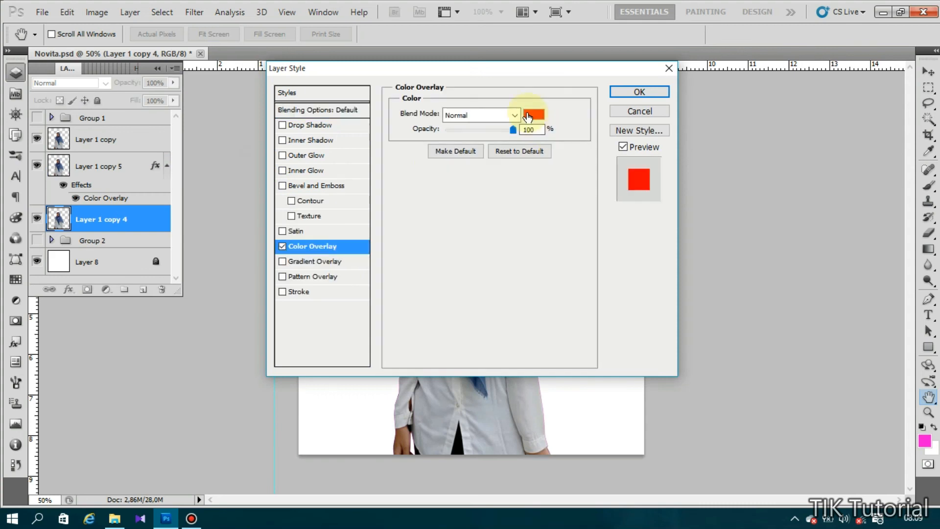
click(534, 115)
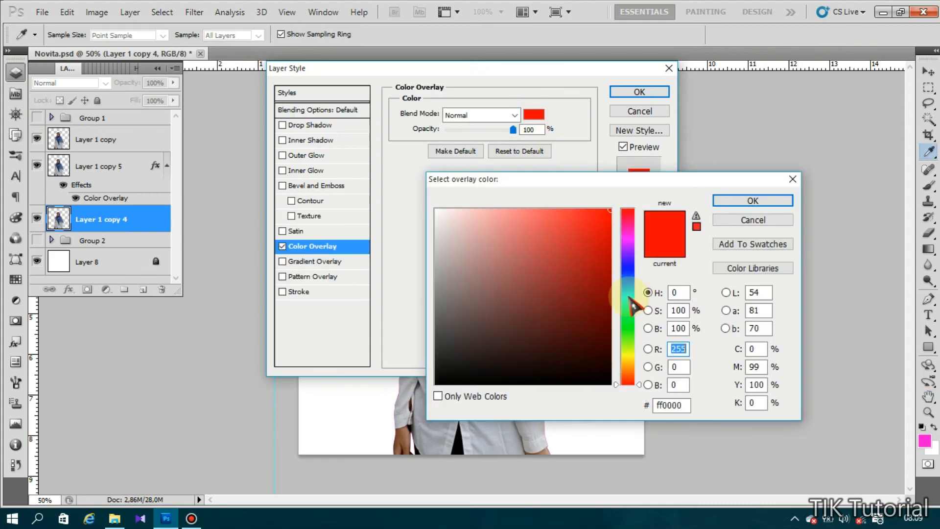
click(627, 296)
drag(616, 295, 620, 293)
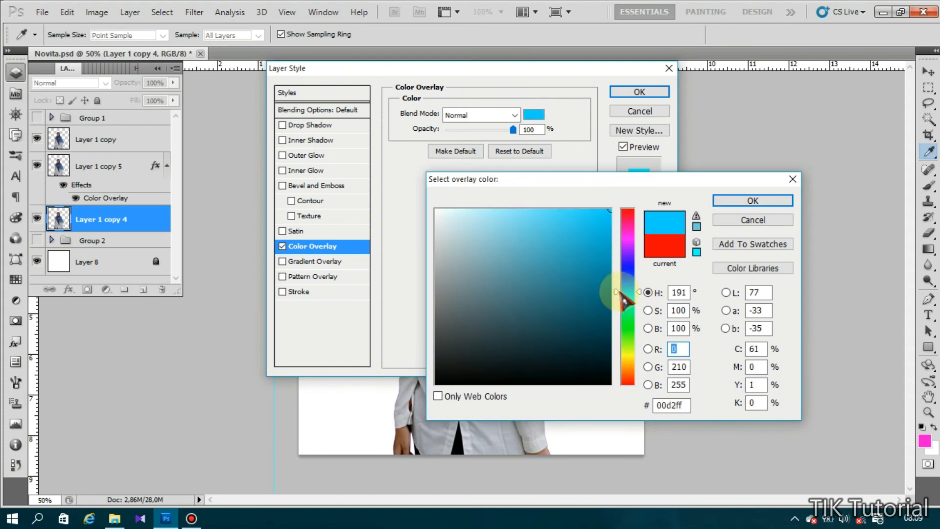
click(779, 201)
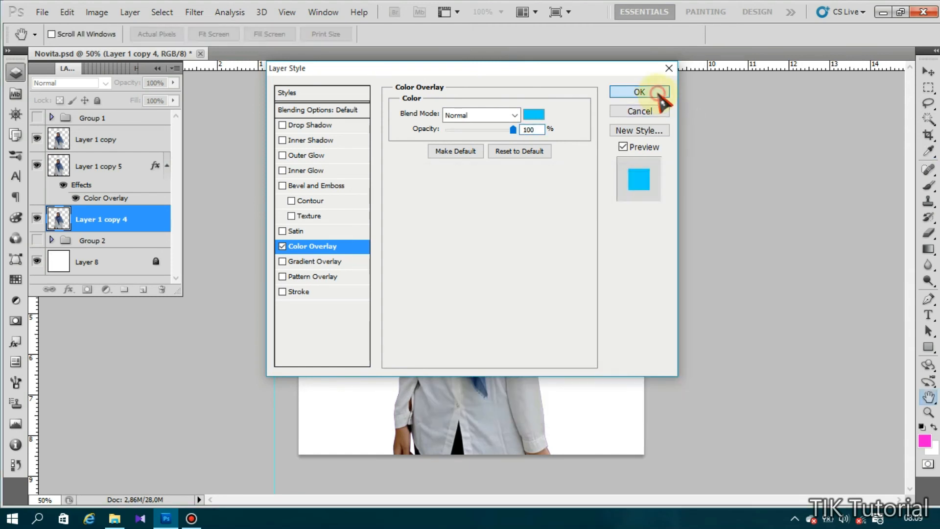
click(656, 93)
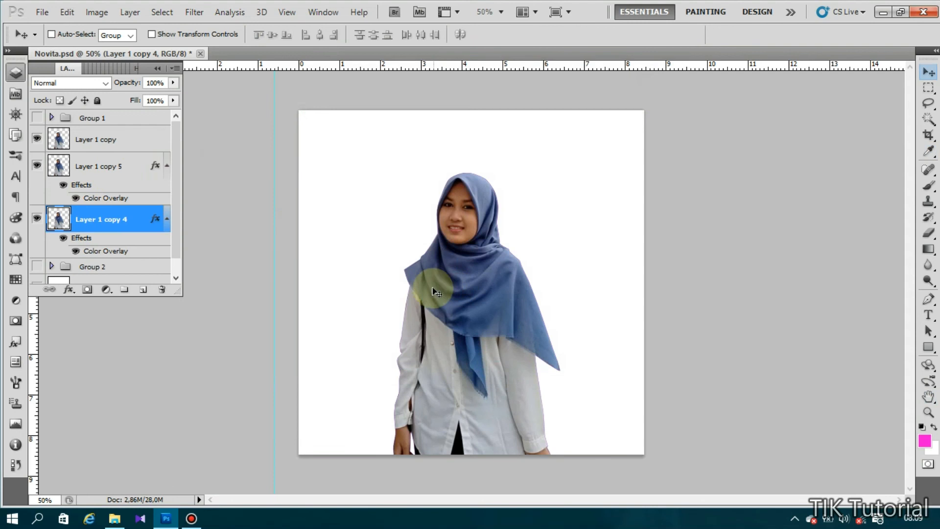
- Free-transform Layer 1 copy 5 to shift the pink silhouette left
click(101, 168)
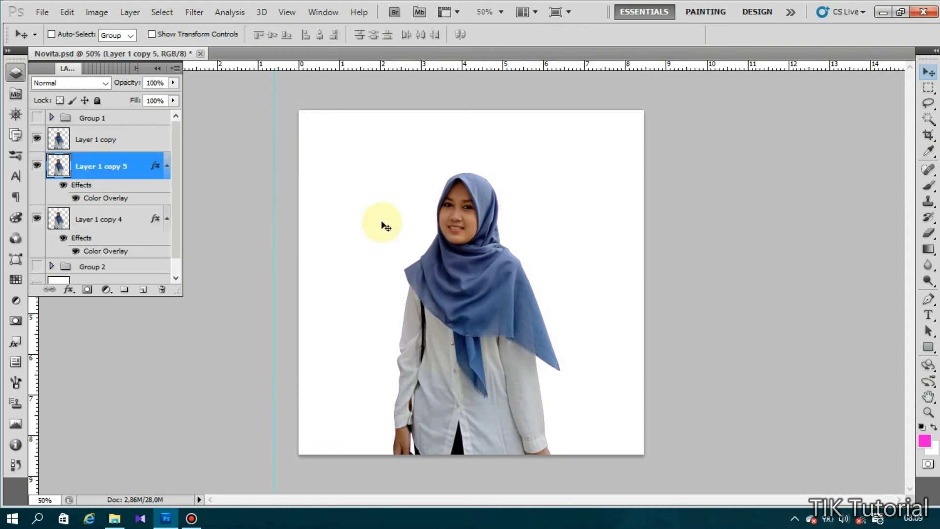
key(ctrl+t)
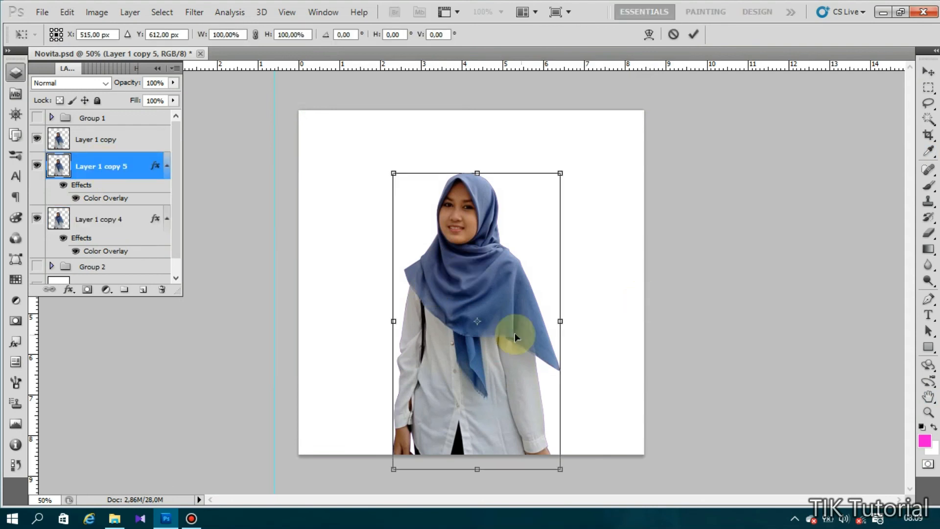
drag(507, 312, 499, 310)
key(ctrl+z)
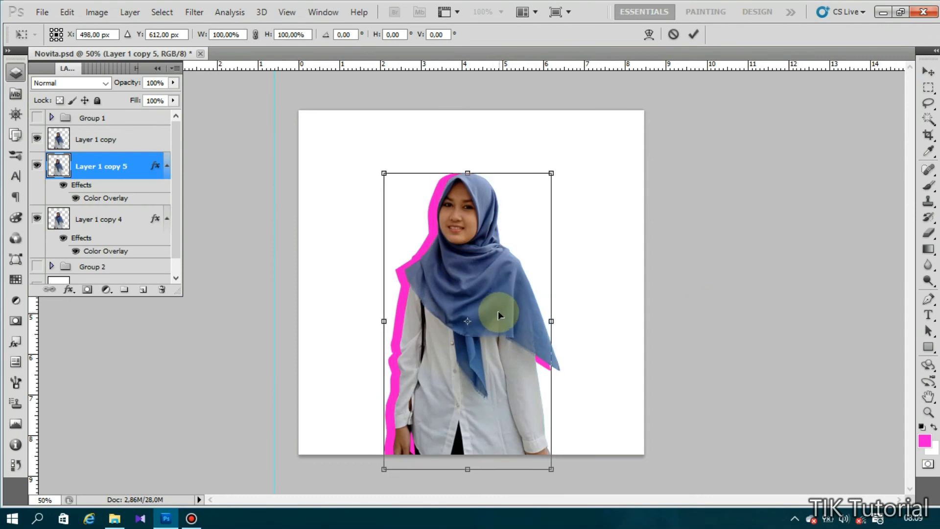
double_click(498, 312)
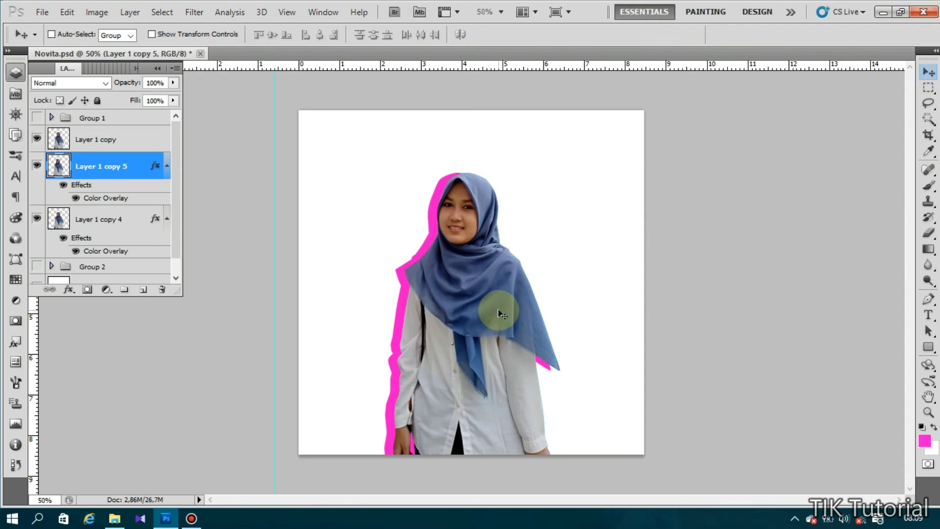
- Free-transform Layer 1 copy 4 to shift the cyan silhouette right
click(123, 219)
key(ctrl+t)
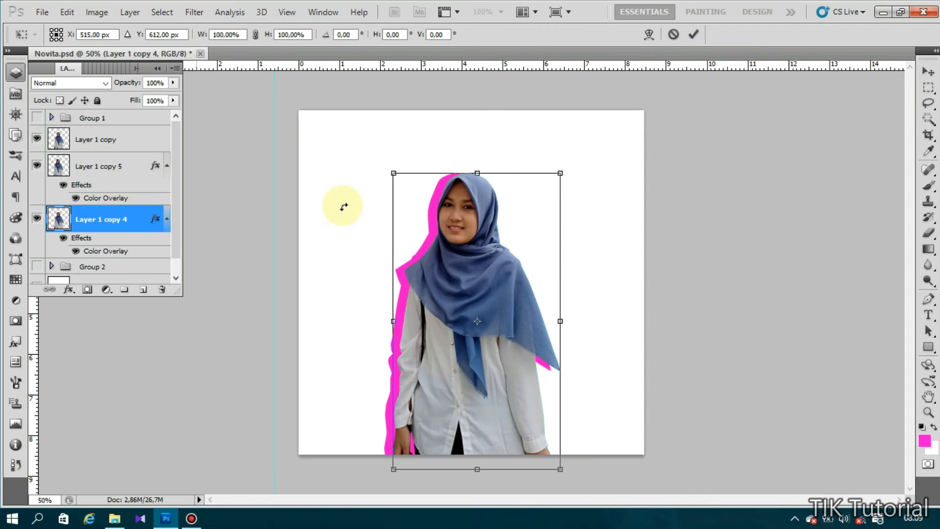
drag(458, 239, 465, 240)
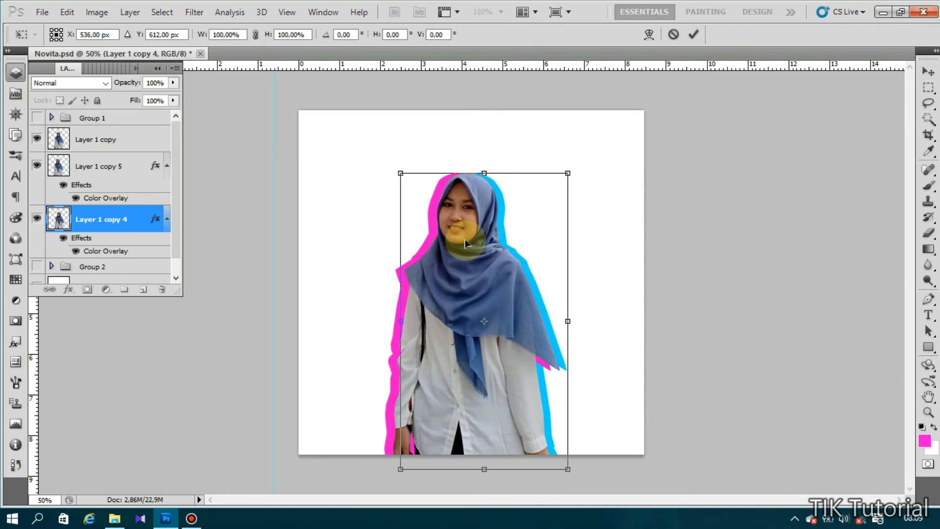
key(Return)
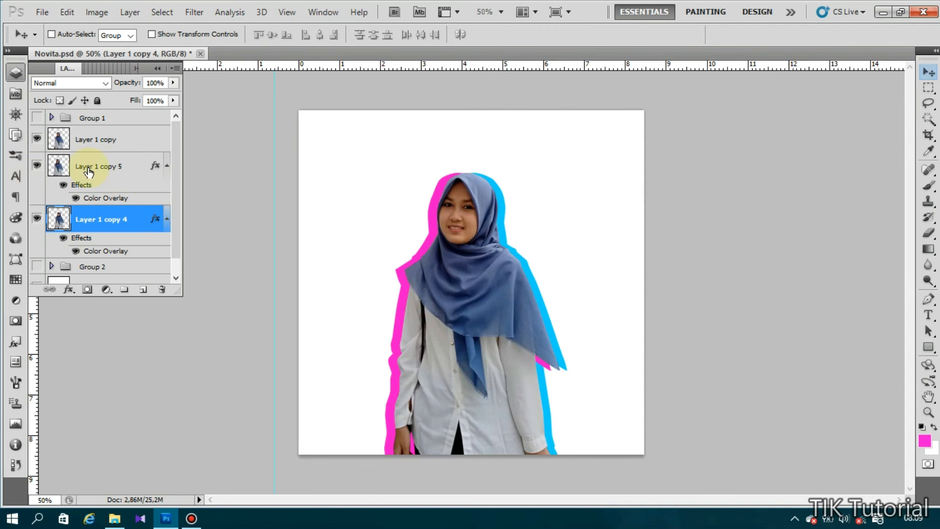
click(104, 160)
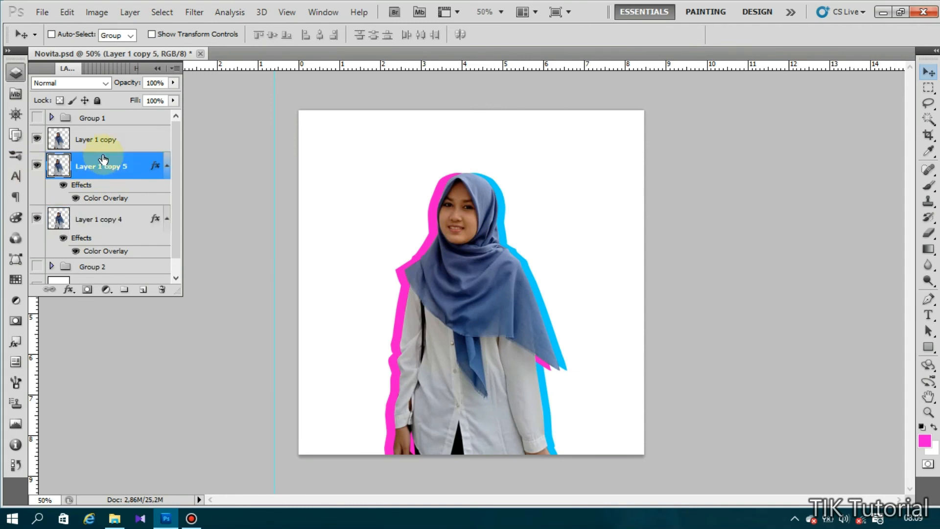
- Free-transform the pink silhouette to W 101.02% and H 96.89%, nudge it left, and apply
click(97, 12)
mouse_move(67, 12)
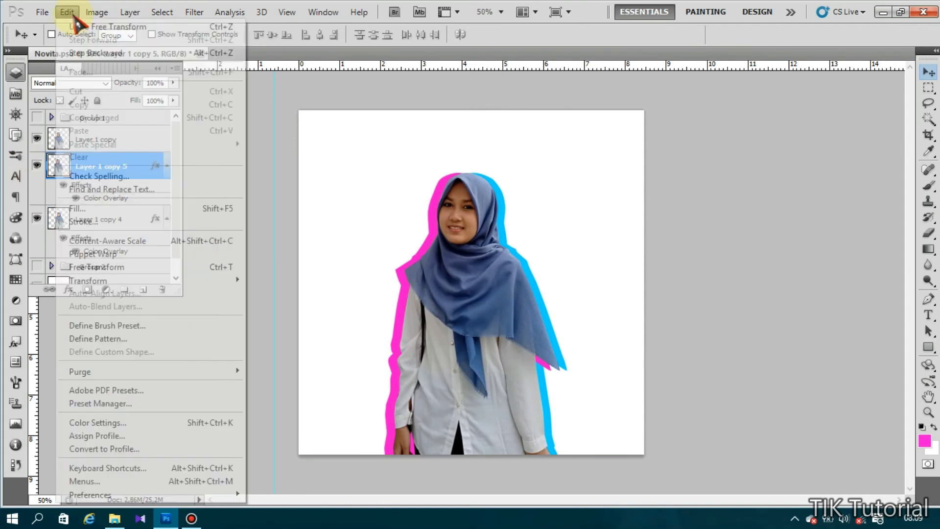
click(131, 269)
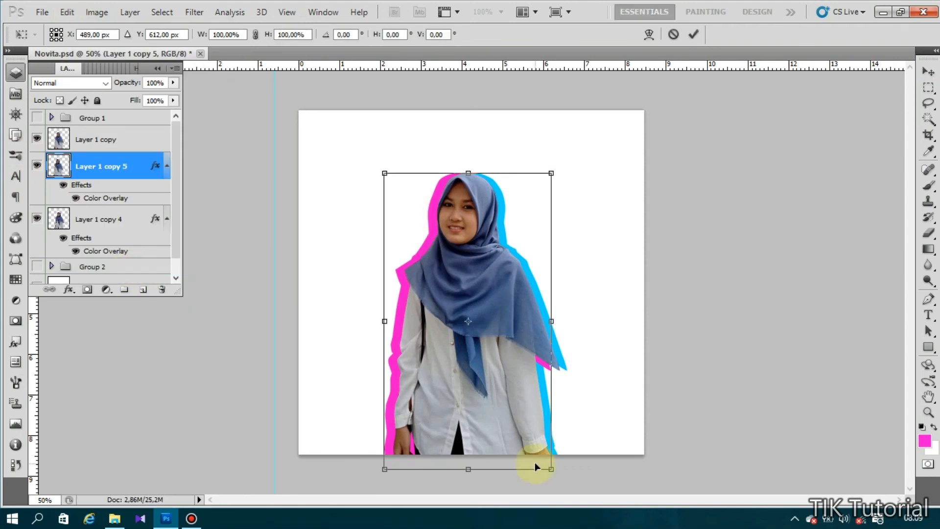
drag(546, 468, 543, 458)
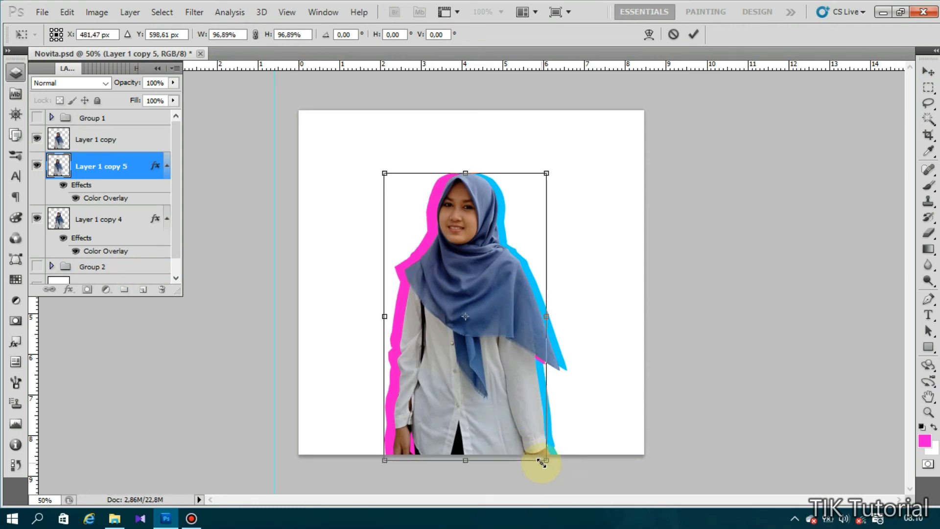
mouse_move(493, 421)
mouse_down()
mouse_move(504, 422)
mouse_move(495, 423)
mouse_up()
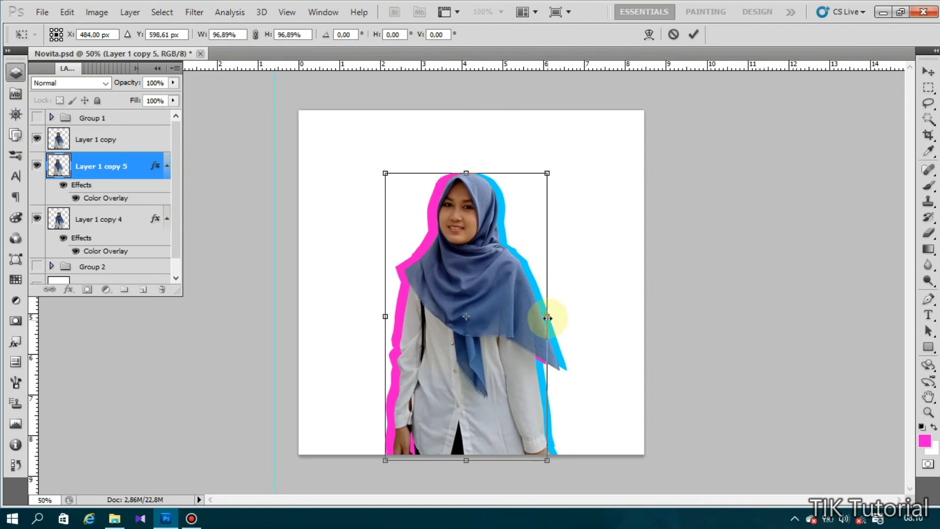
mouse_move(547, 318)
mouse_down()
mouse_move(536, 319)
mouse_move(555, 321)
mouse_up()
key(Left)
key(Left)
key(Left)
key(Left)
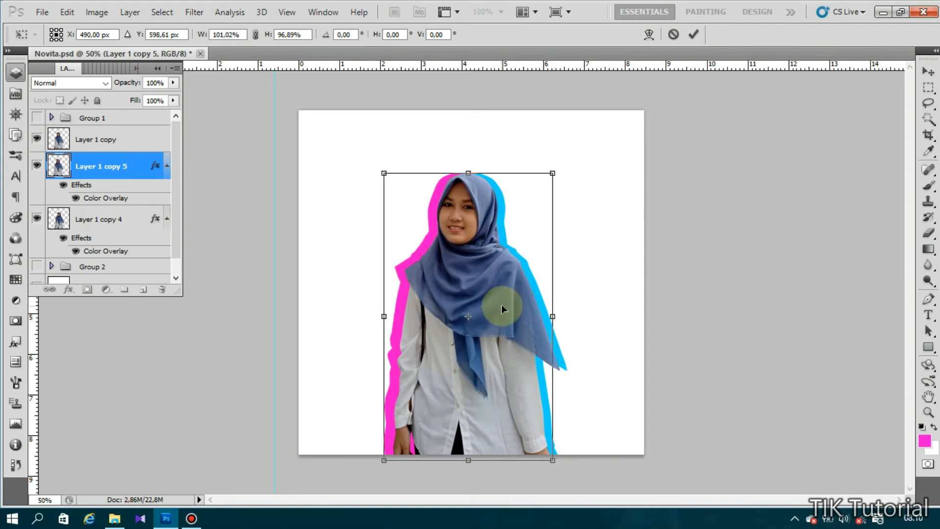
drag(501, 305, 505, 307)
key(Left)
key(Left)
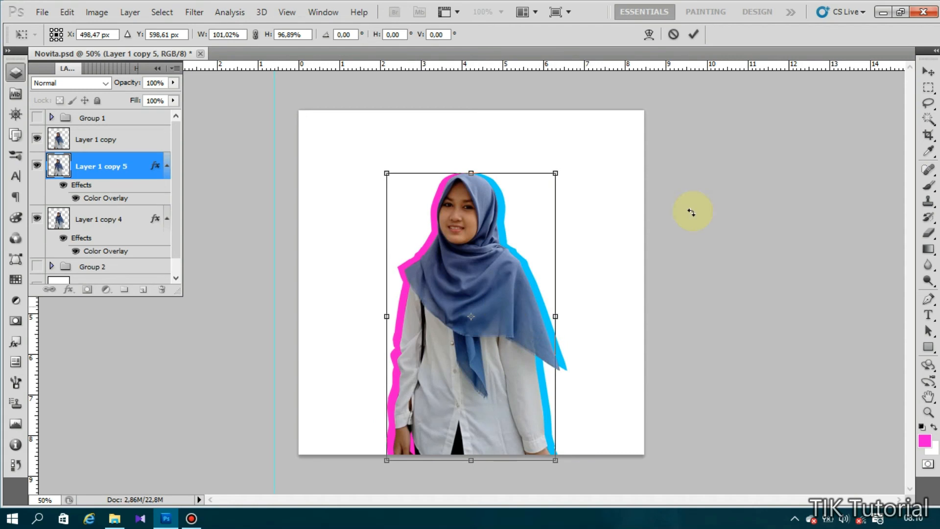
click(929, 72)
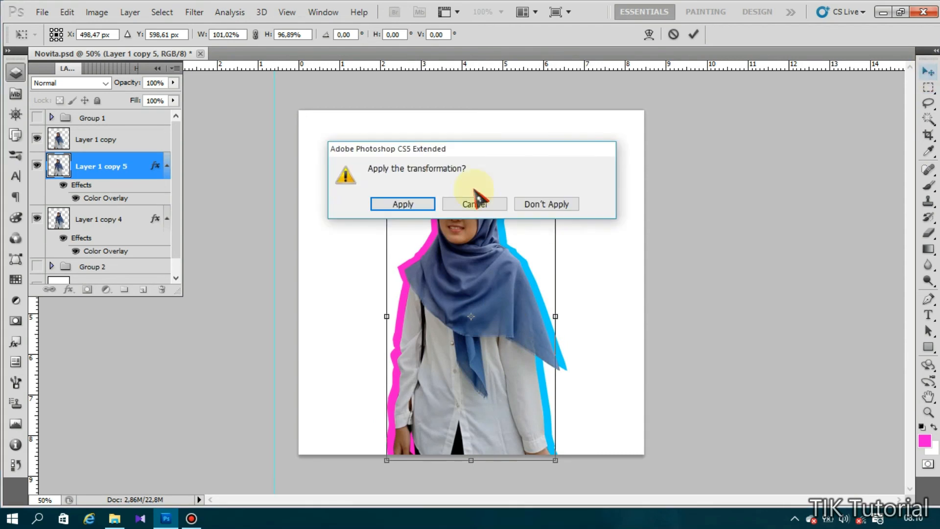
click(391, 205)
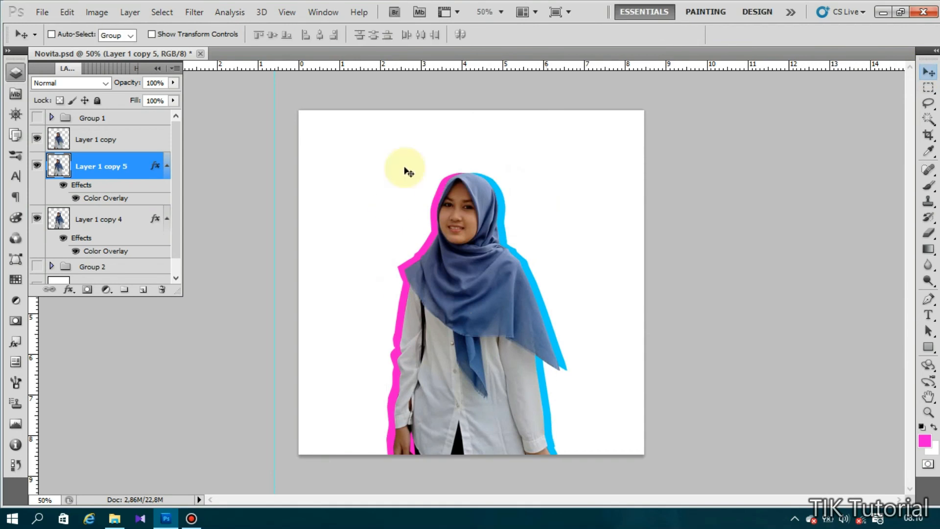
click(119, 133)
- Move the woman and both silhouette layers down together, then scale them to 109.03%
shift+click(126, 223)
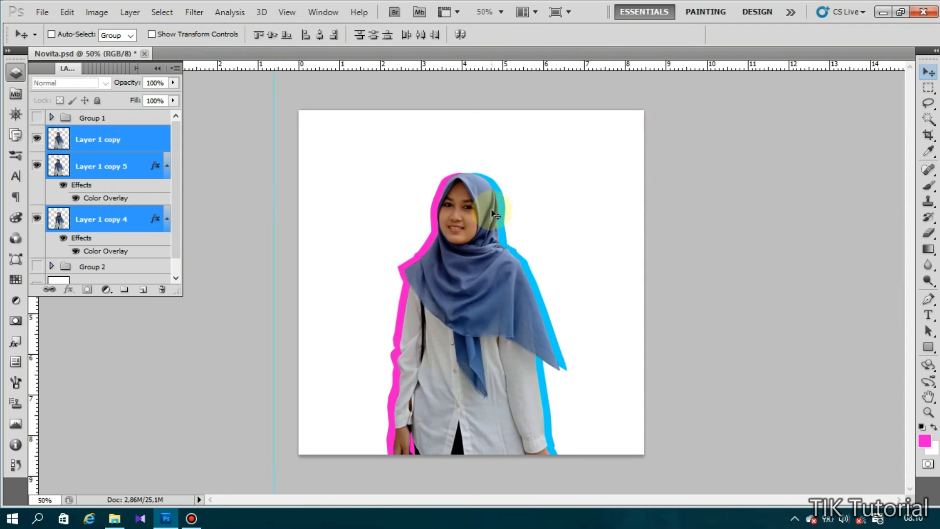
drag(482, 222, 475, 239)
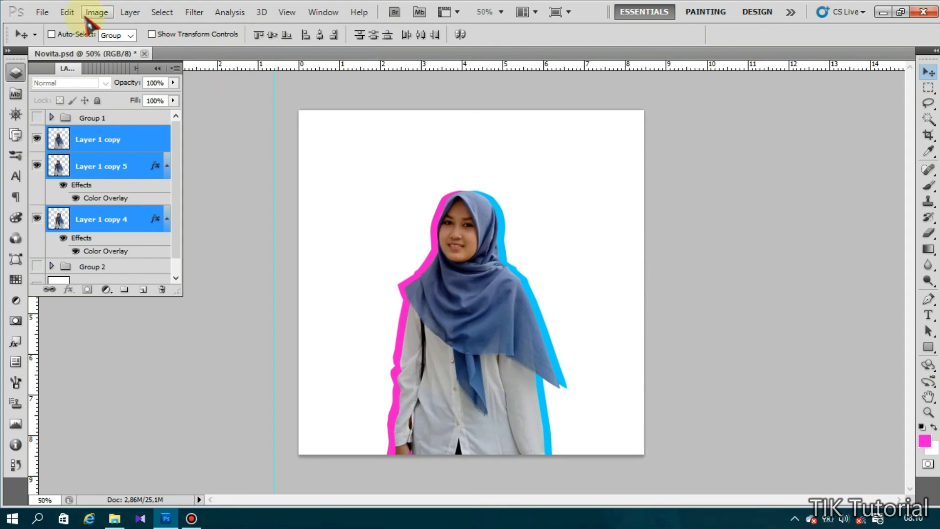
click(67, 13)
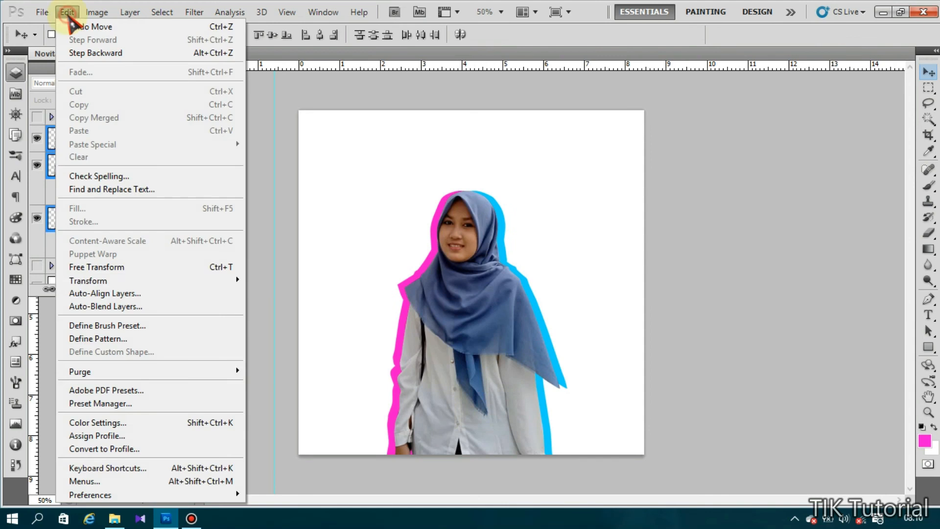
click(142, 267)
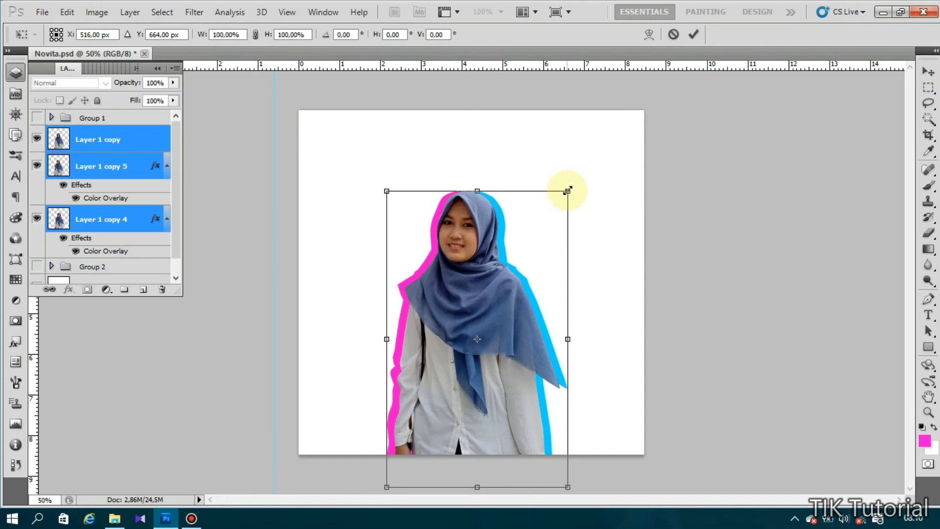
drag(568, 190, 584, 182)
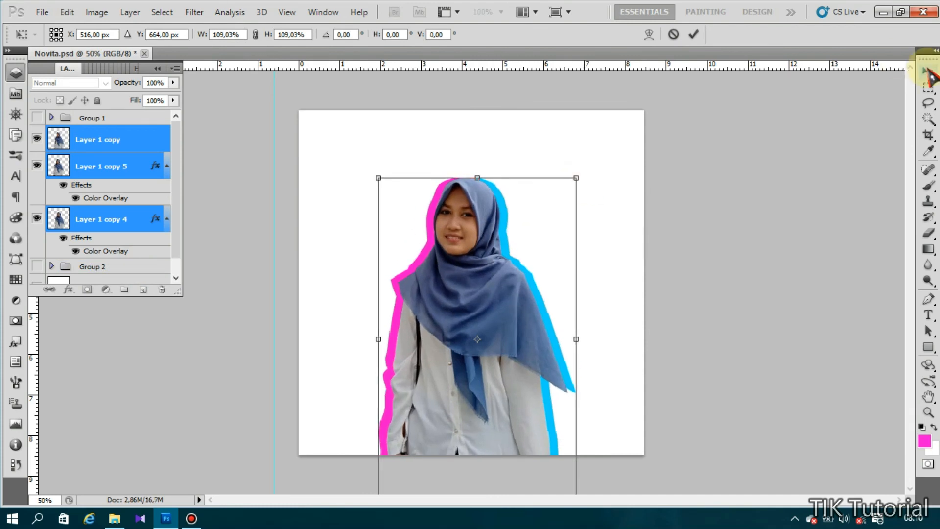
click(928, 73)
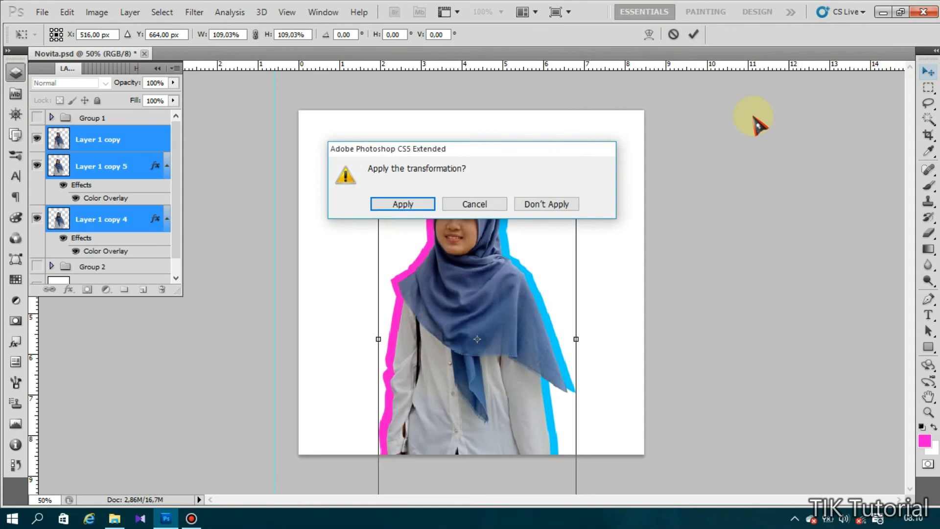
click(399, 203)
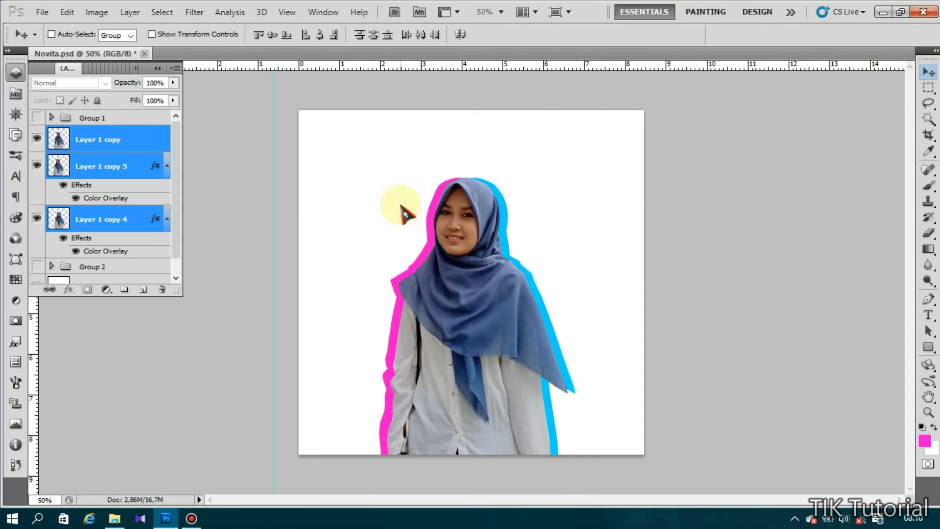
- Select Layer 1 copy, shrink the brush to about 329 px and set the foreground to black
click(119, 137)
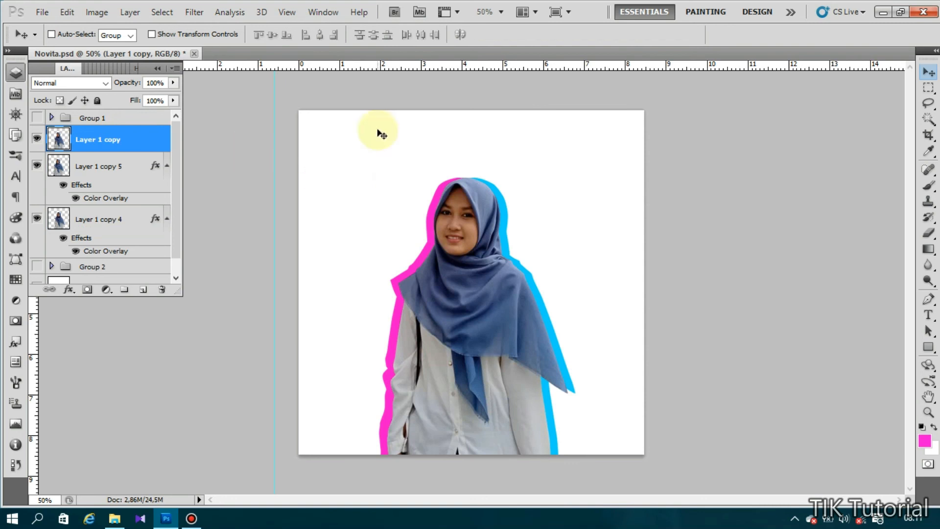
click(930, 187)
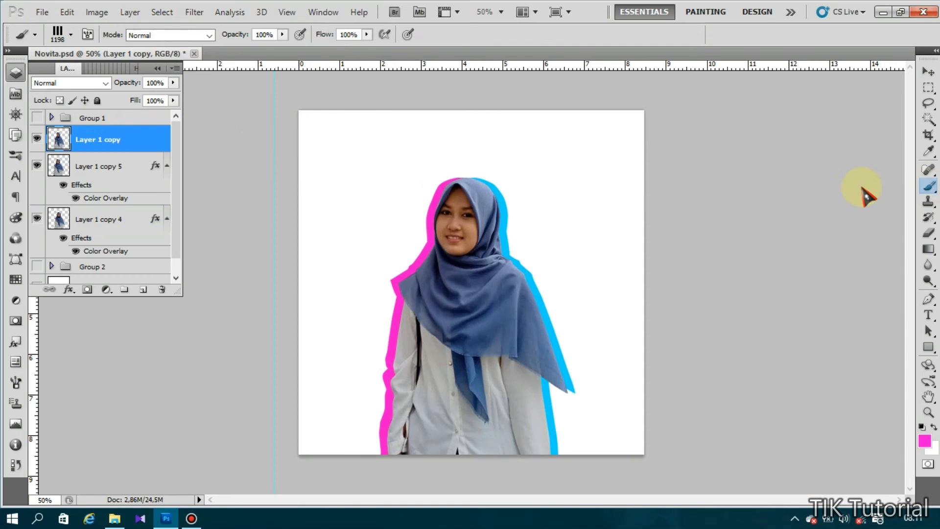
click(71, 35)
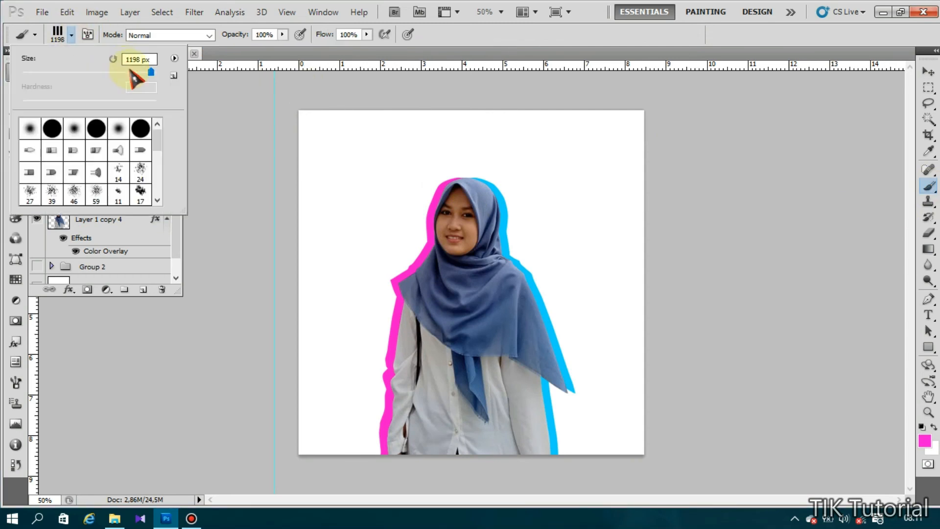
mouse_move(130, 72)
mouse_down()
mouse_move(95, 77)
mouse_move(122, 73)
mouse_up()
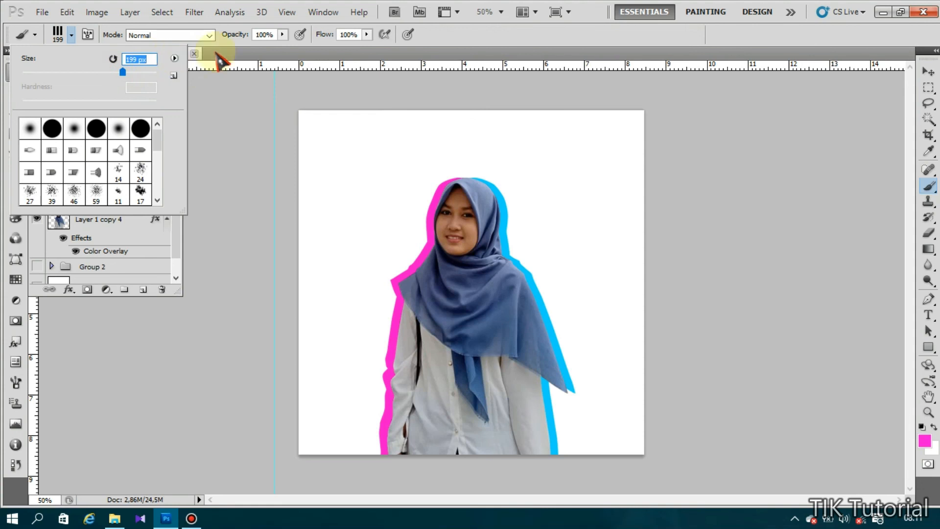
click(928, 169)
click(928, 185)
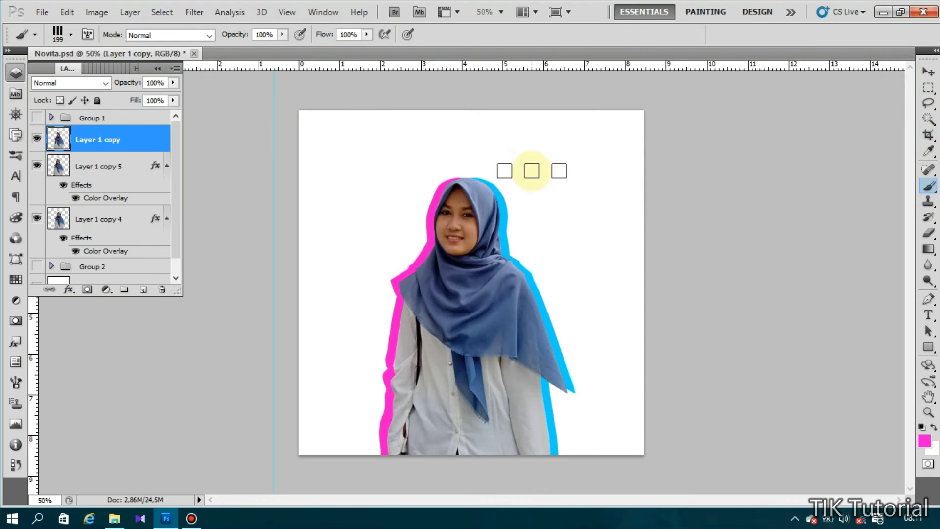
click(928, 443)
drag(548, 297, 433, 394)
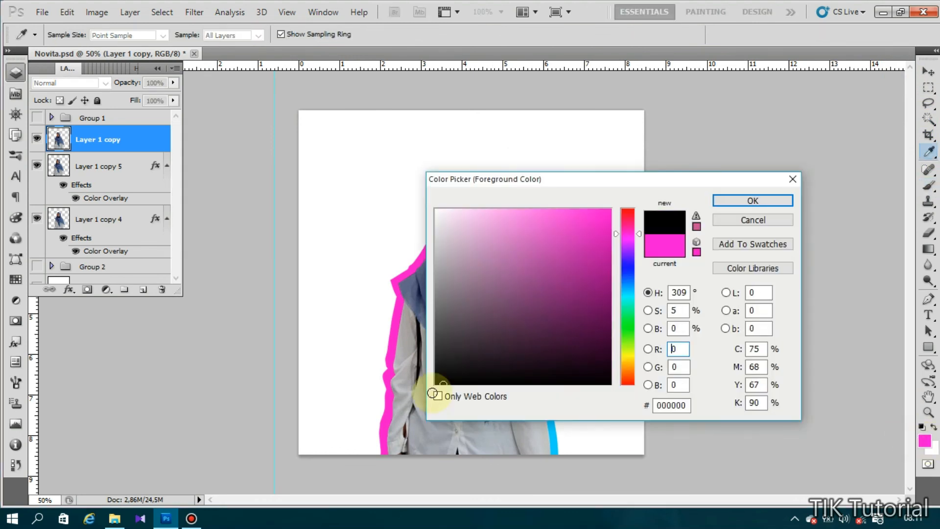
click(726, 201)
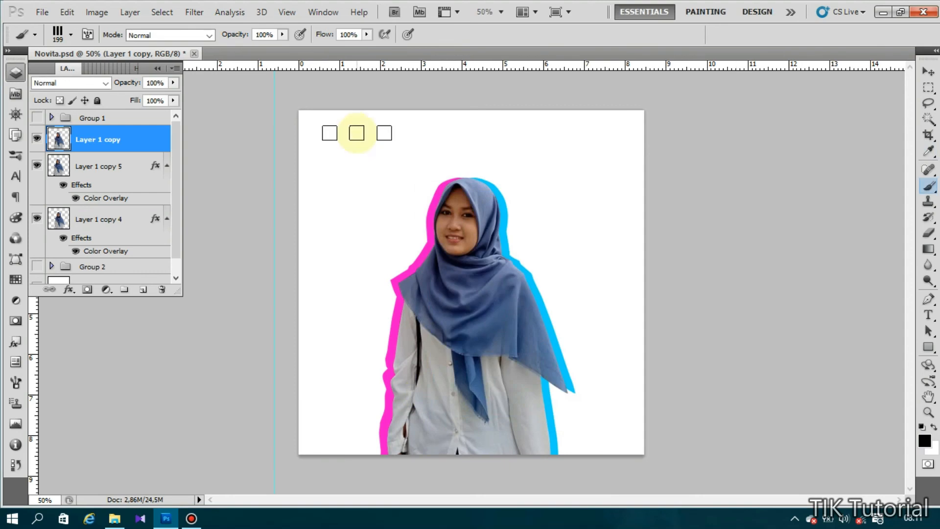
- On a new layer, stamp three black squares near the canvas top-left with a 125 px brush
click(143, 292)
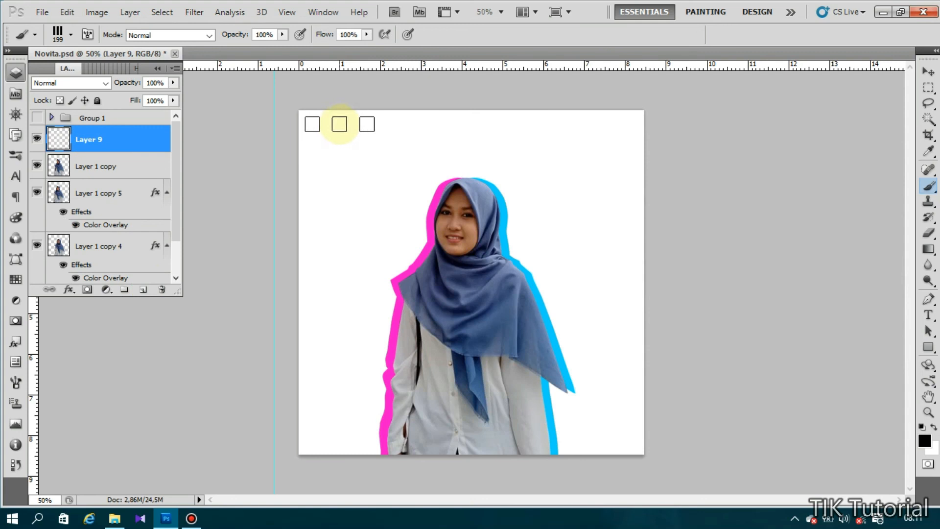
key(bracketleft)
key(bracketleft)
key(bracketleft)
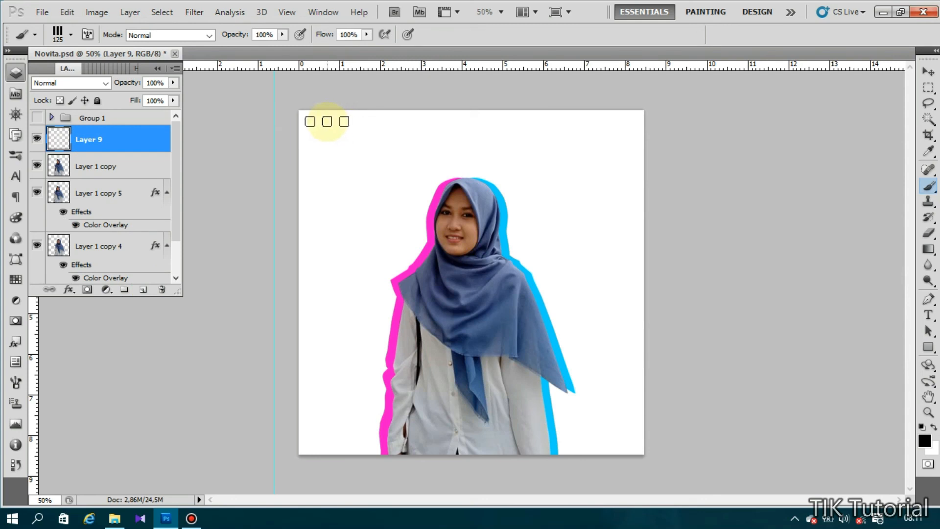
click(330, 122)
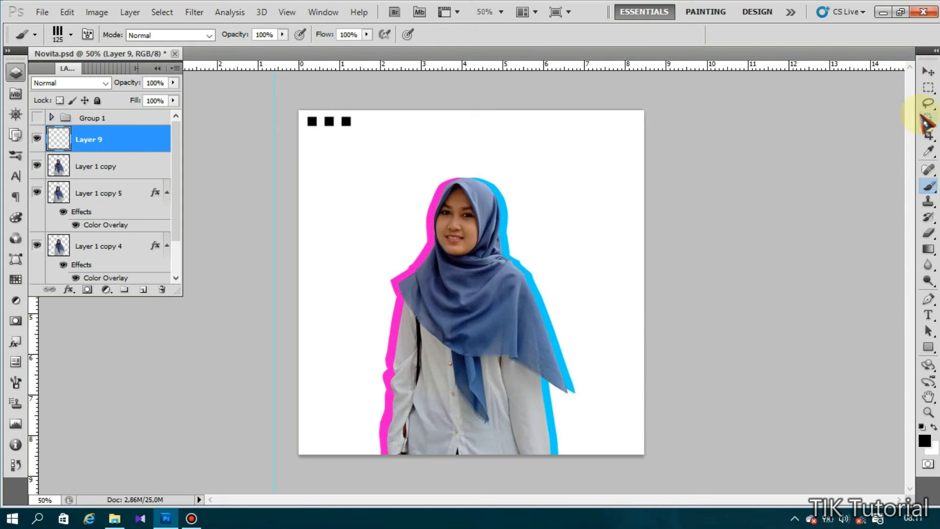
- Choose the 1729 cross pattern brush tip at 308 px, keeping black as the colour
click(71, 34)
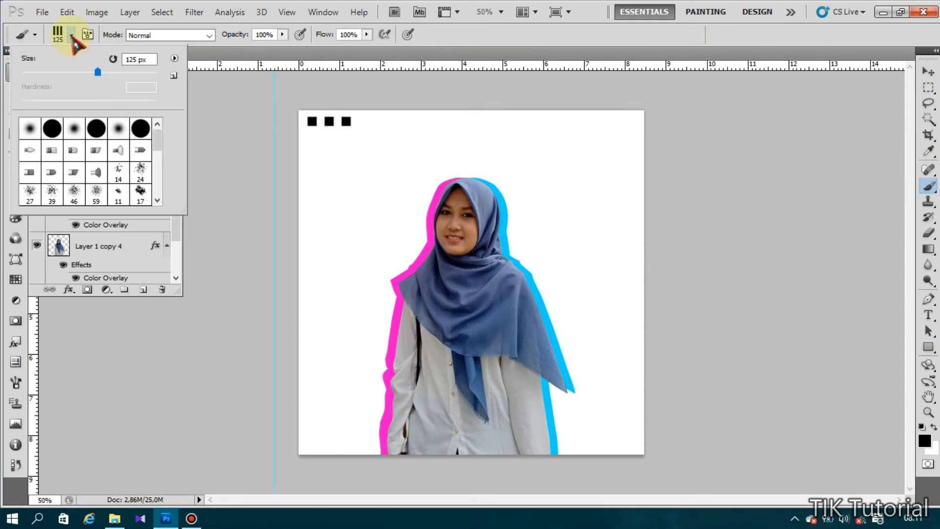
drag(164, 142, 164, 189)
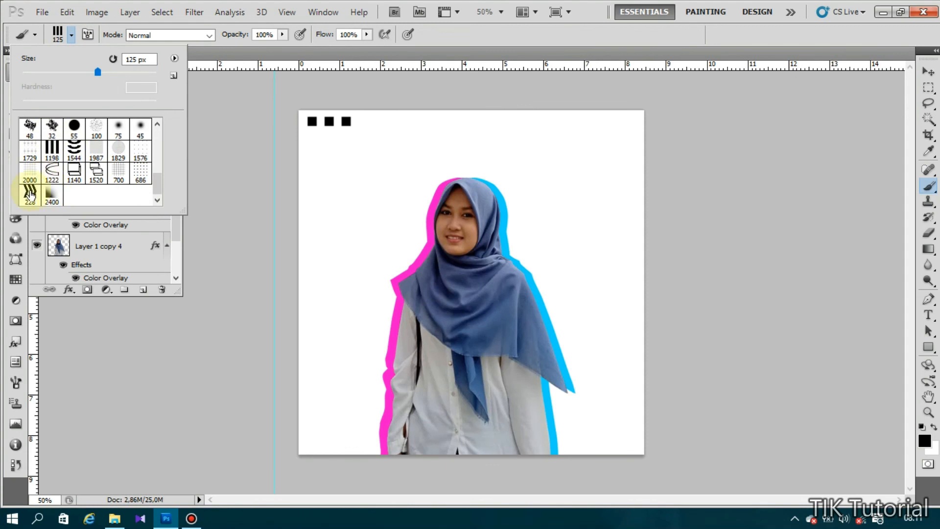
click(121, 173)
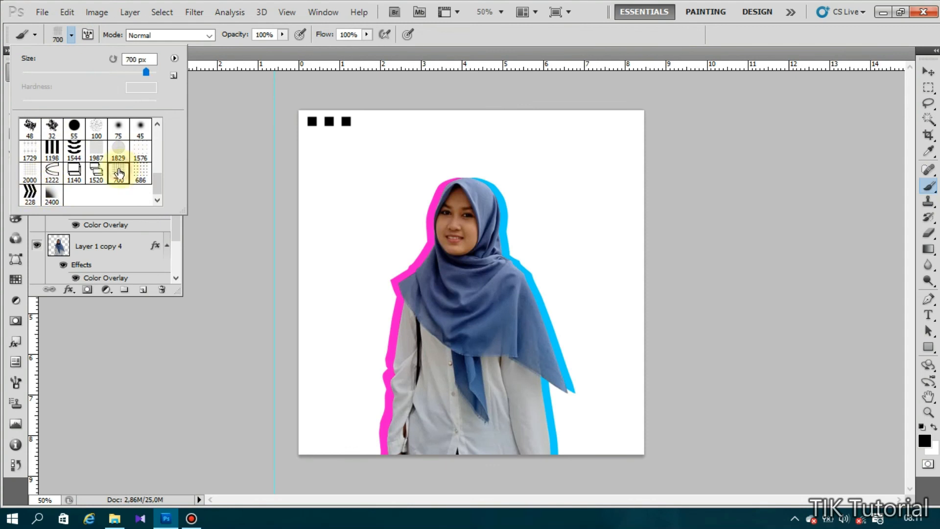
click(30, 149)
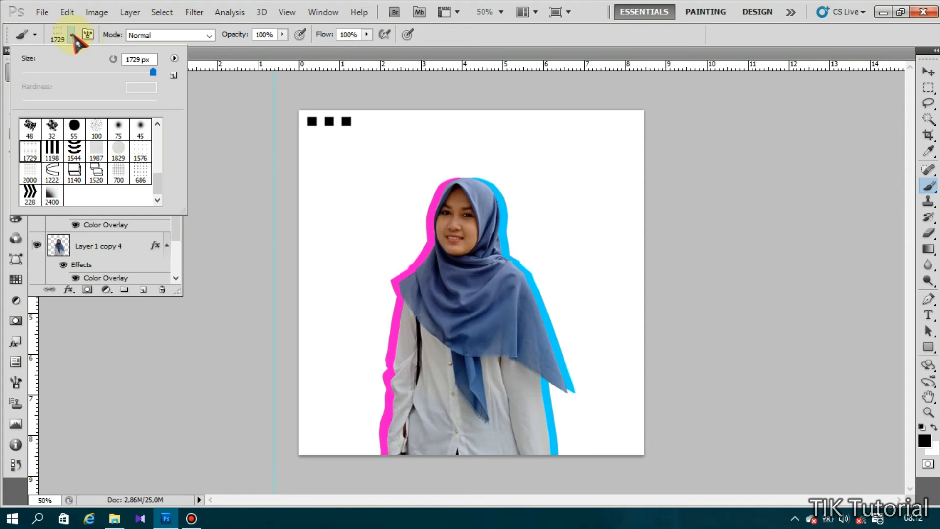
click(134, 73)
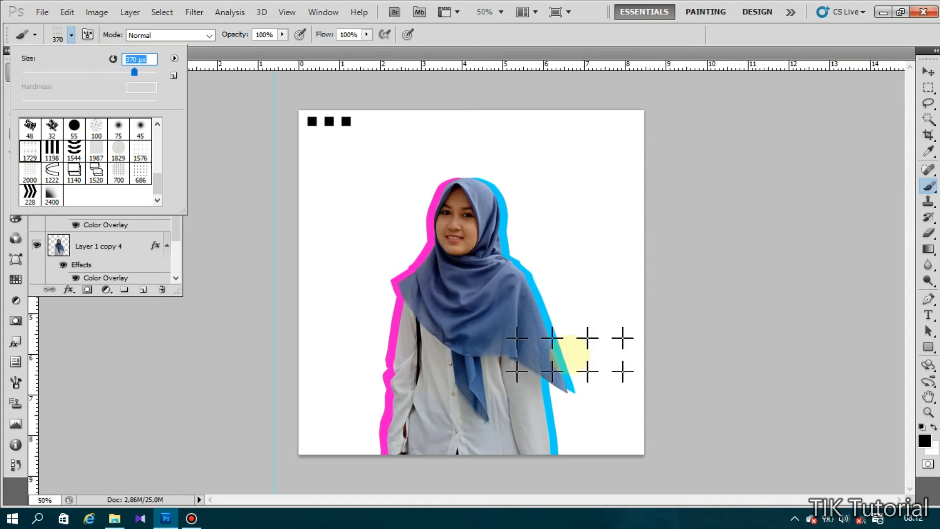
drag(135, 73, 130, 72)
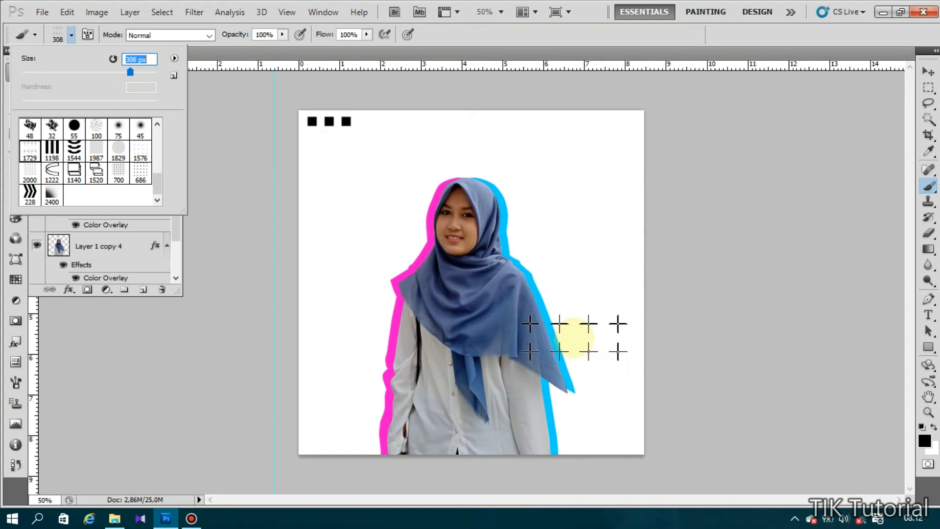
click(928, 185)
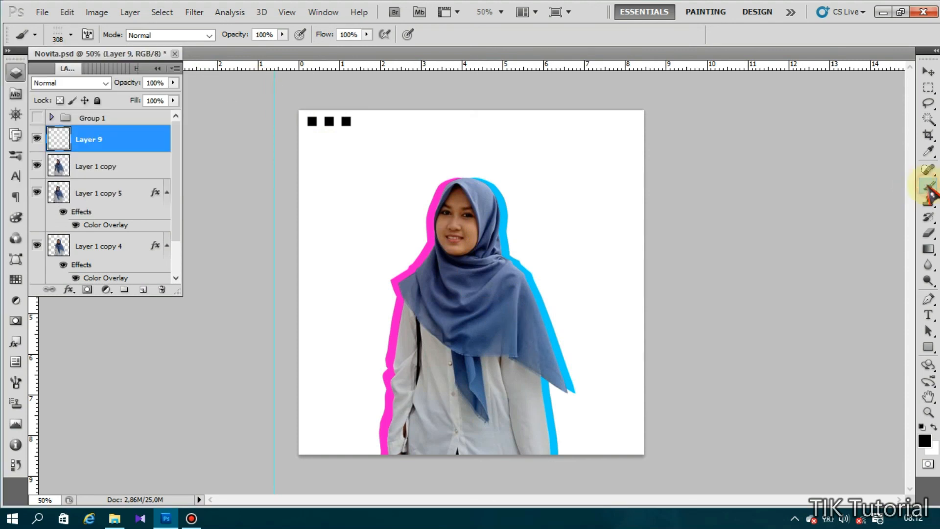
click(925, 441)
click(763, 201)
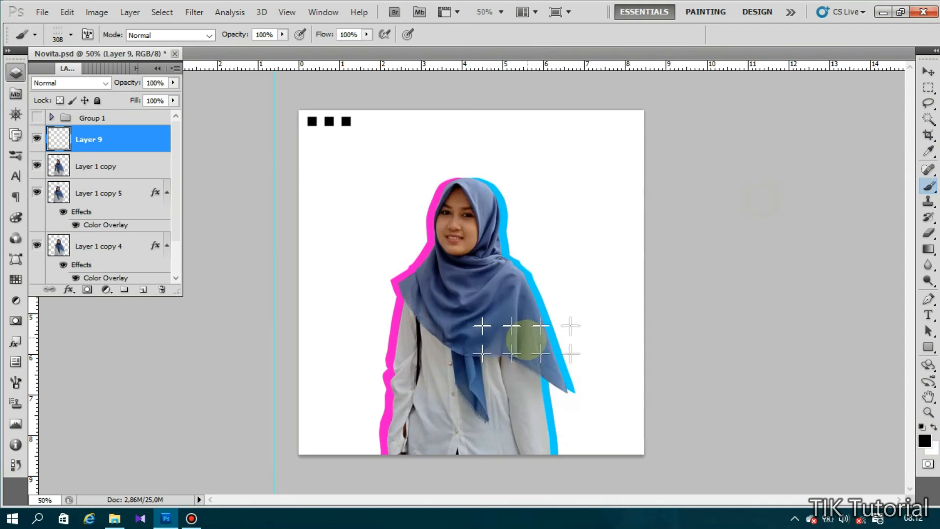
- Add Layer 10 below the figure layers, stamp black crosses right of the figure, then add Layer 11
click(144, 289)
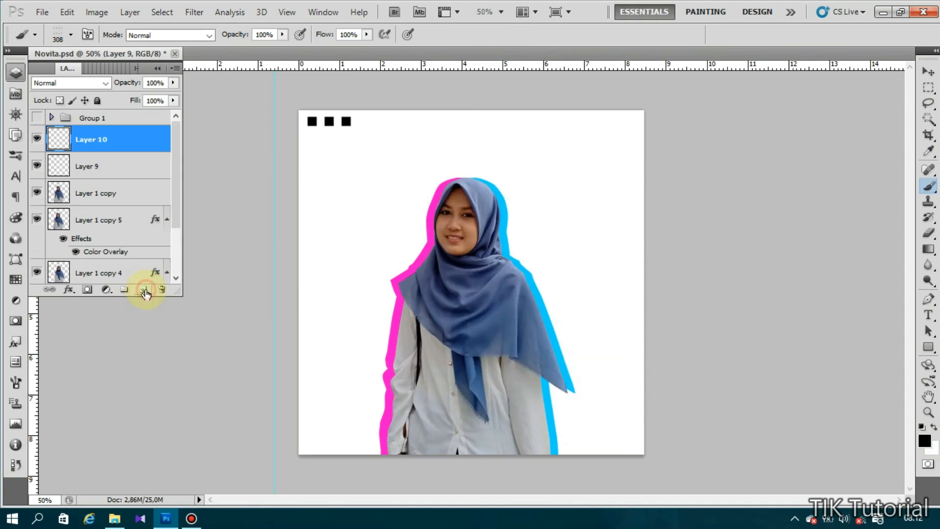
shift+click(120, 160)
drag(126, 142, 141, 212)
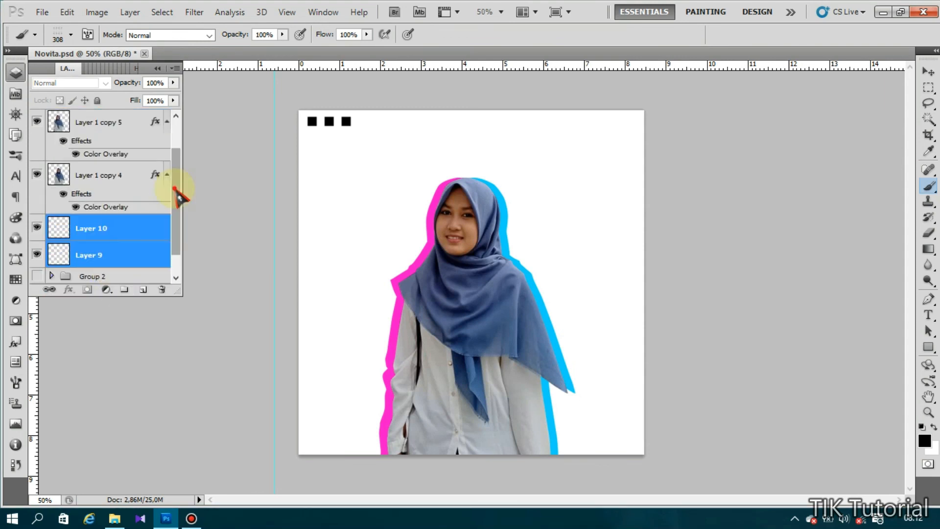
scroll(179, 189, down, 1)
click(81, 205)
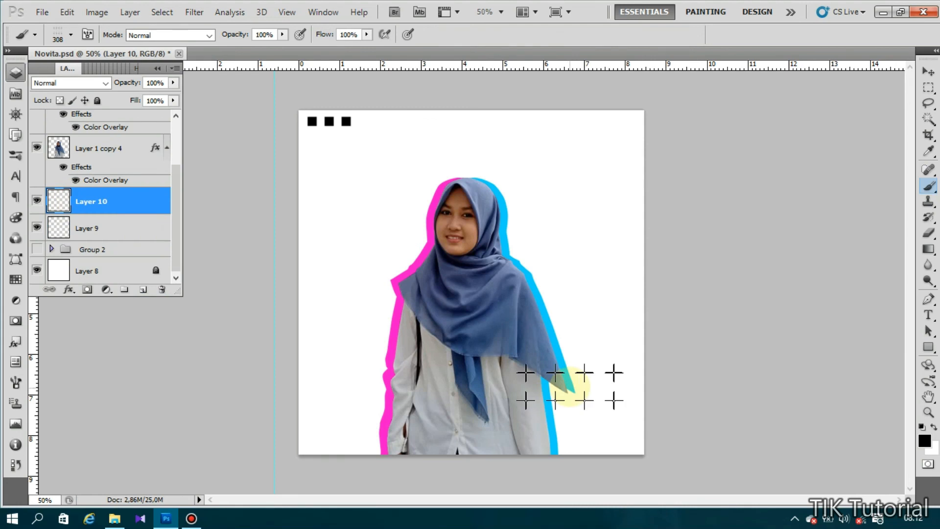
click(568, 365)
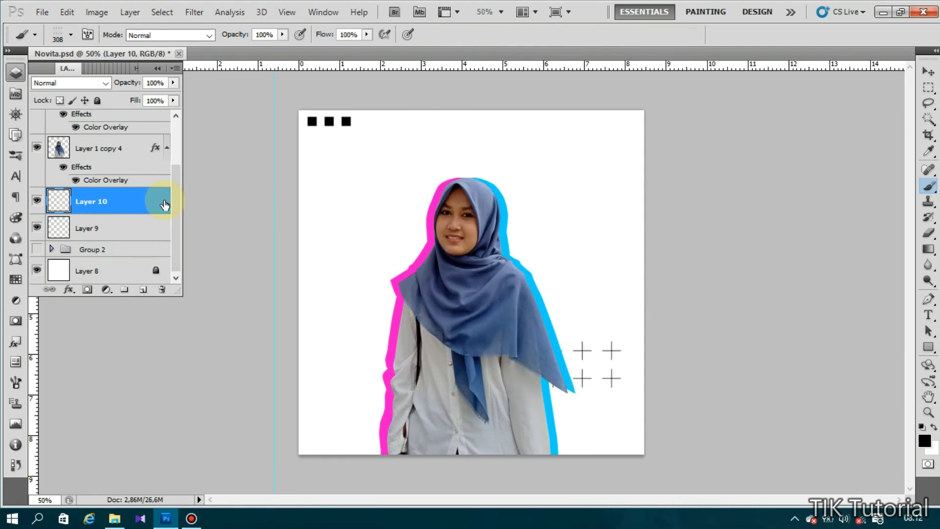
click(143, 291)
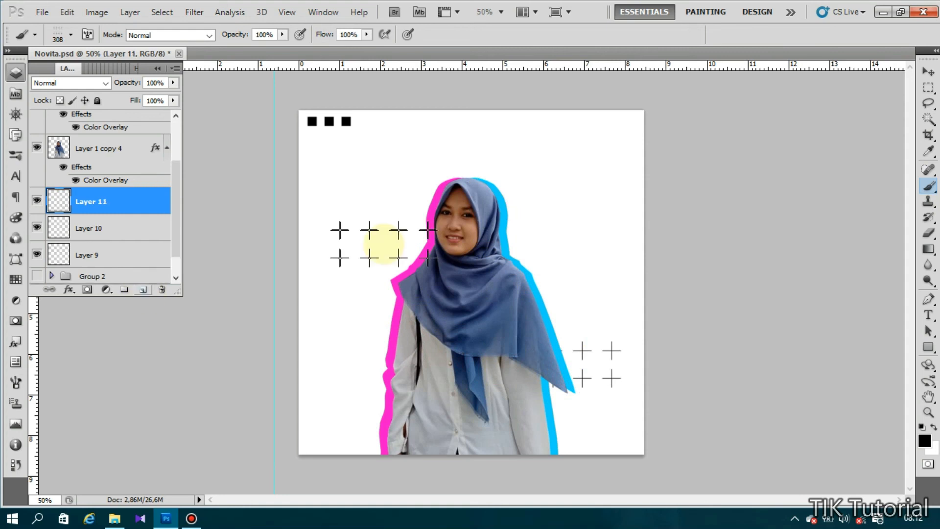
- Choose the 2000 px grid brush tip and size it to 484 px
click(71, 35)
click(96, 152)
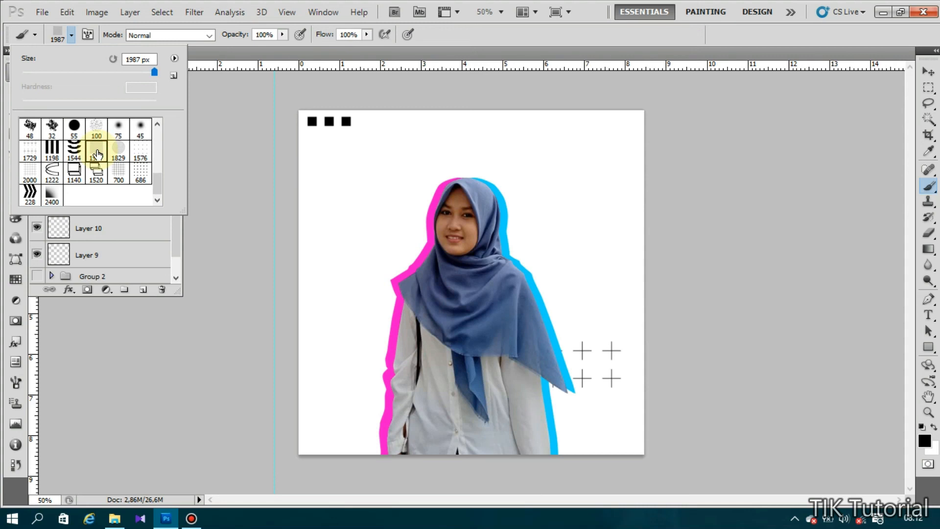
click(30, 154)
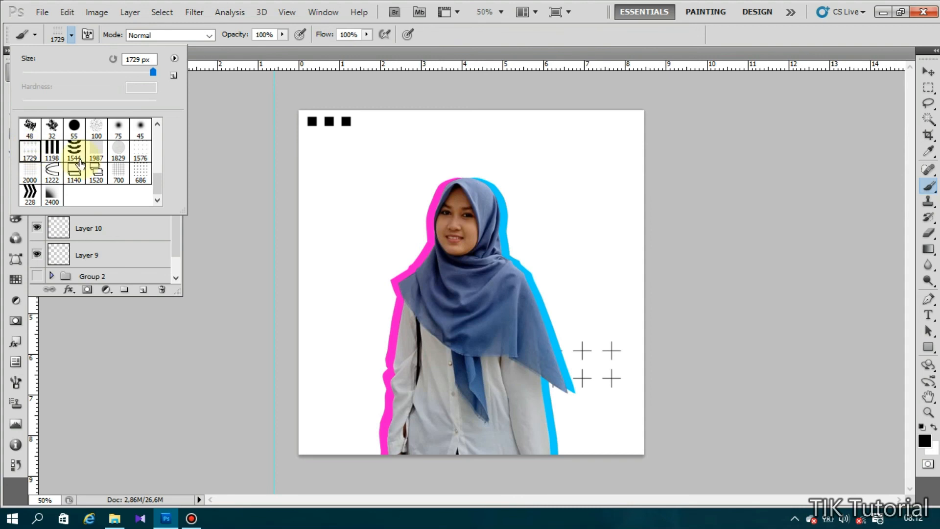
click(30, 173)
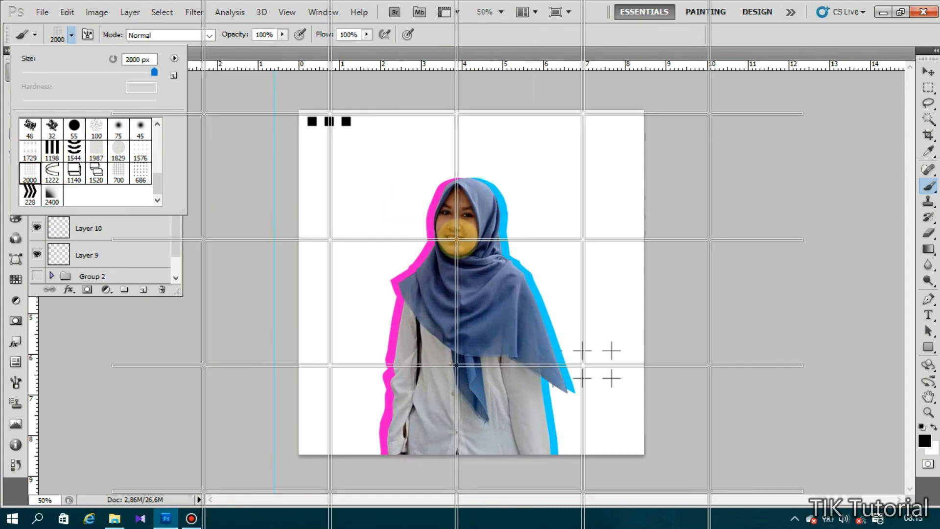
click(132, 73)
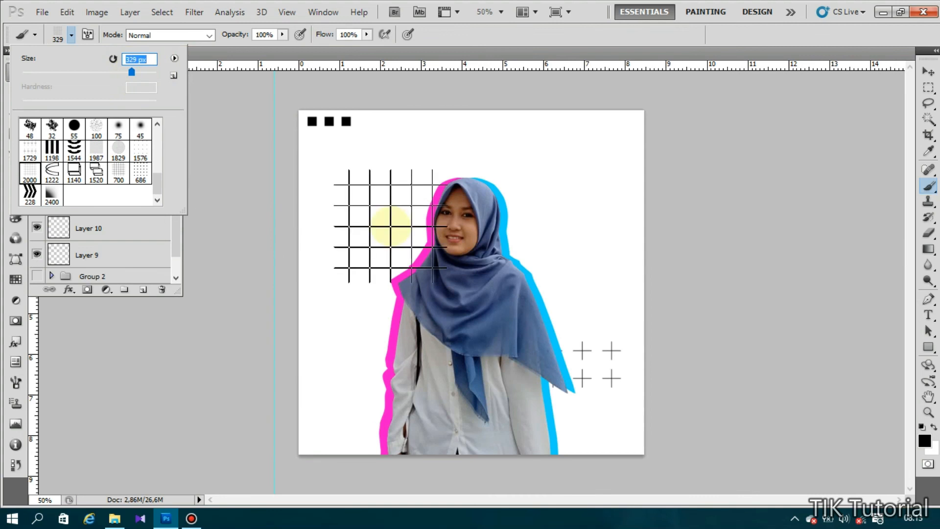
click(142, 72)
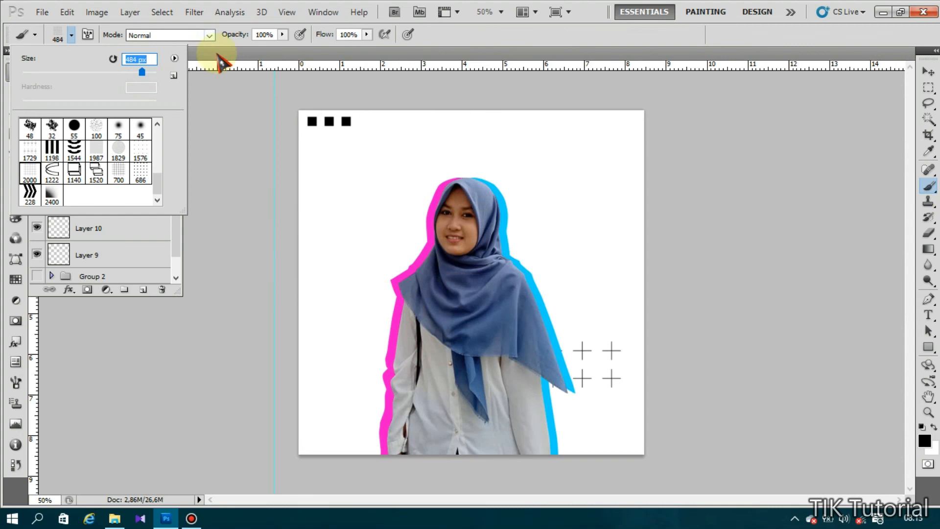
click(210, 77)
- On Layer 11, stamp the grid left of the face in pink sampled from the outline
click(120, 204)
click(412, 233)
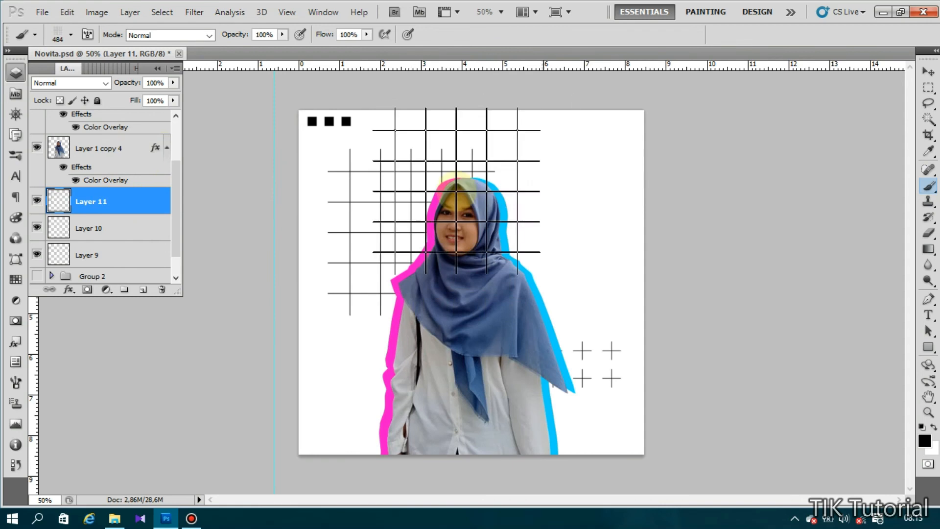
key(ctrl+z)
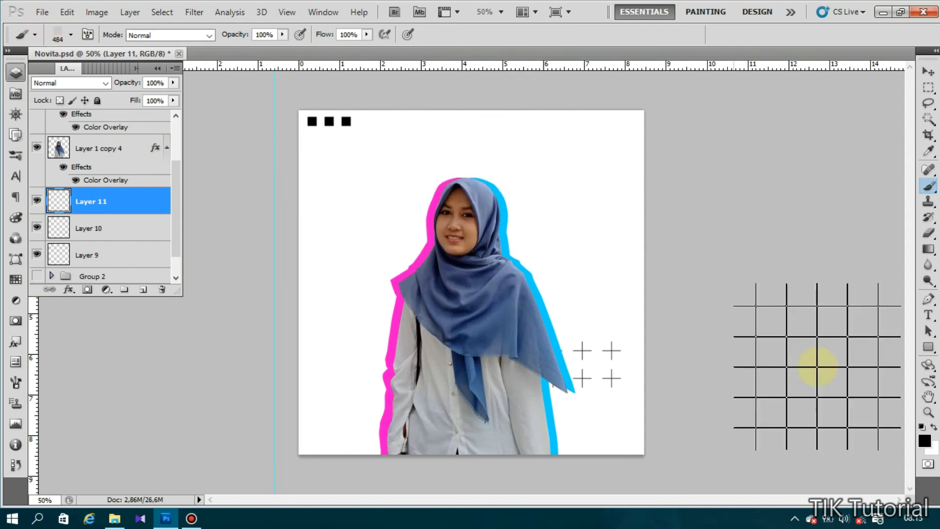
click(926, 442)
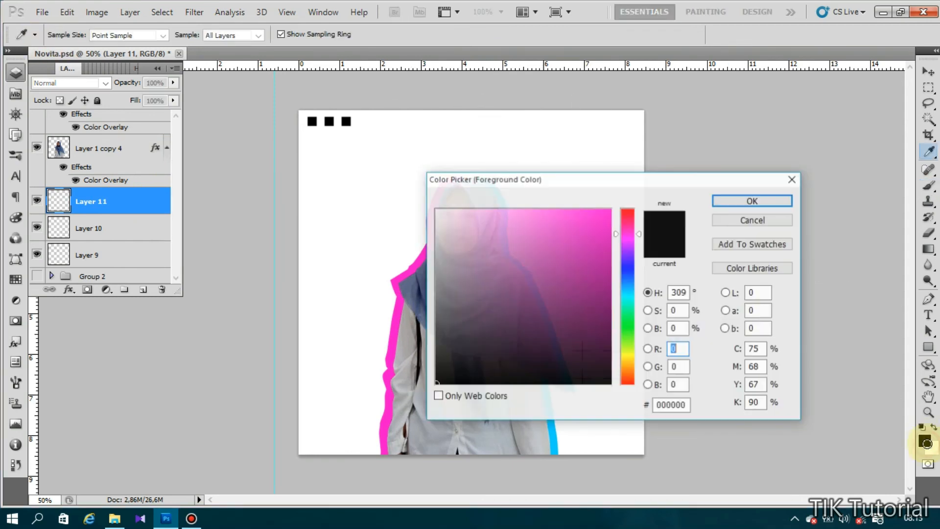
click(392, 307)
click(753, 201)
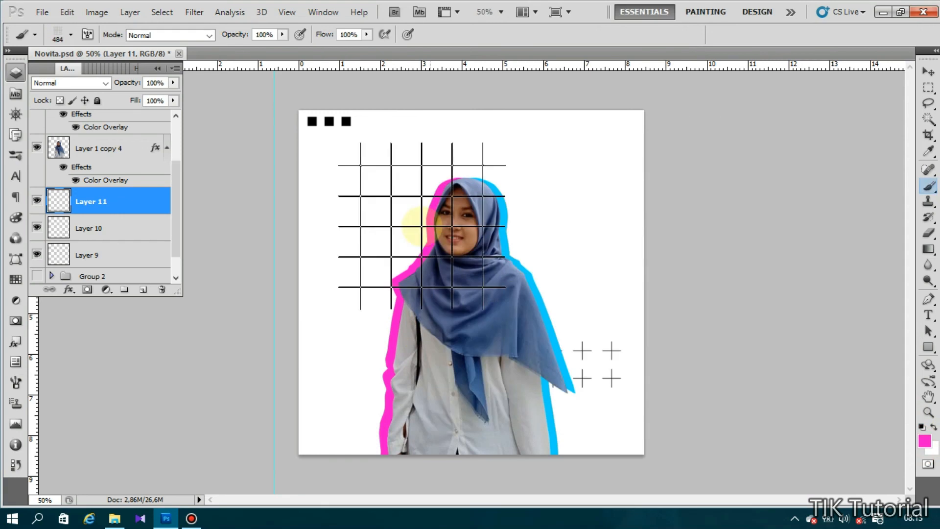
click(410, 230)
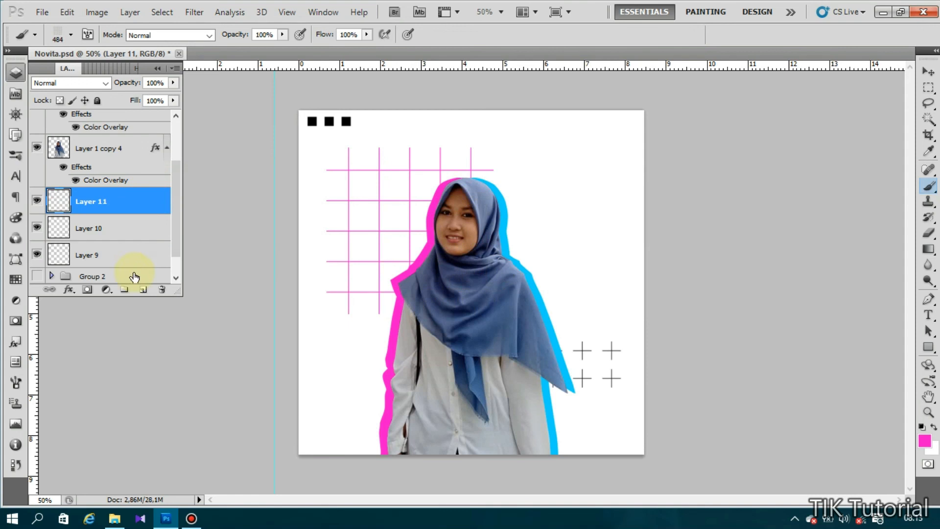
- Add a new empty Layer 12 and bring up the brush presets list
click(141, 292)
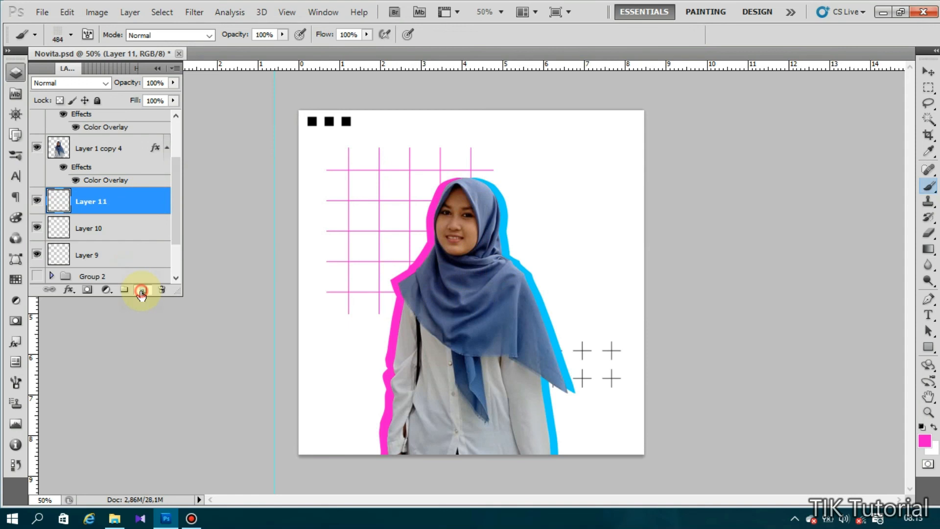
click(72, 35)
click(127, 132)
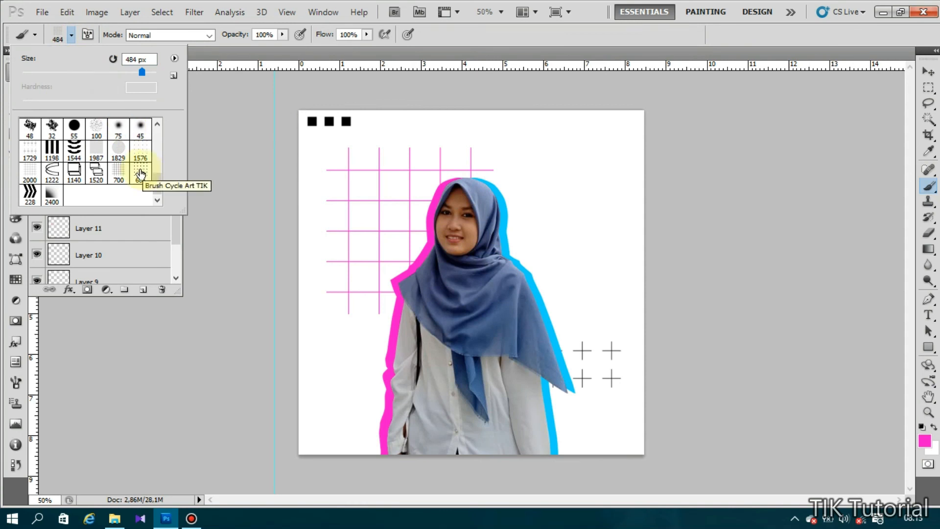
- Pick the 228 chevron brush preset and rotate its tip angle to 90°
click(74, 151)
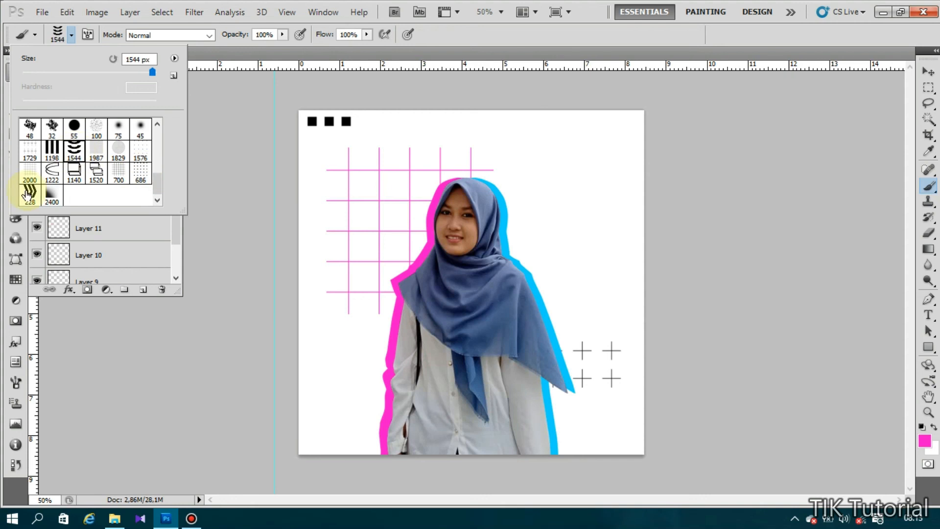
click(29, 194)
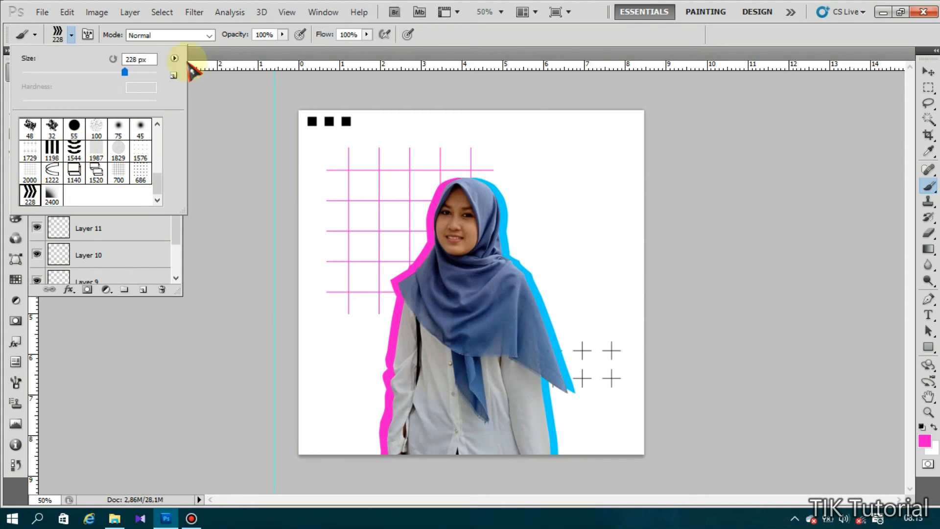
click(174, 58)
click(175, 57)
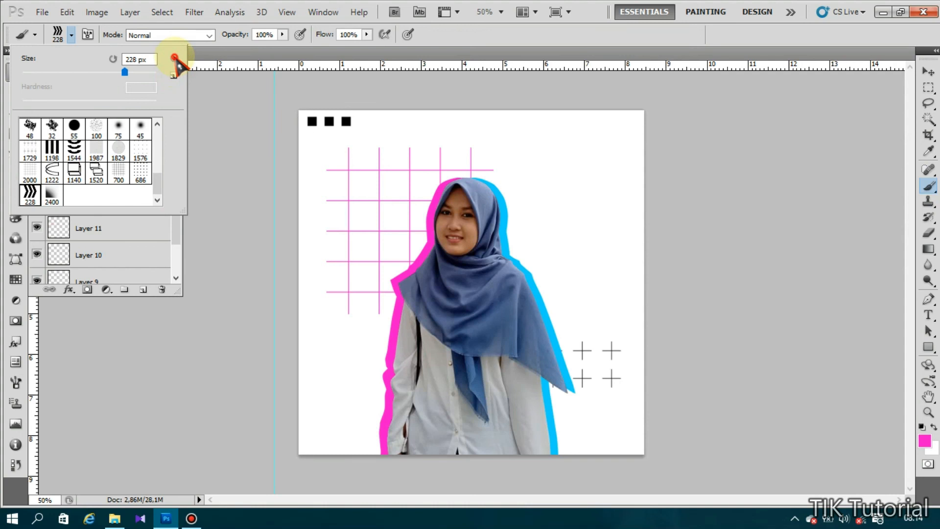
click(88, 35)
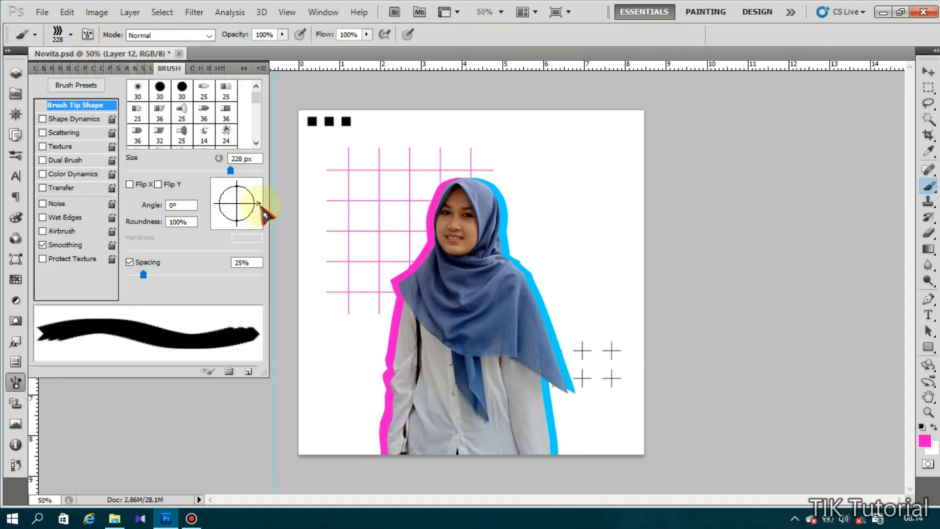
click(171, 206)
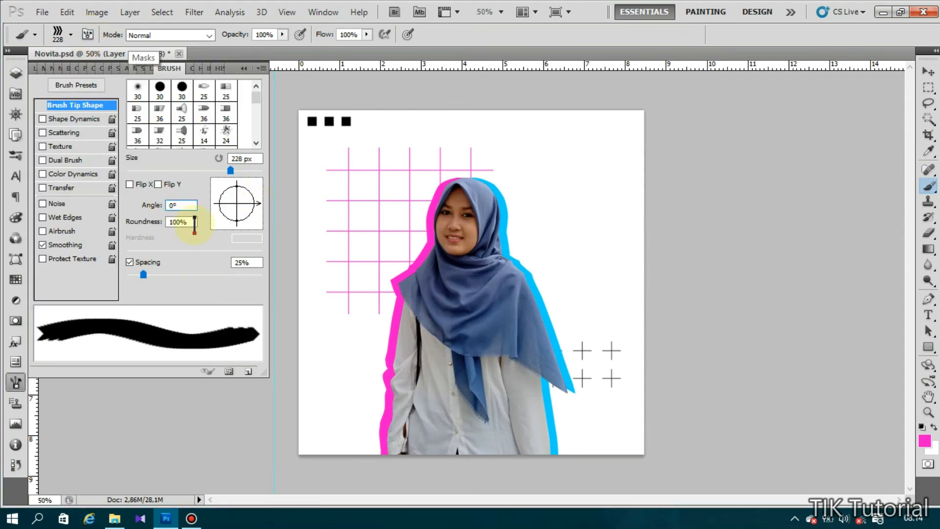
click(243, 68)
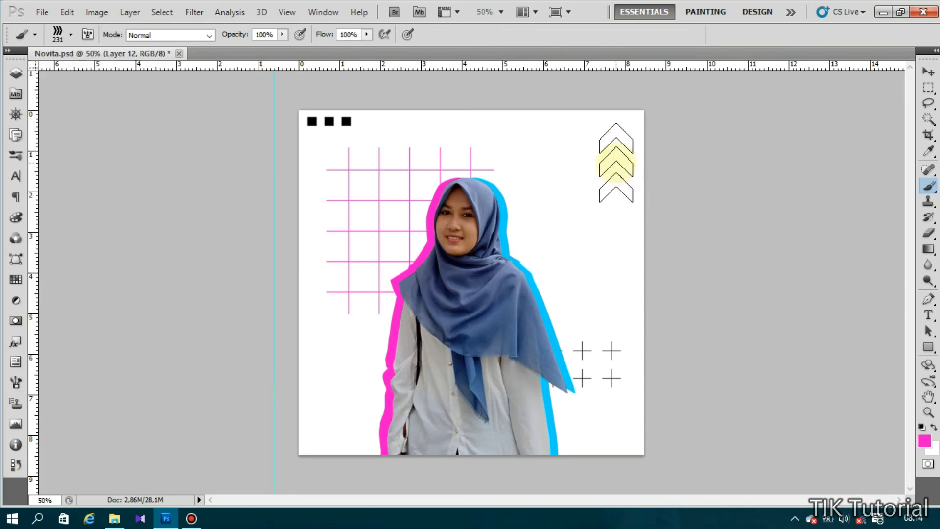
- Set the foreground colour to pink and return to the Brush tool
click(15, 72)
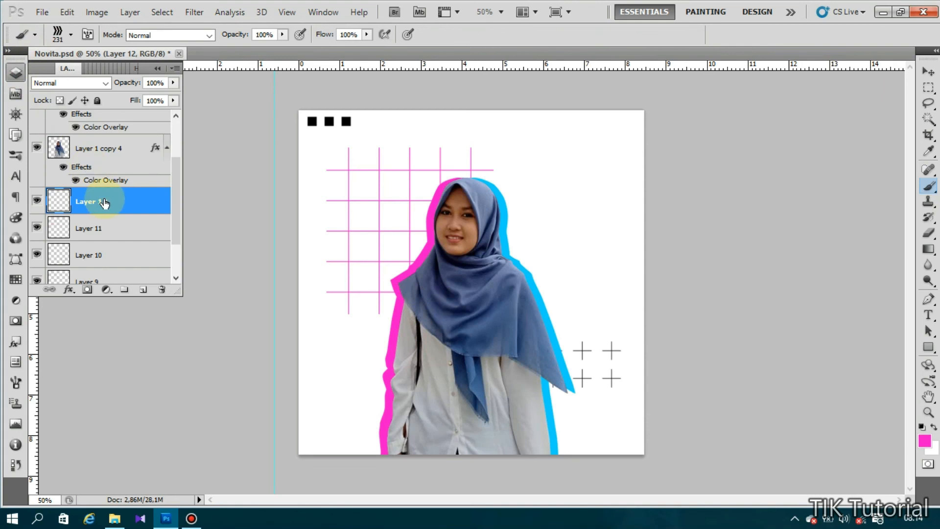
key(ctrl+t)
click(451, 204)
click(925, 443)
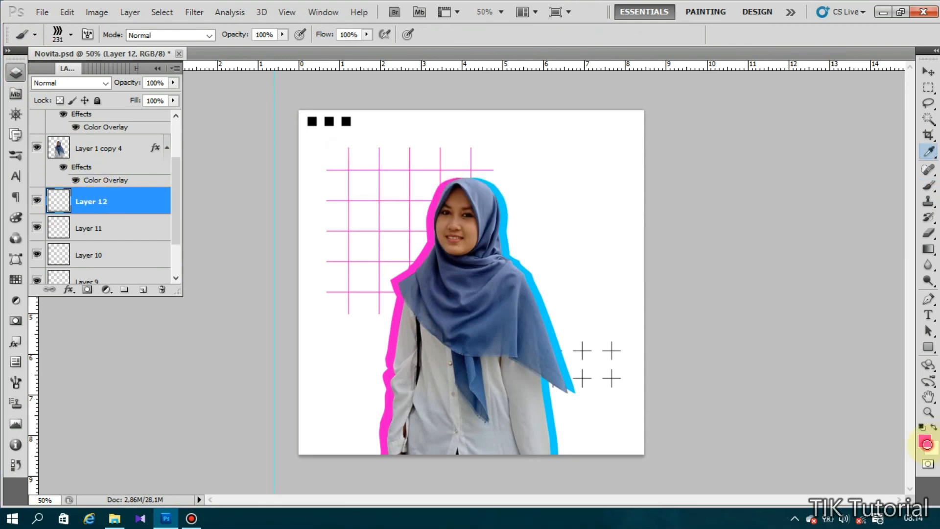
key(Return)
key(b)
click(626, 162)
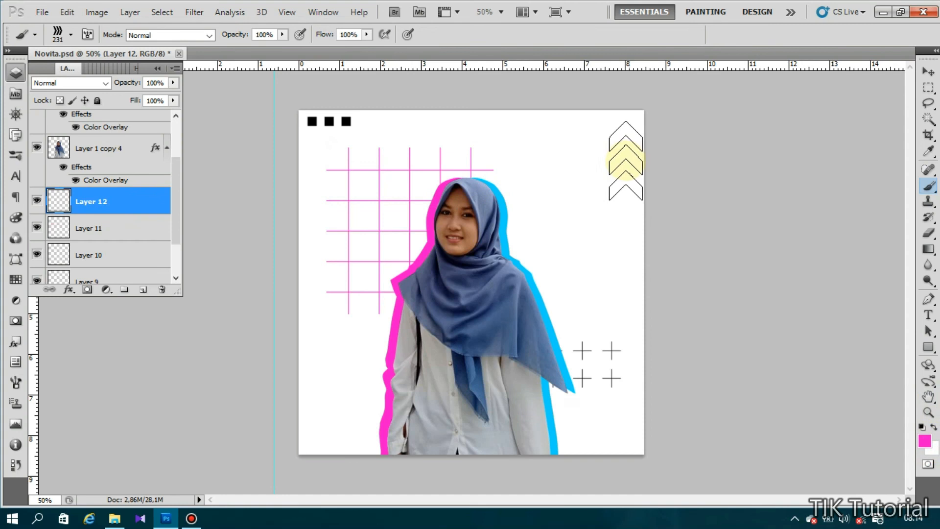
- Stamp pink chevrons at the poster's top right with a 300 px brush, then add Layer 13
key(bracketright)
key(bracketright)
key(bracketright)
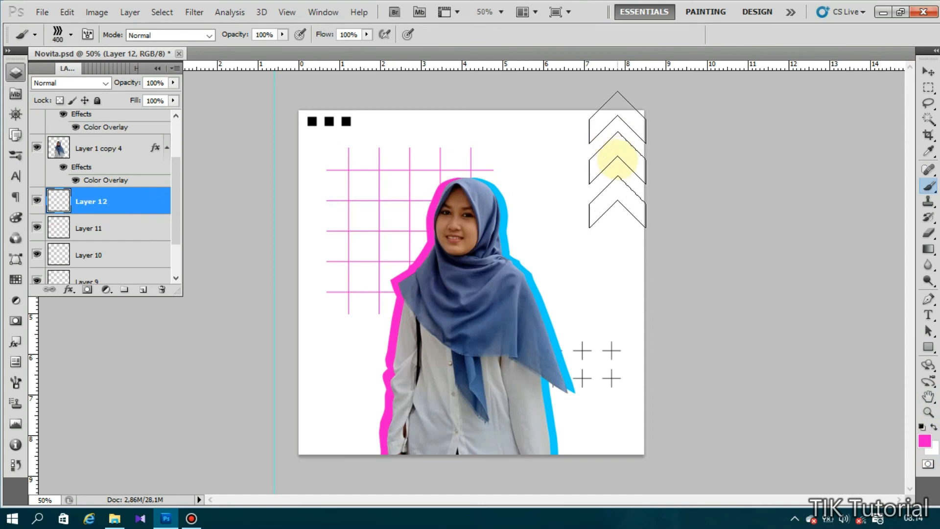
key(bracketleft)
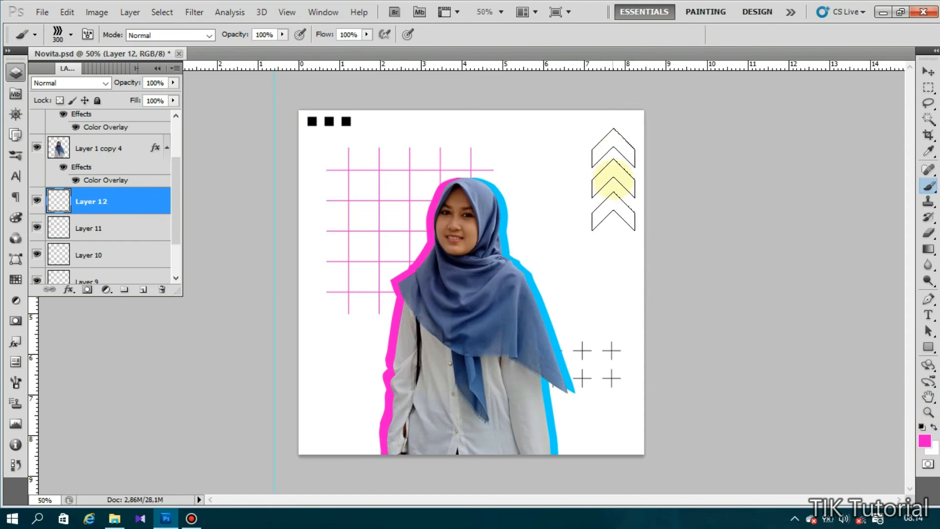
click(612, 173)
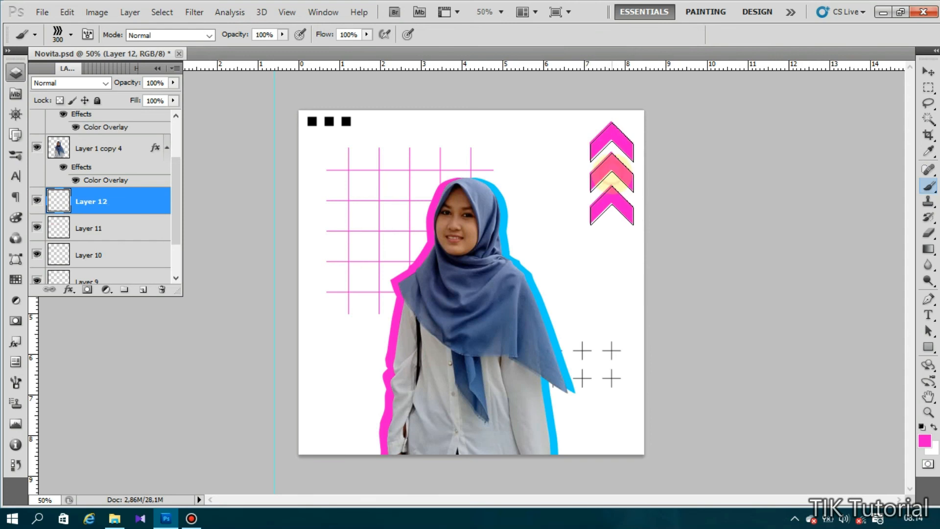
click(143, 290)
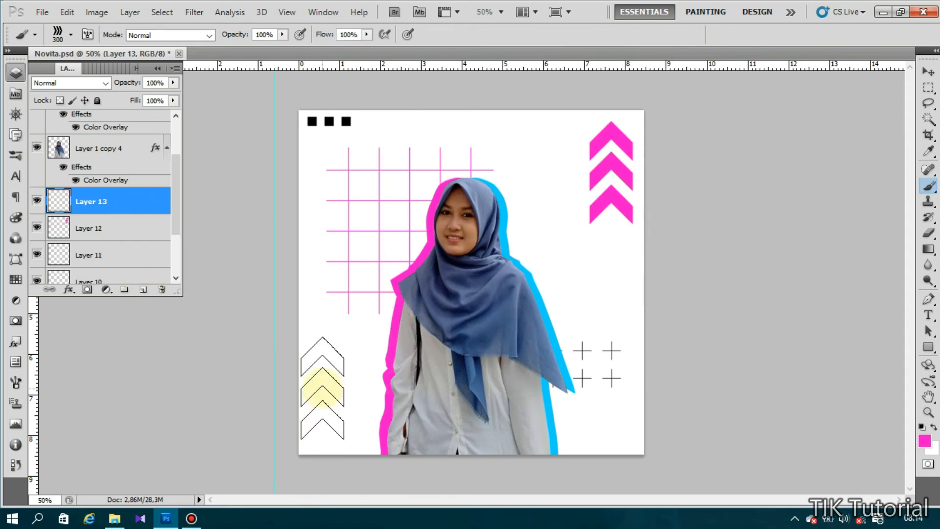
- Try several brush presets, including the 686 dotted, 2000 grid and 1576 square-grid tips
click(71, 35)
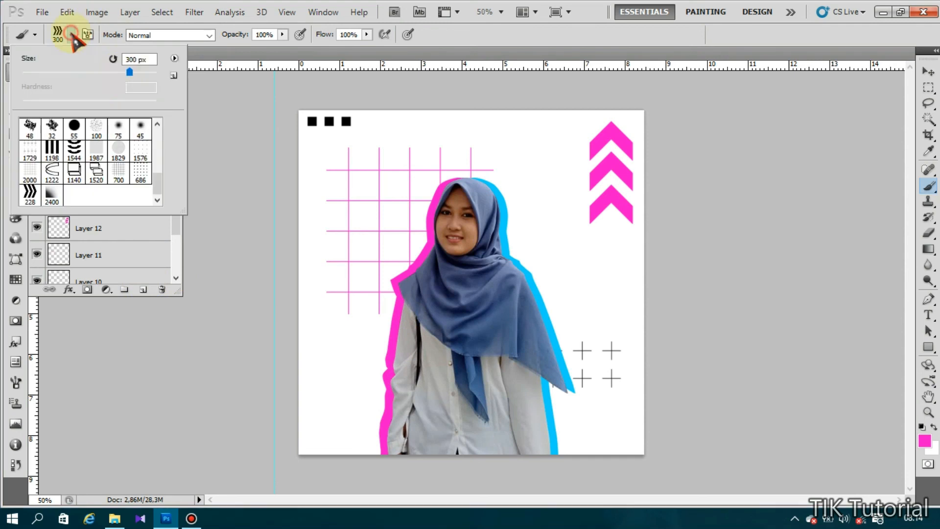
drag(125, 72, 114, 72)
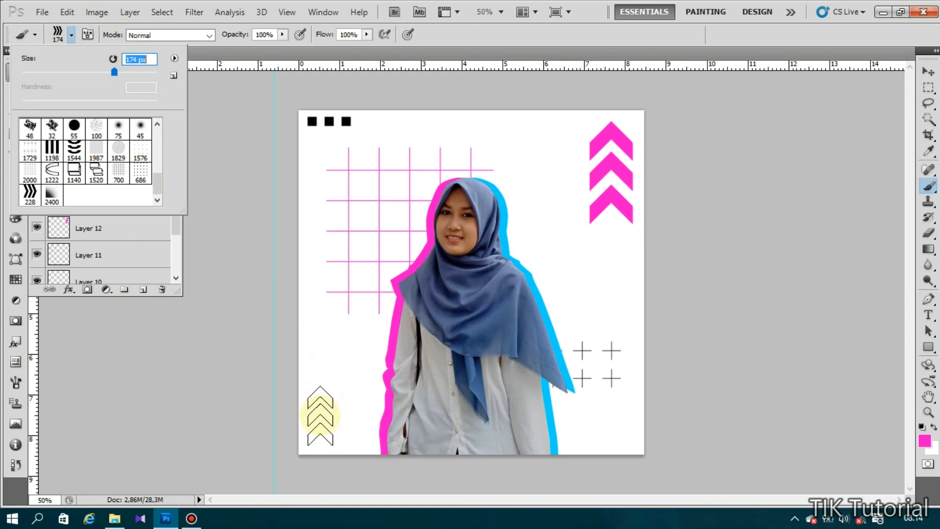
click(141, 173)
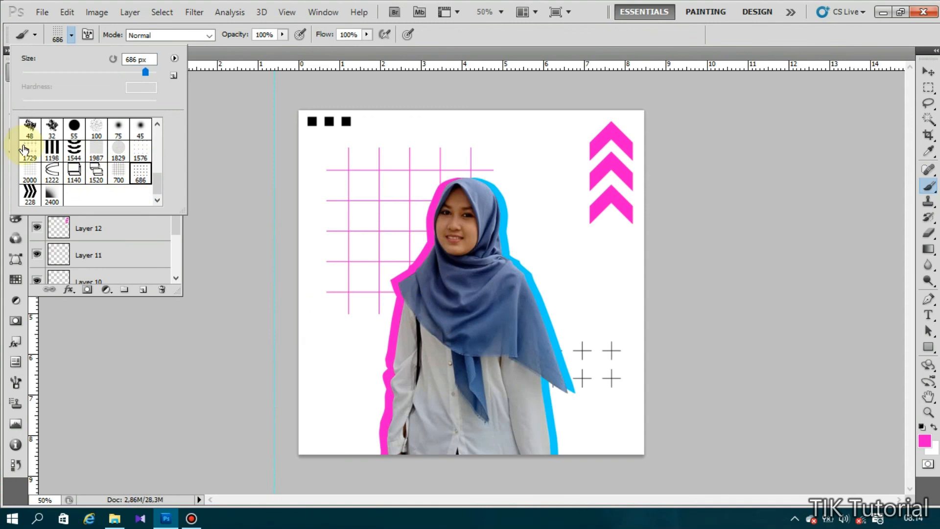
click(29, 151)
click(30, 174)
click(116, 150)
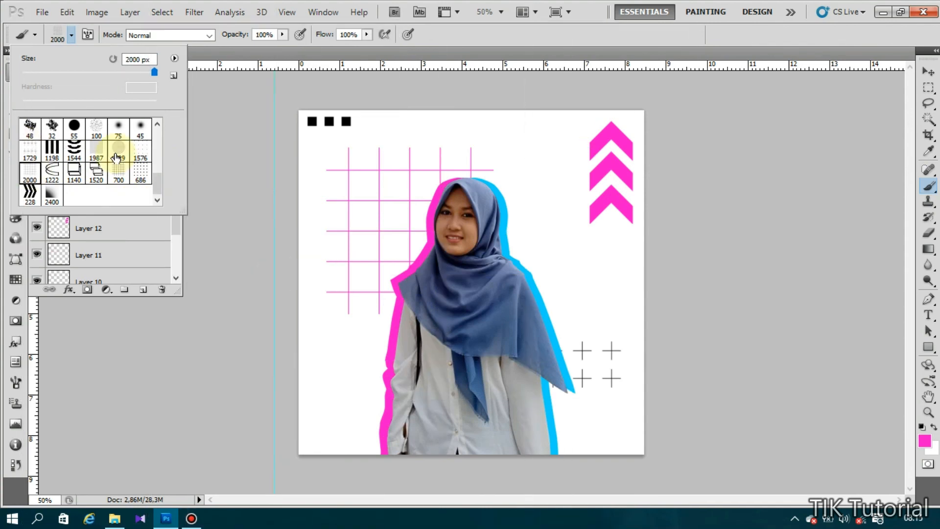
click(118, 172)
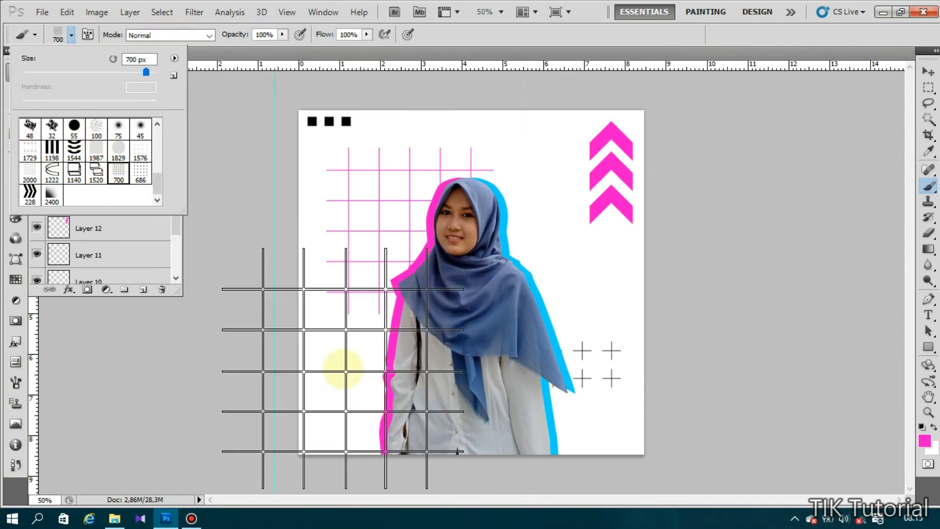
click(142, 163)
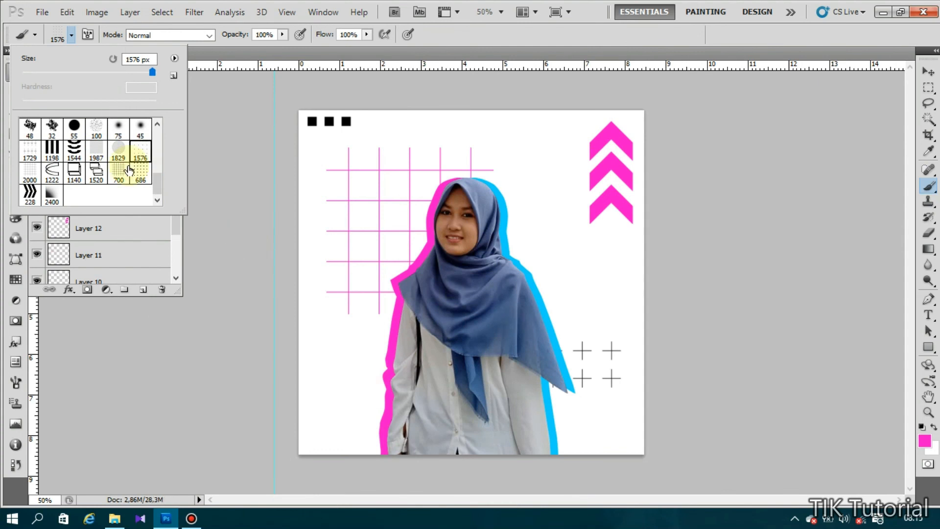
- Set the 686 dotted brush to 370 px and stamp pink dots at the poster's lower left
click(122, 72)
click(133, 72)
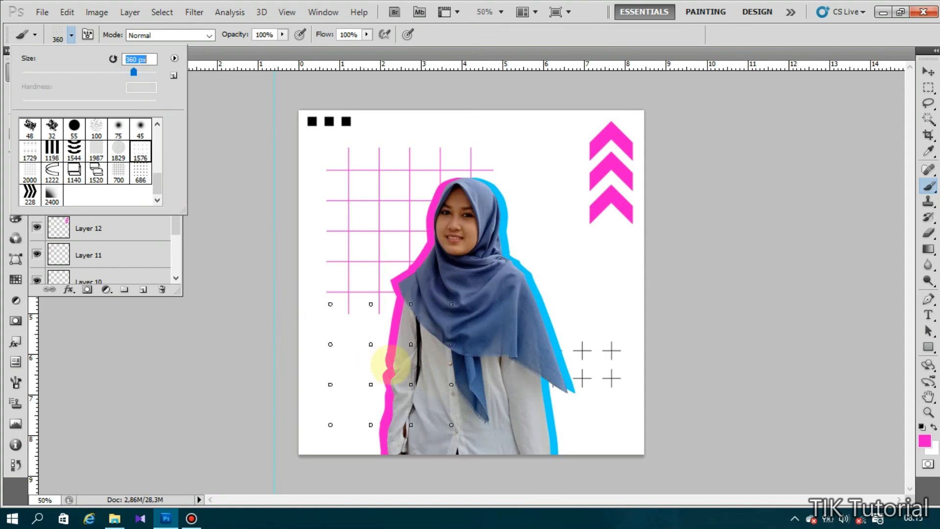
click(140, 172)
click(135, 72)
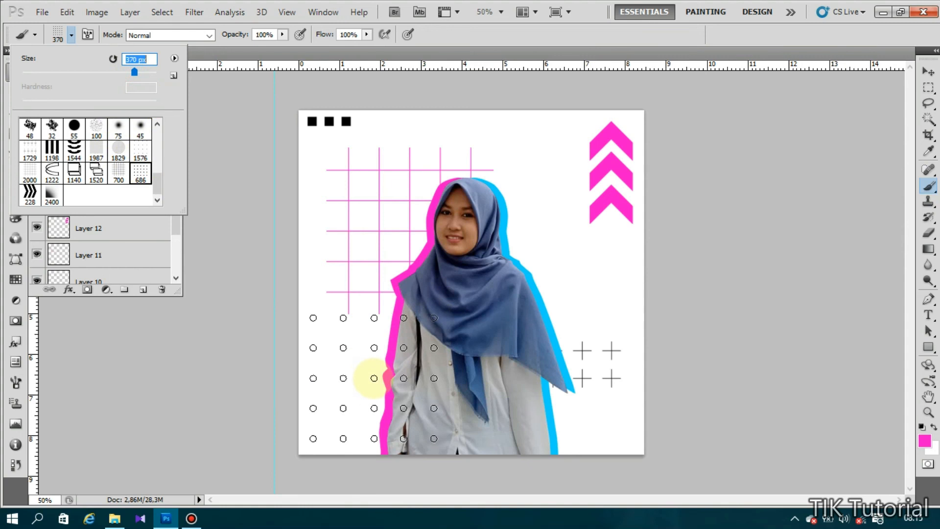
click(111, 35)
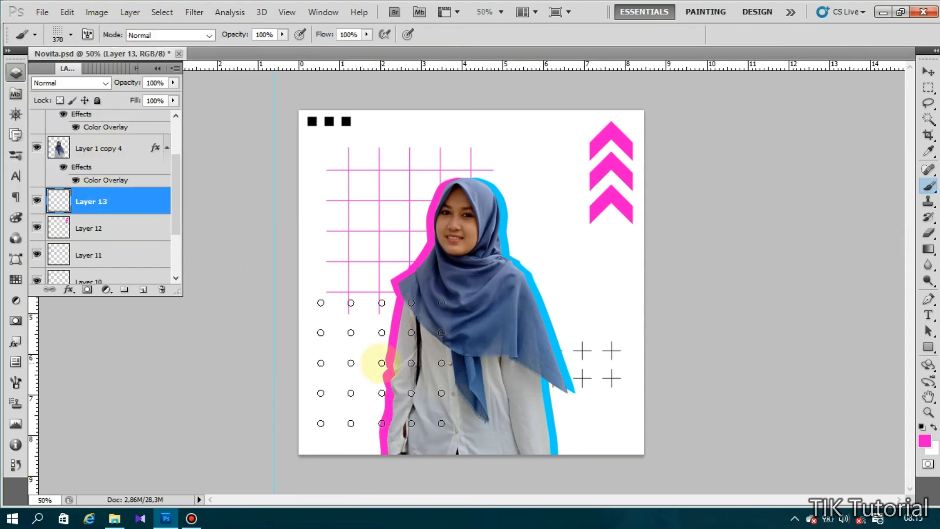
drag(390, 368, 395, 368)
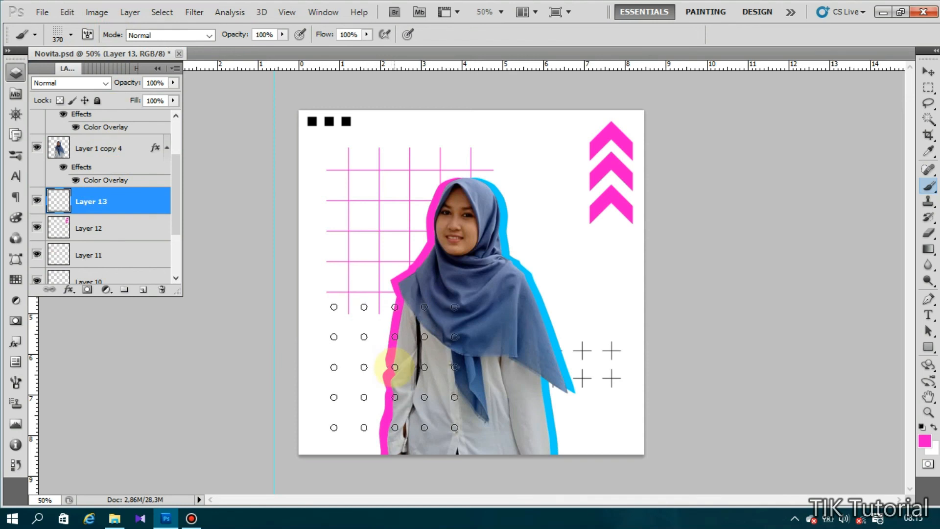
click(395, 367)
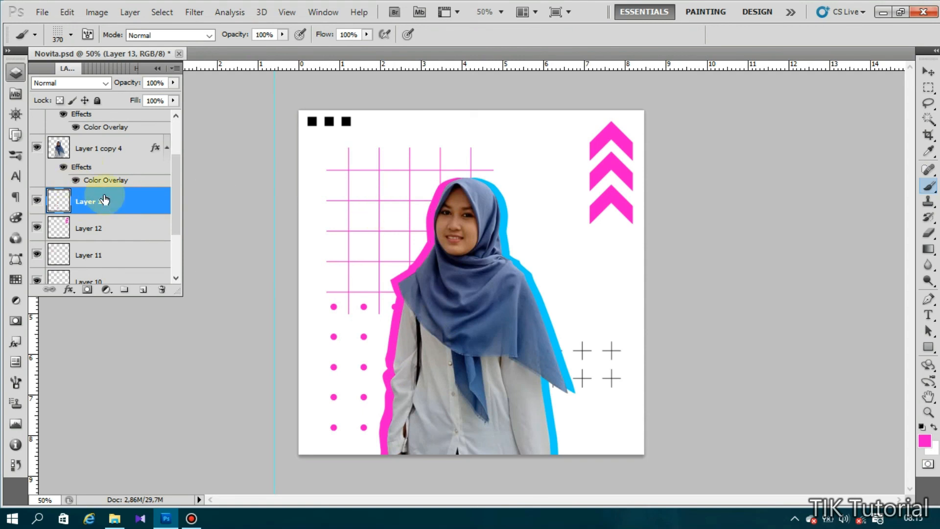
- Add Layer 14 and prepare the 228 chevron brush at 189 px, re-entering its tip angle
click(142, 290)
click(71, 35)
click(30, 194)
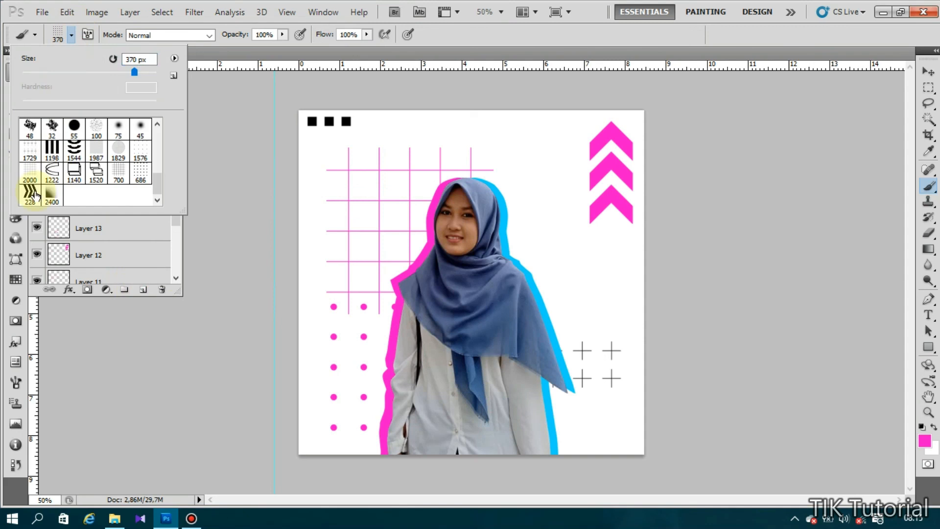
click(87, 34)
click(179, 205)
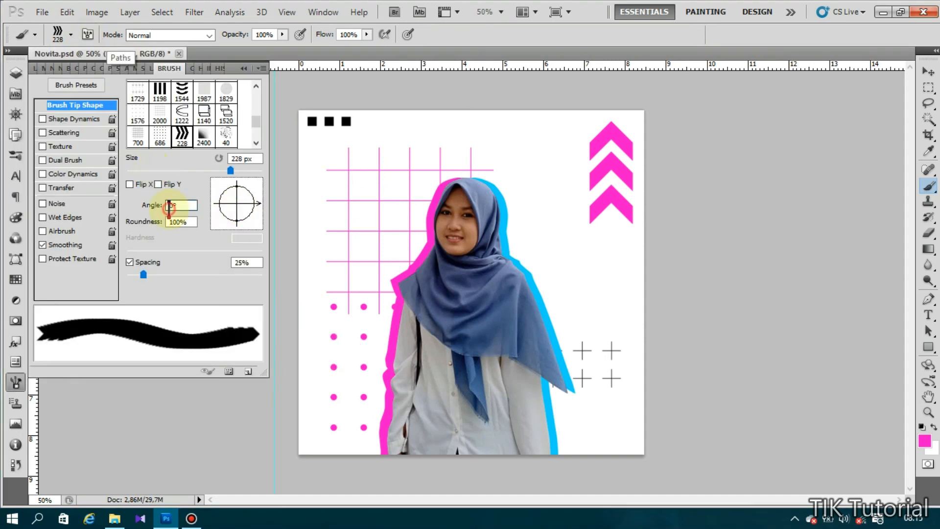
text(9)
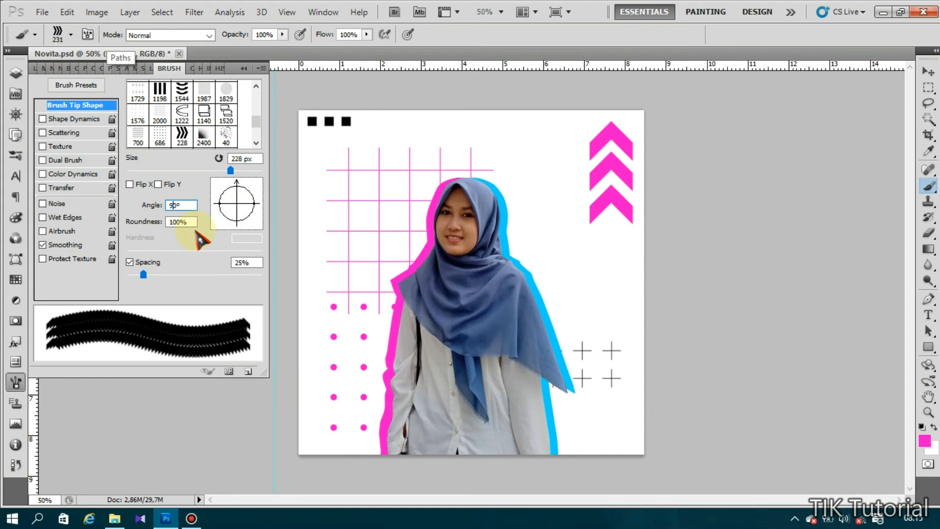
click(244, 69)
click(72, 34)
drag(122, 73, 119, 73)
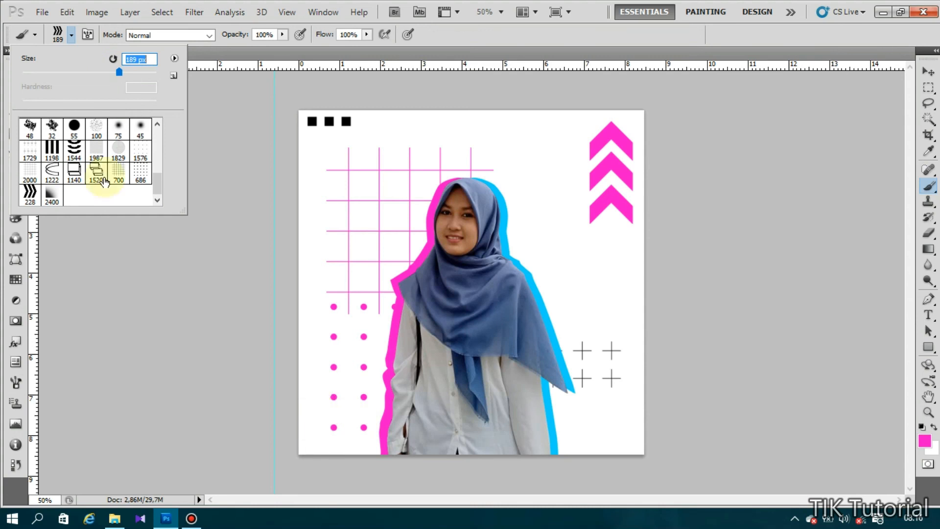
click(162, 31)
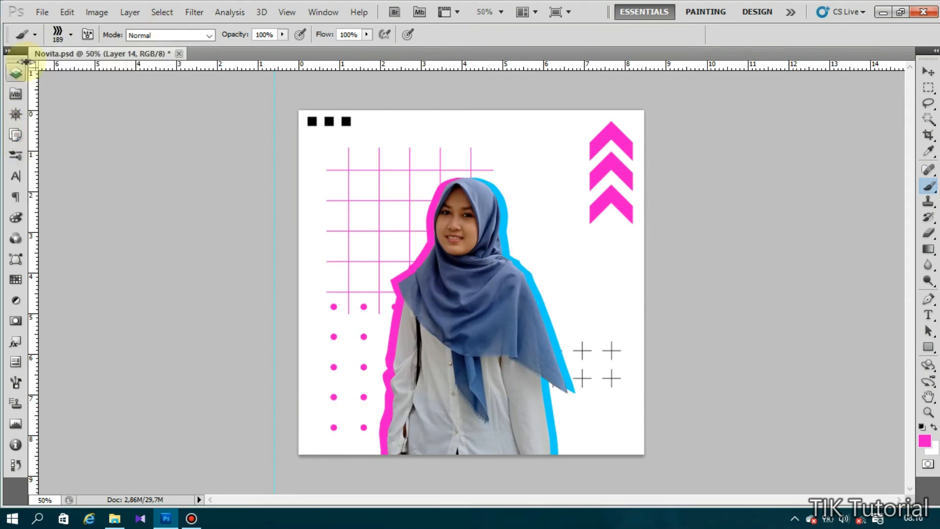
- Scale Layer 13's pink dot grid to 79.43% and nudge it left
click(15, 73)
click(140, 226)
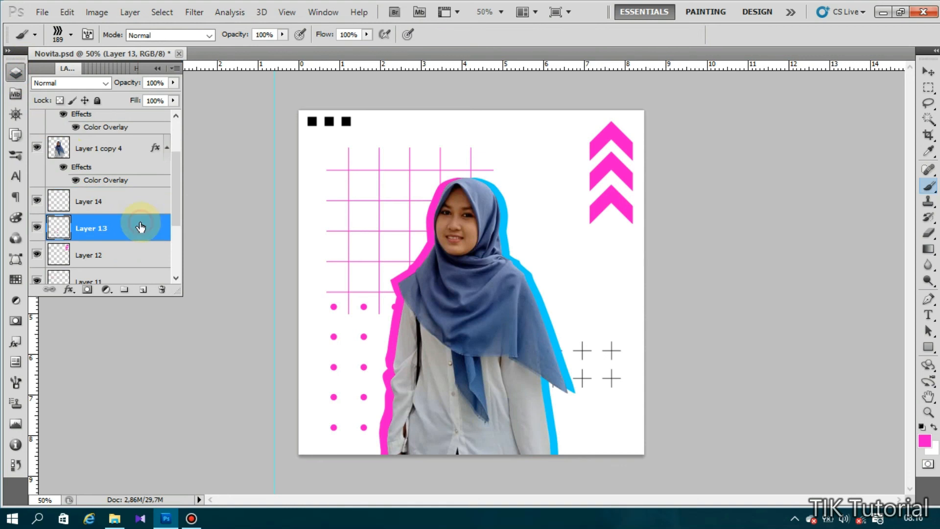
key(ctrl+t)
drag(458, 432, 432, 405)
drag(406, 367, 426, 385)
key(Left)
key(Left)
key(Left)
key(Left)
key(Left)
key(Left)
key(Left)
key(Left)
key(Left)
key(Left)
key(Left)
key(Left)
key(Left)
key(Left)
key(Left)
key(Left)
key(Left)
key(Left)
key(Left)
key(Left)
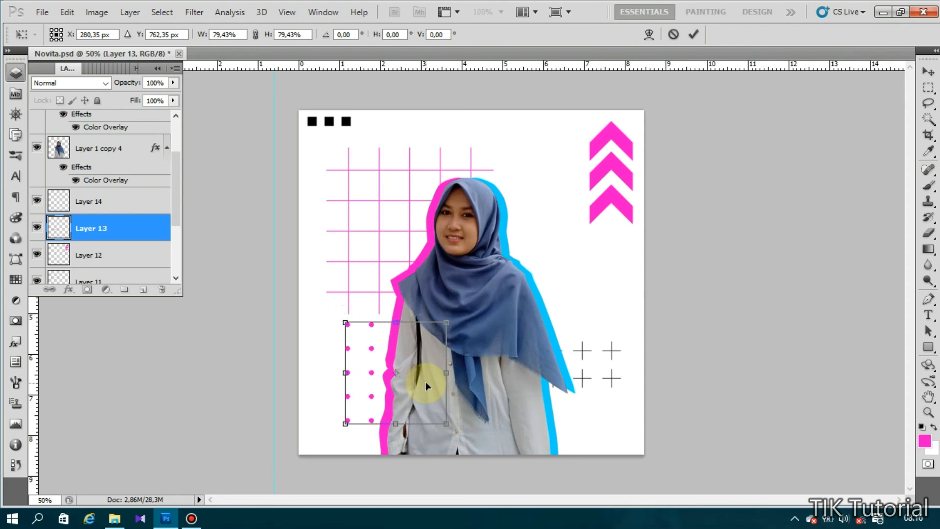
key(Left)
key(Left)
key(Left)
key(Left)
key(Left)
key(Left)
key(Left)
key(Left)
key(Left)
key(Left)
key(Left)
key(Left)
key(Left)
key(Left)
key(Left)
key(Left)
key(Left)
key(Left)
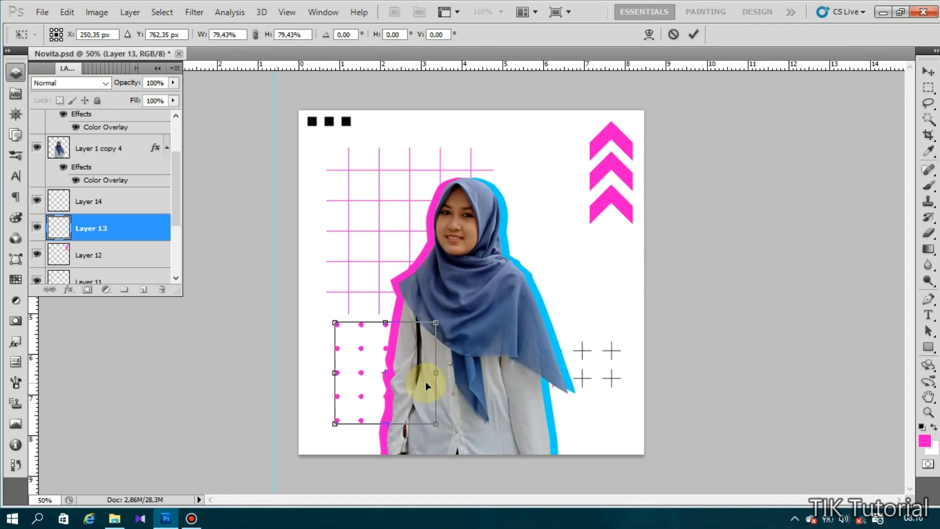
key(Return)
key(b)
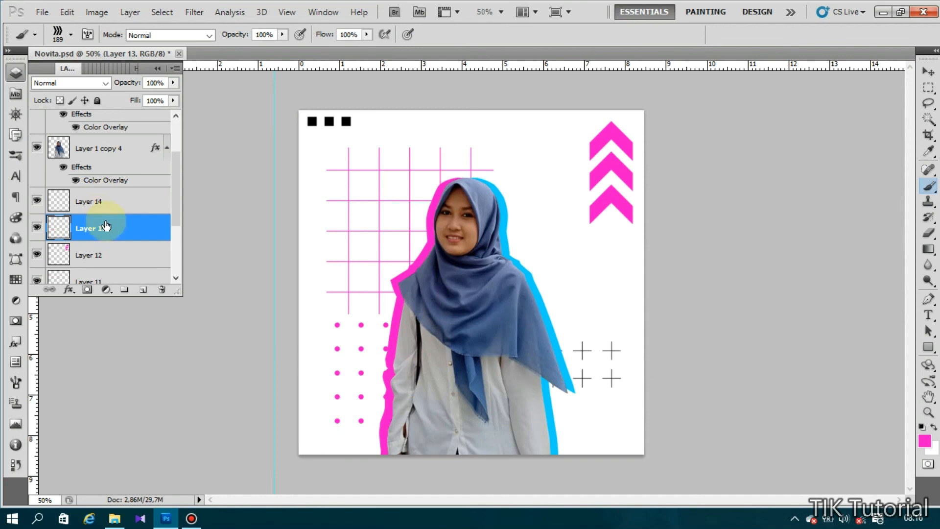
- Raise the dot pattern about 80 px, then stamp a pink chevron at the lower-left corner on Layer 14
key(v)
drag(361, 374, 388, 357)
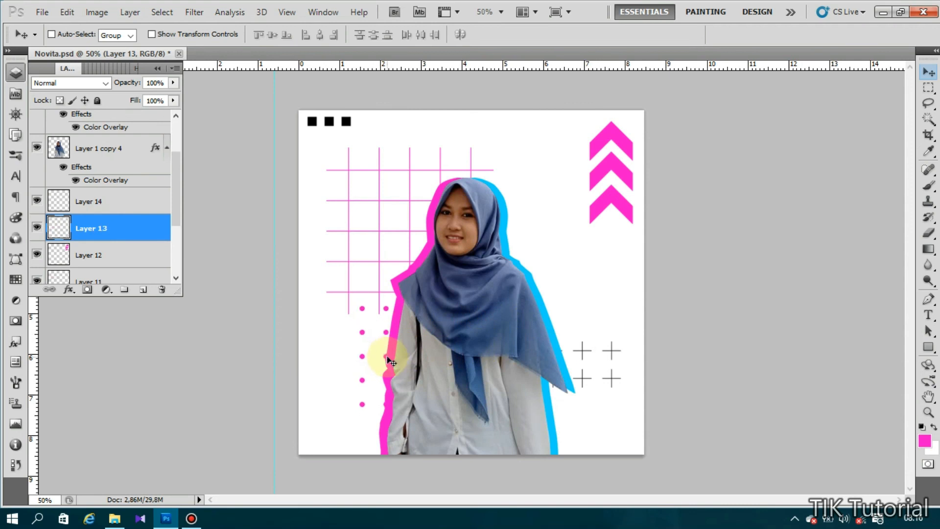
click(98, 201)
click(929, 186)
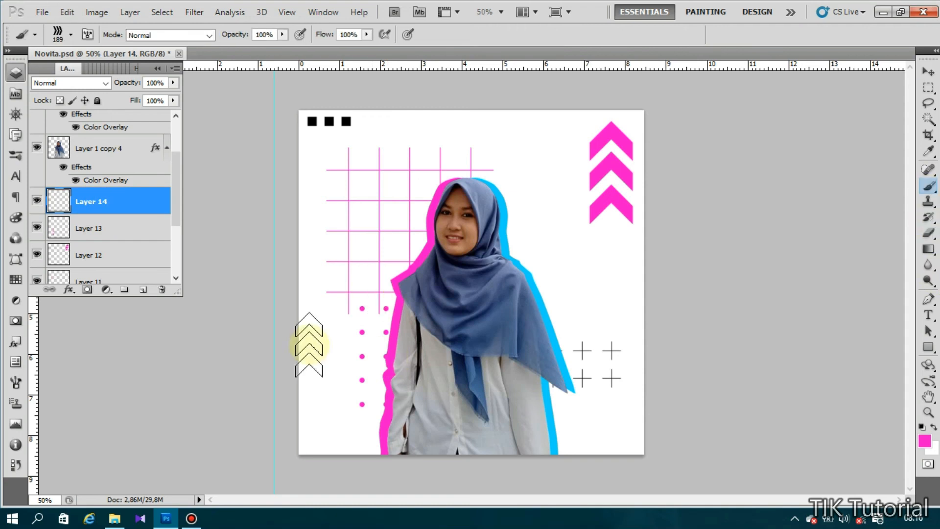
click(322, 411)
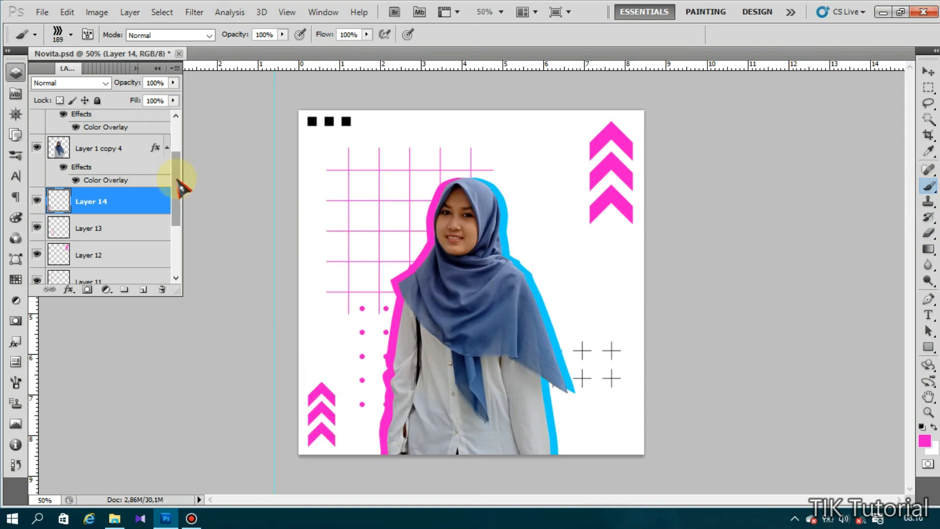
mouse_move(182, 186)
mouse_down()
mouse_move(178, 252)
mouse_move(178, 191)
mouse_up()
- Type the woman's name as a caption, drag it to the lower right and raise its layer
key(t)
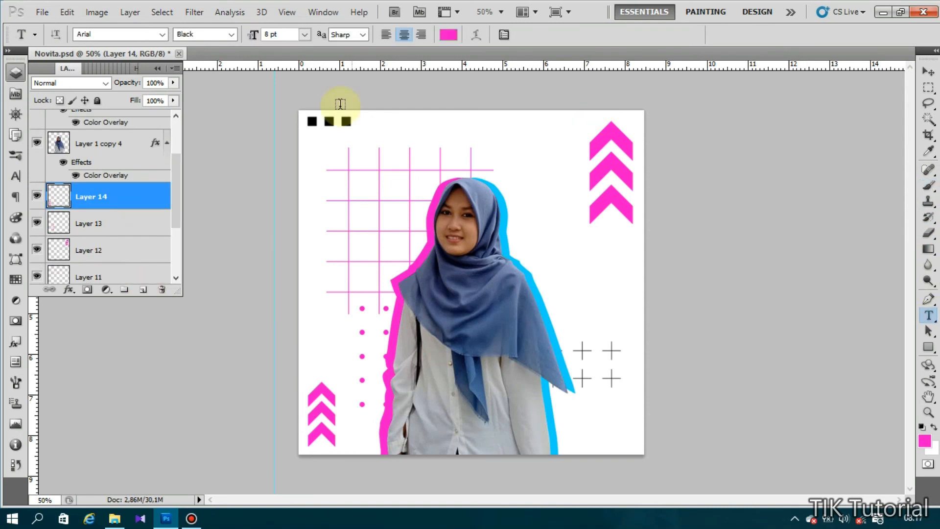
click(361, 121)
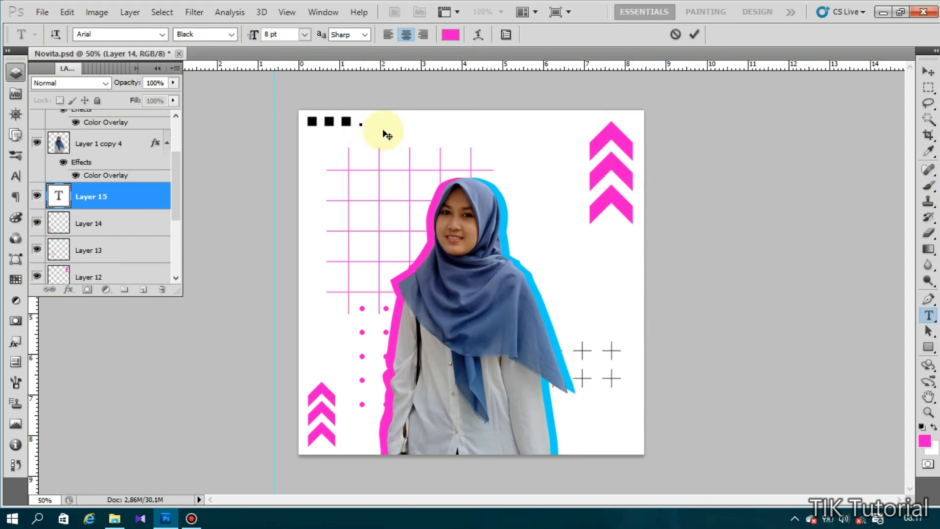
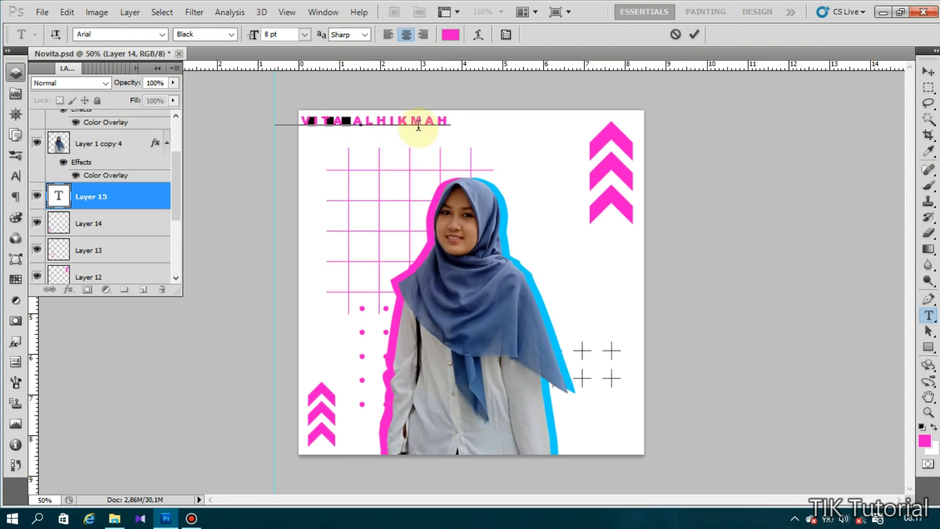
drag(419, 125, 562, 387)
click(128, 197)
drag(127, 198, 116, 128)
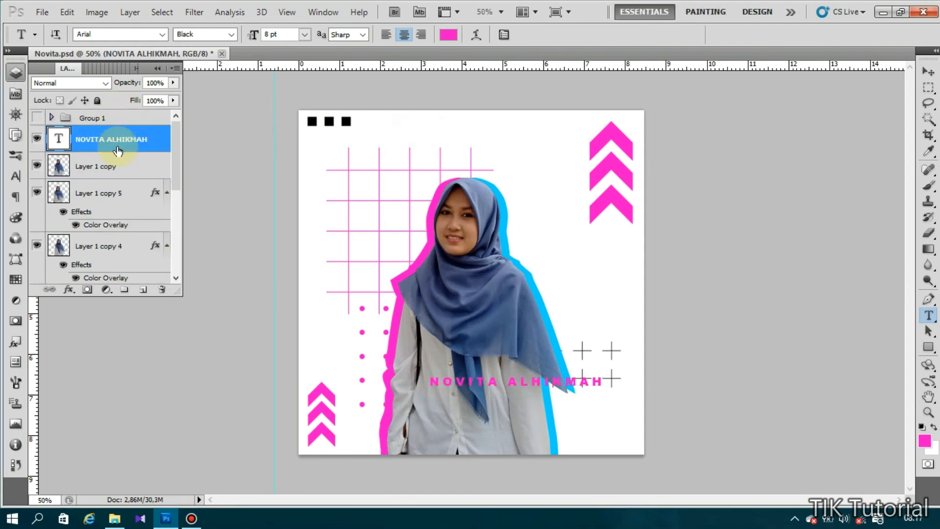
- Set the caption to 14 pt with letter tracking of -120
click(539, 380)
key(ctrl+a)
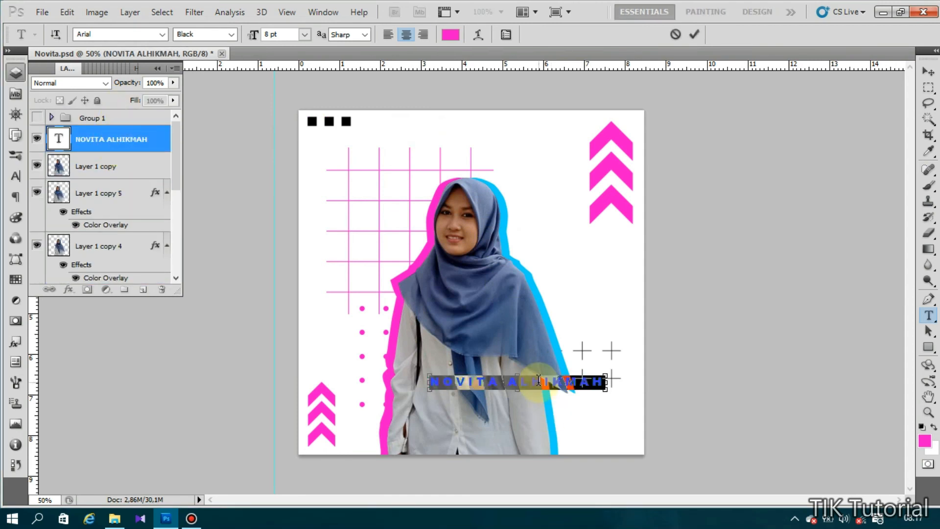
click(305, 34)
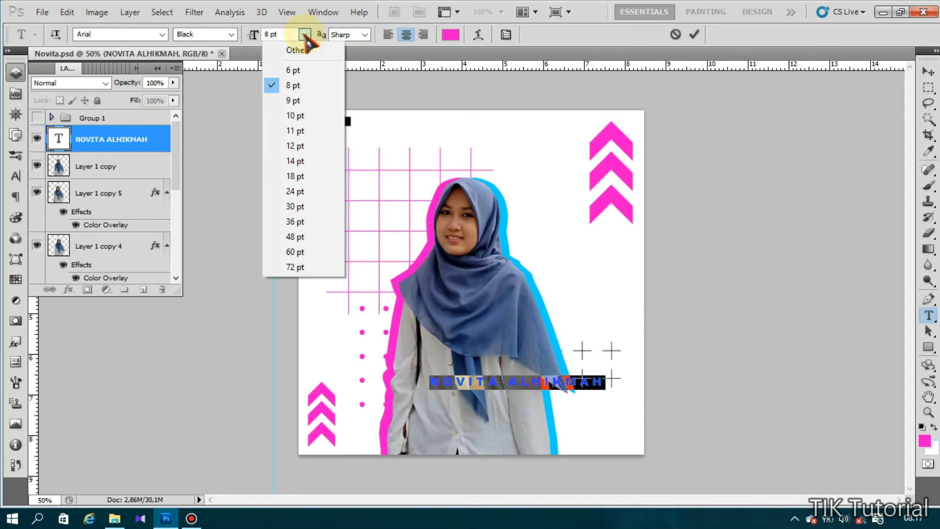
click(301, 161)
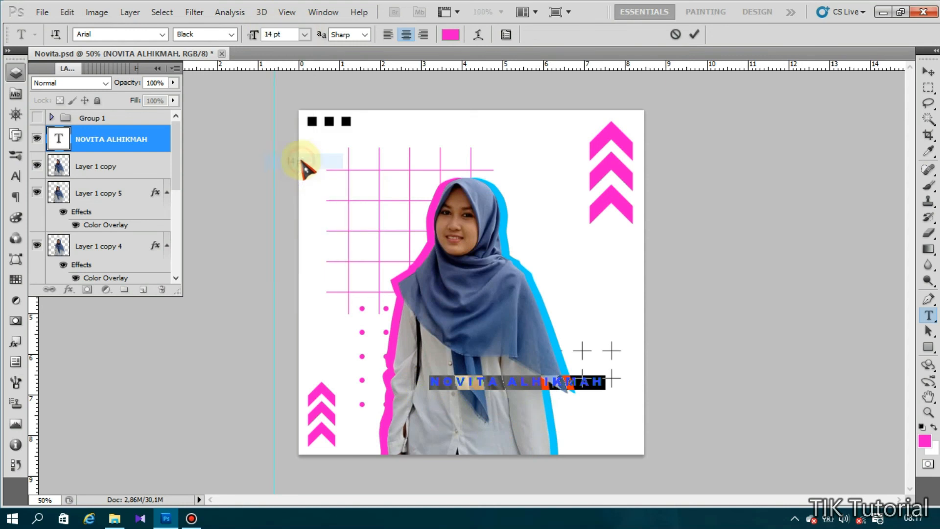
click(505, 34)
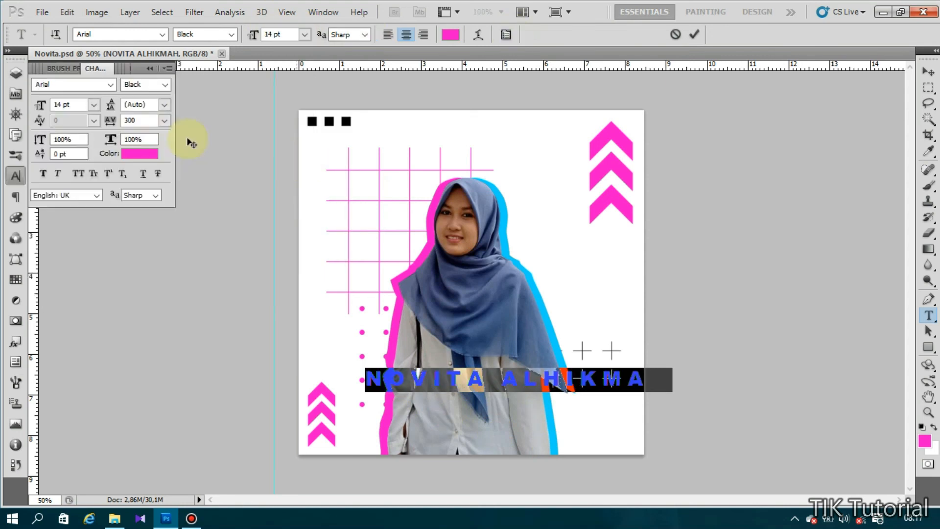
click(164, 120)
click(158, 233)
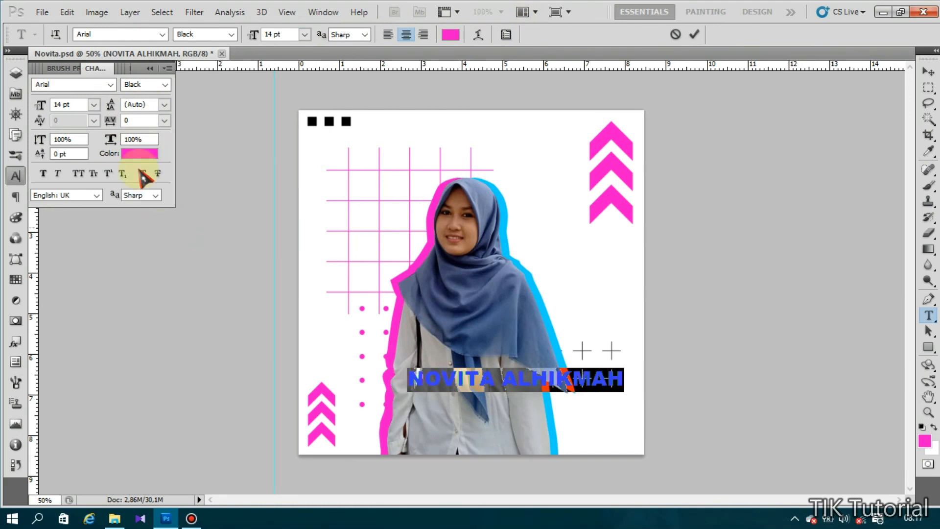
double_click(143, 119)
text(-20)
key(shift+Down)
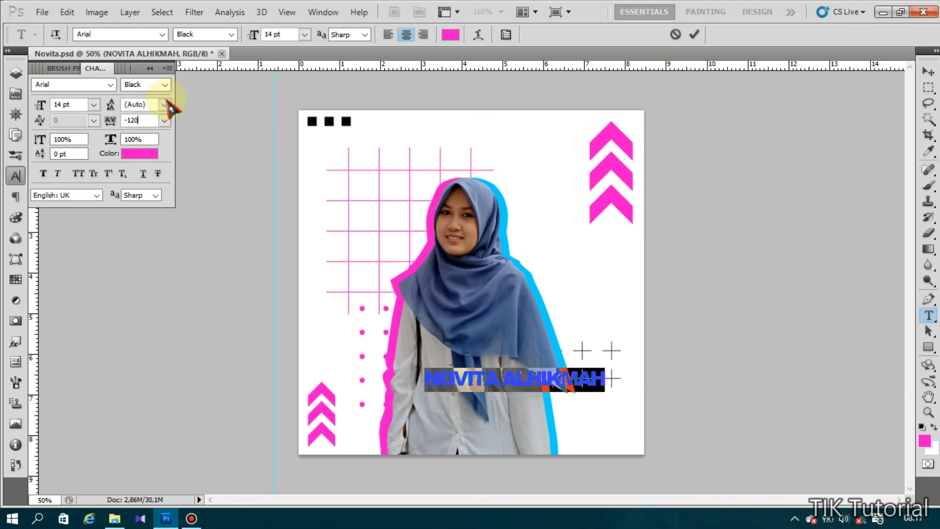
- Shift the caption down toward the poster's lower-right corner
click(929, 72)
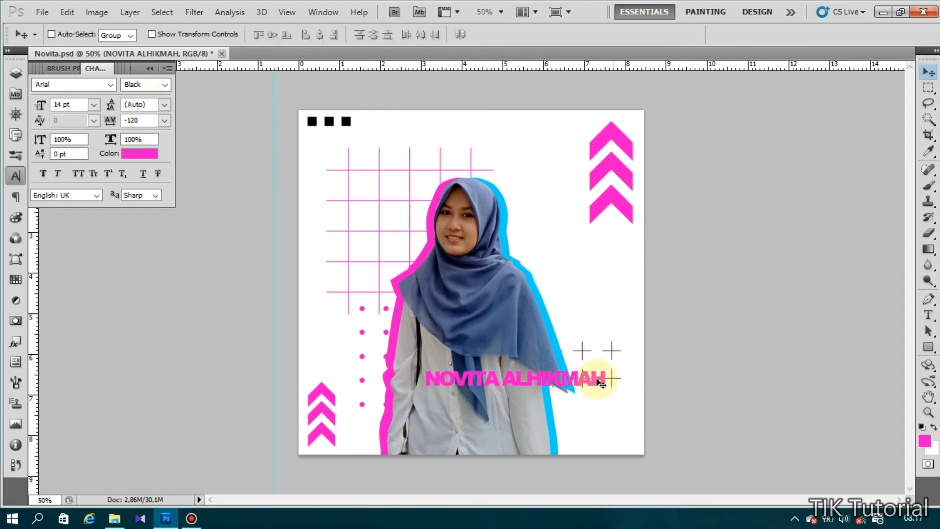
drag(545, 379, 562, 400)
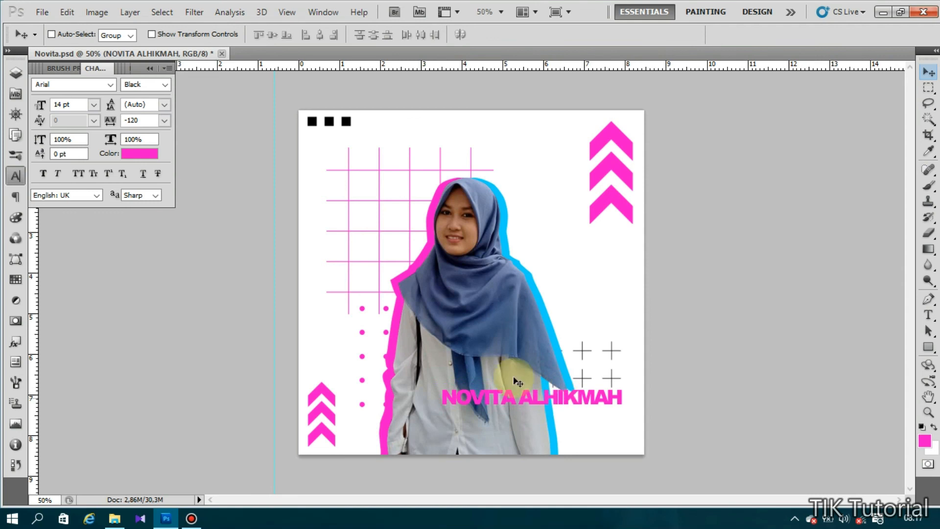
click(16, 73)
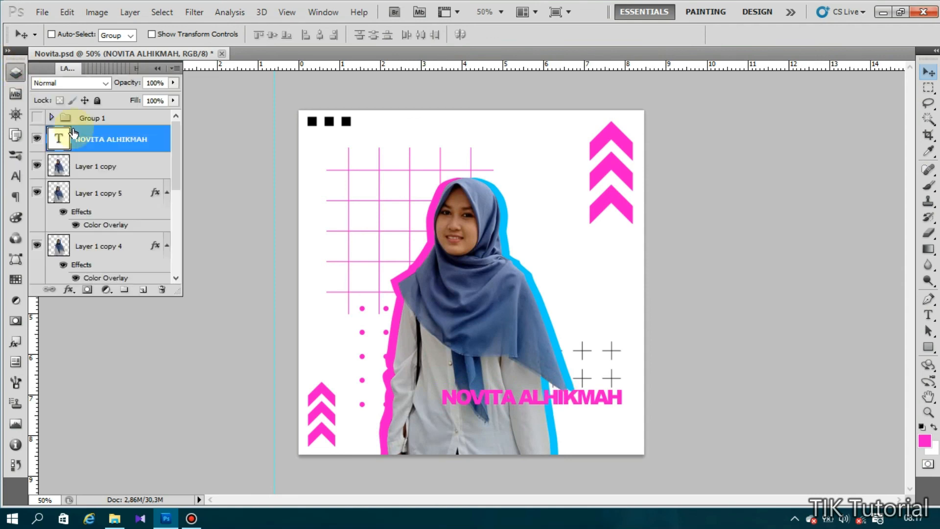
right_click(155, 139)
click(205, 152)
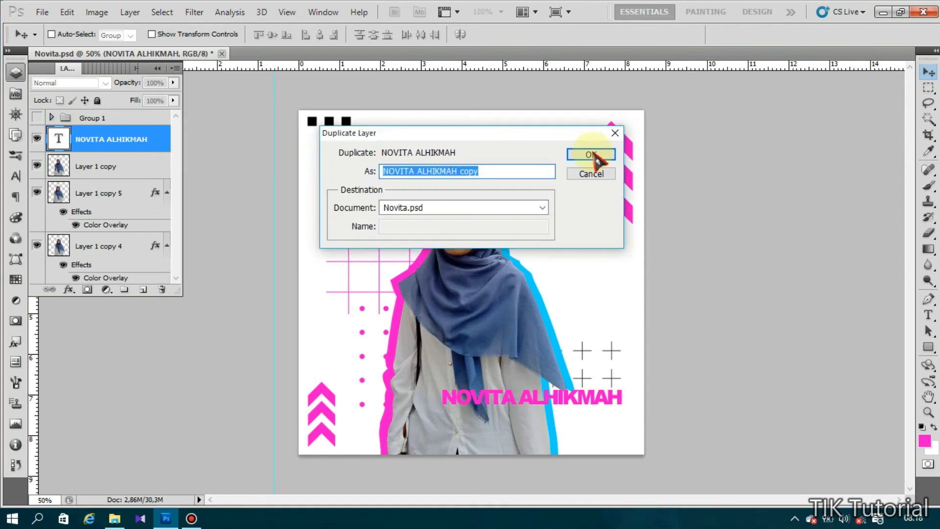
click(594, 154)
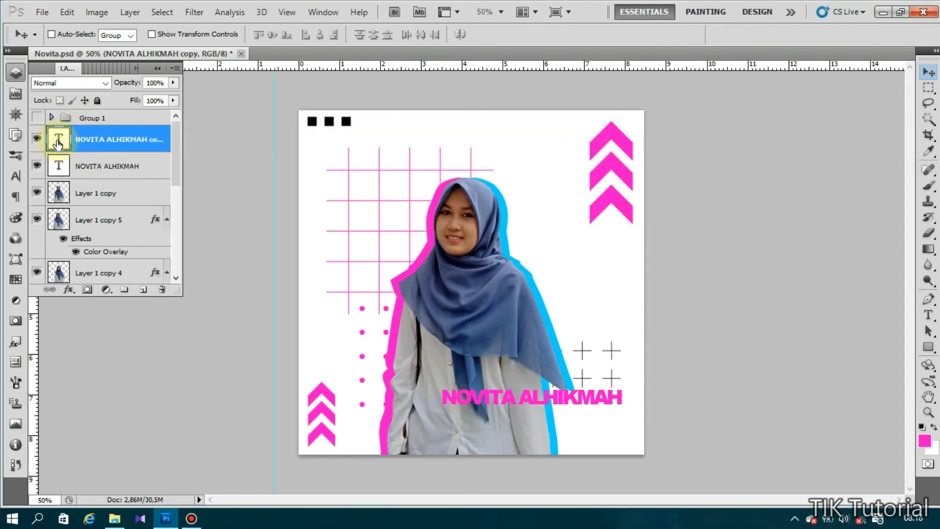
drag(519, 400, 521, 418)
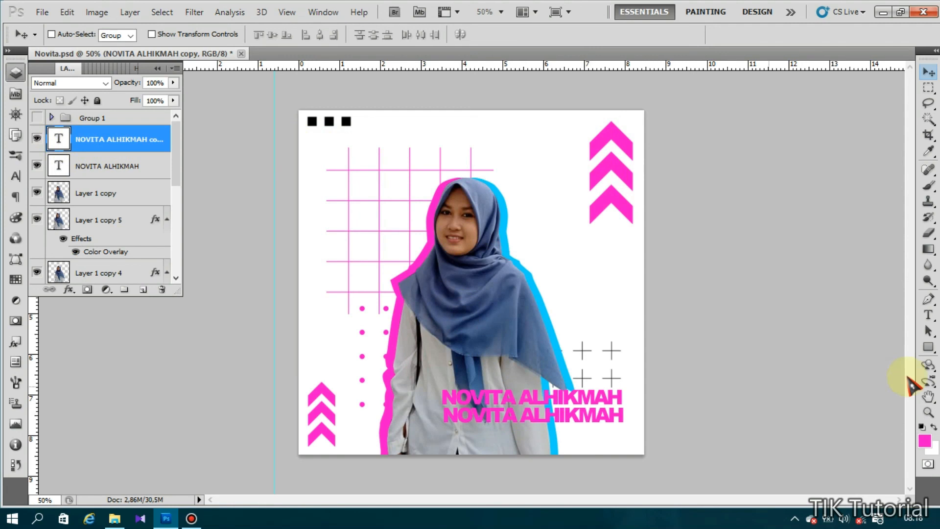
click(929, 315)
click(569, 418)
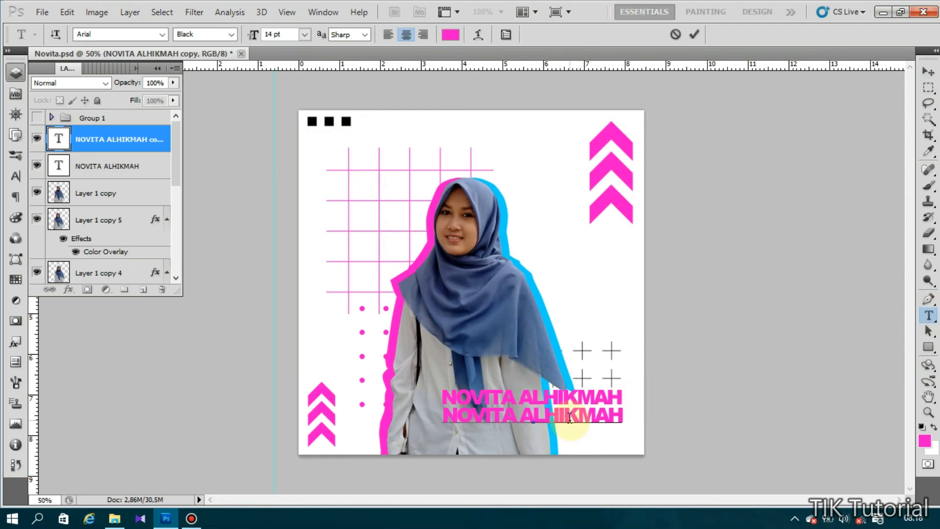
drag(623, 416, 443, 406)
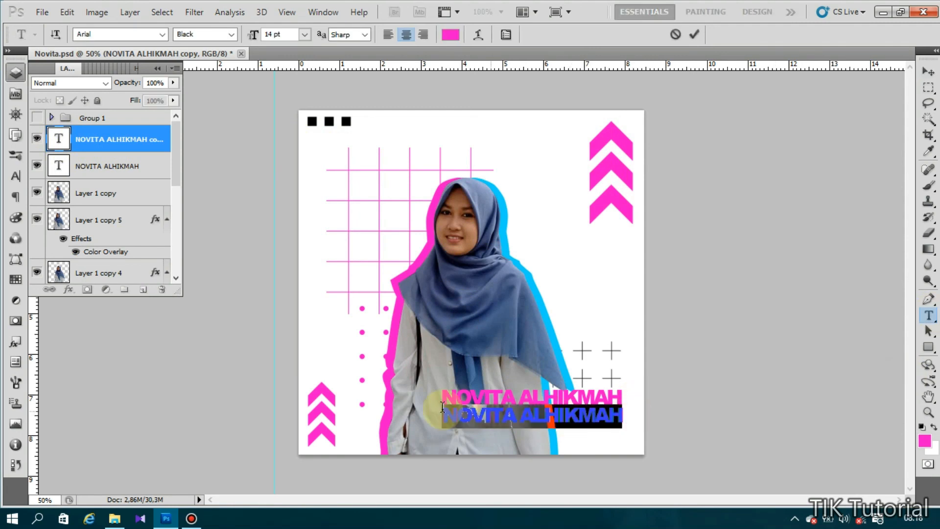
text(IAIN)
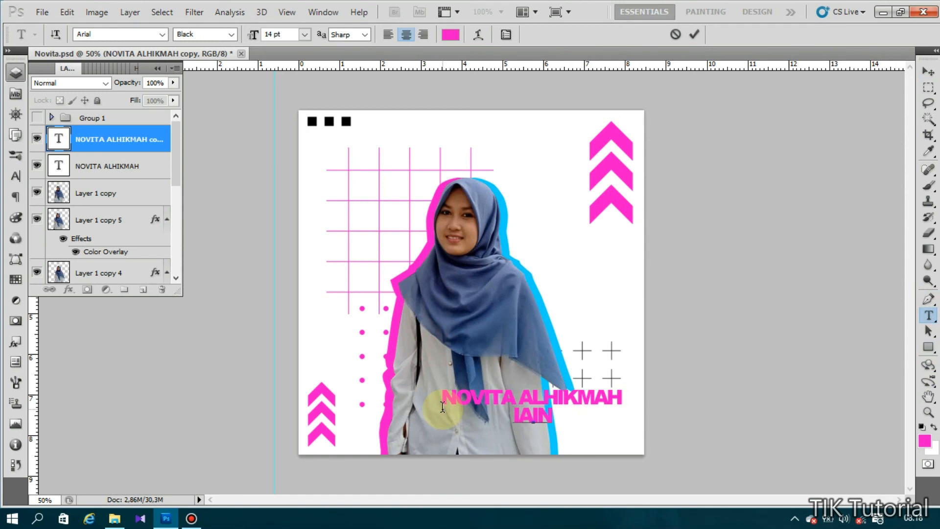
text( SALATIGA)
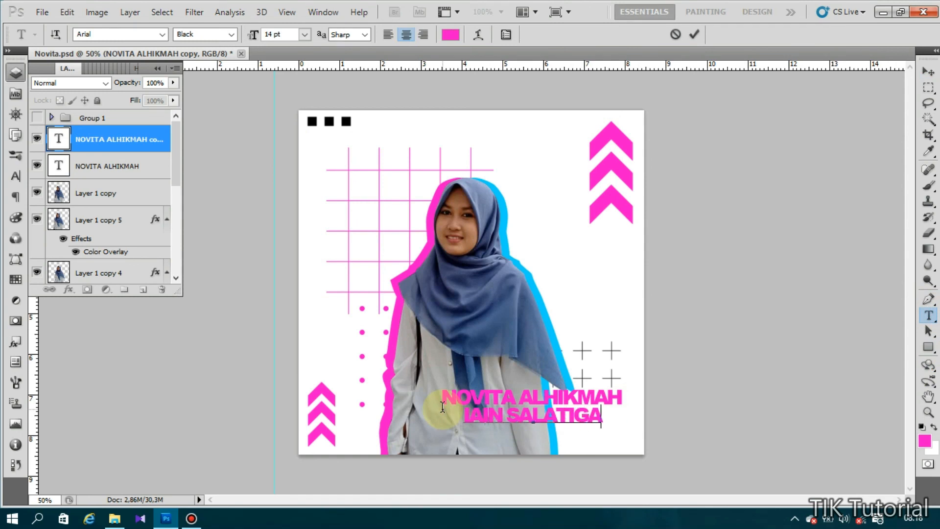
- Set the IAIN SALATIGA line to 8 pt with tracking 60, align it under the name, and commit
drag(609, 414, 455, 414)
click(305, 34)
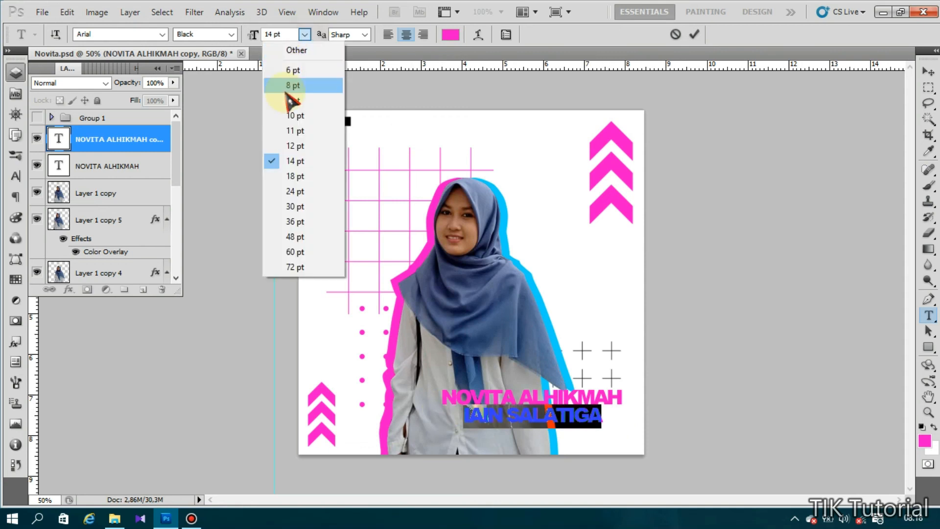
click(288, 86)
drag(542, 419, 592, 422)
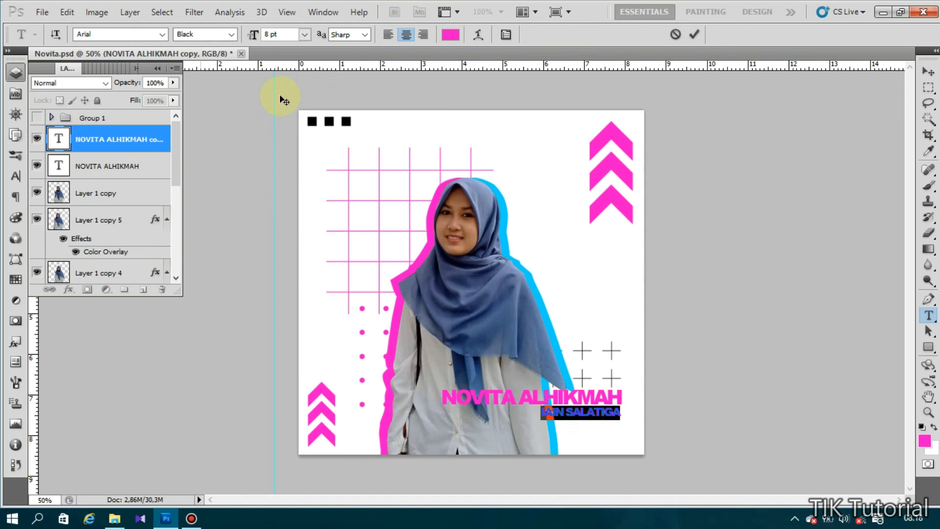
click(507, 35)
click(156, 120)
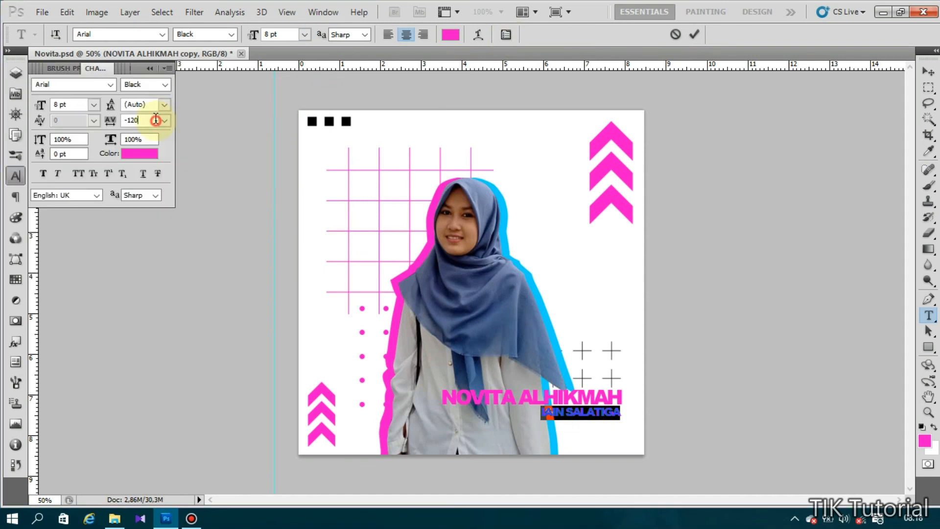
scroll(156, 119, up, 4)
scroll(155, 119, up, 12)
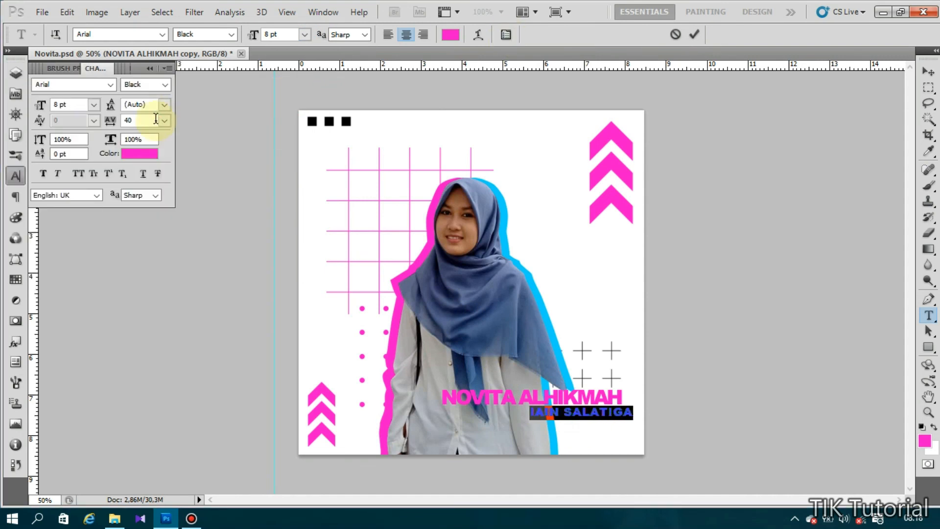
scroll(156, 119, up, 2)
drag(601, 441, 586, 437)
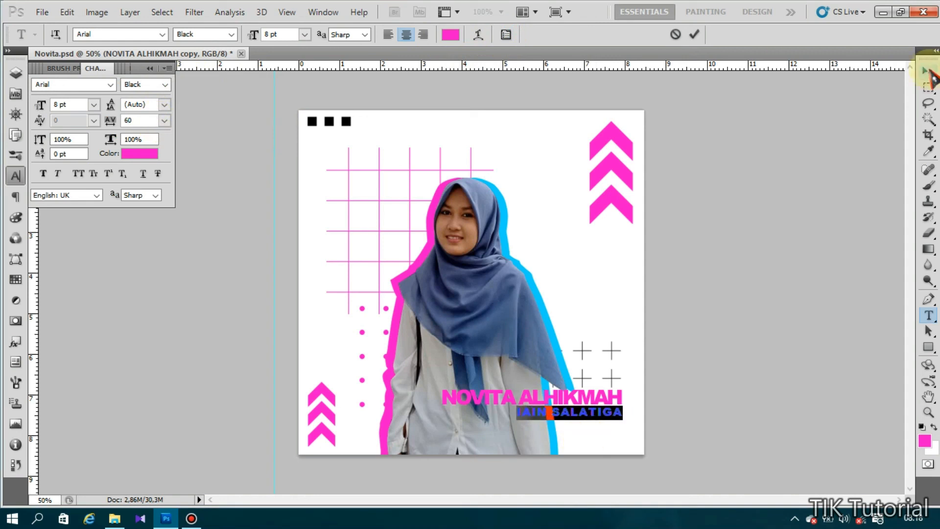
click(929, 72)
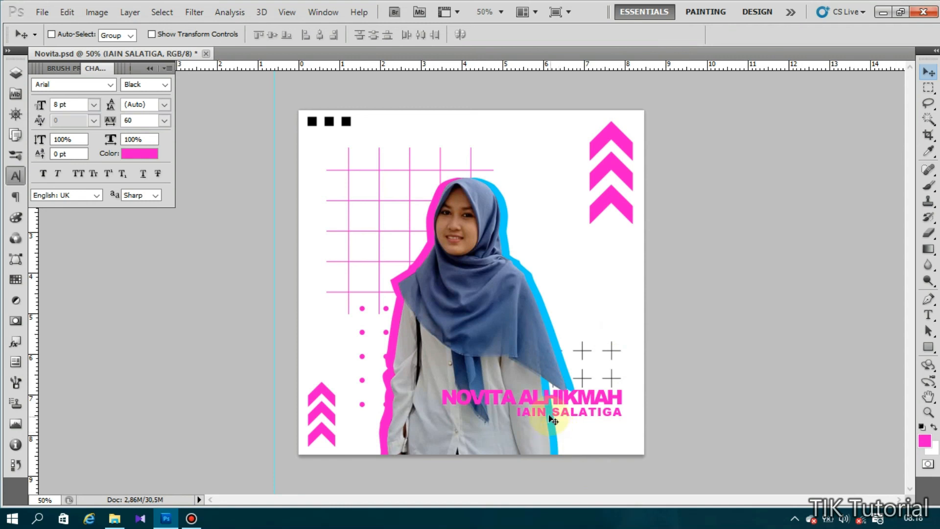
- Duplicate the IAIN SALATIGA layer and move the copy up beside the three black squares
right_click(556, 421)
click(556, 422)
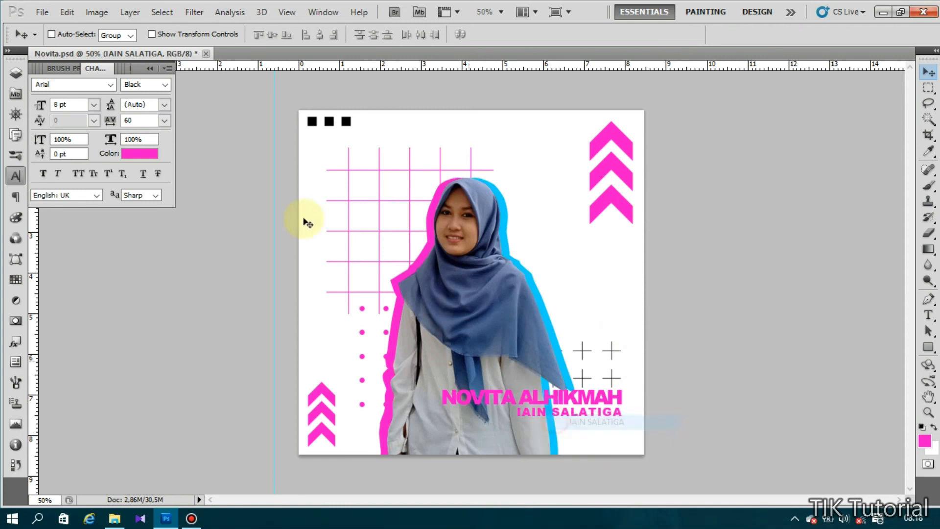
click(16, 72)
right_click(137, 139)
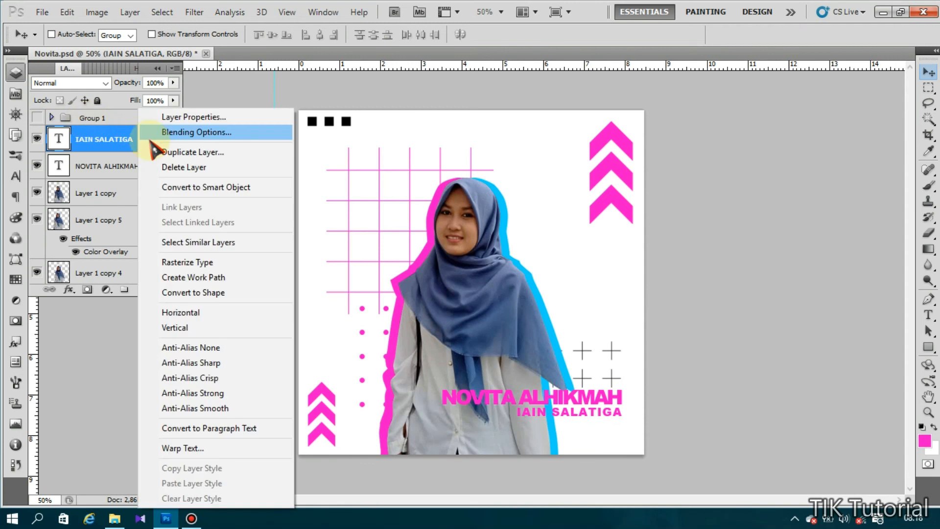
click(157, 153)
click(595, 160)
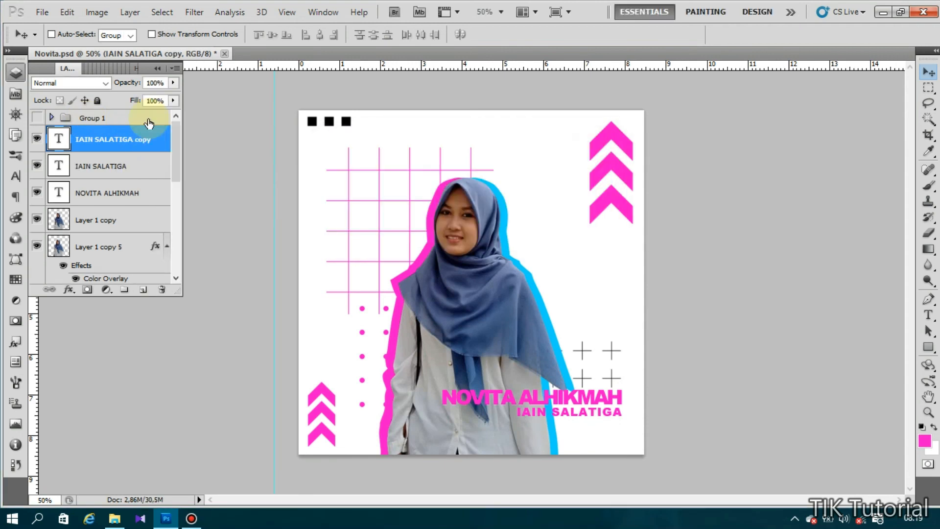
drag(521, 408, 383, 135)
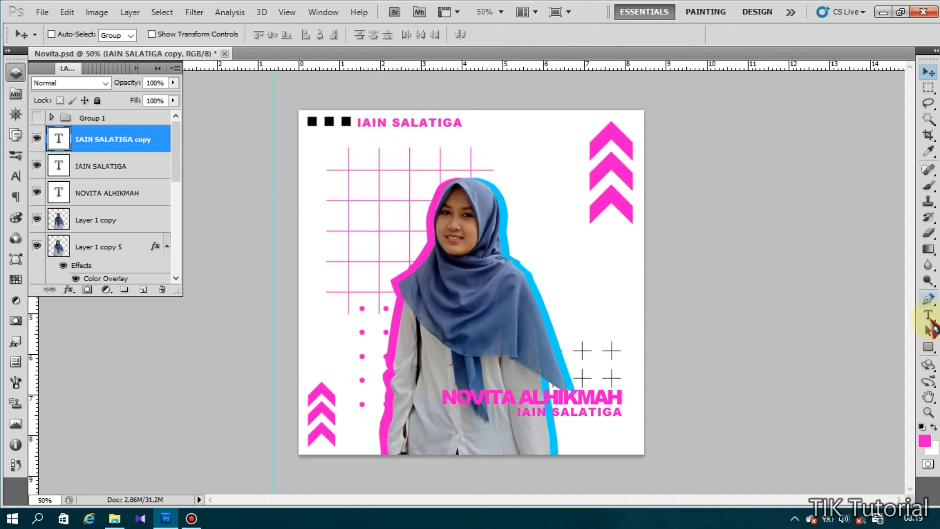
- Retype the copied caption as PRODI PGMI with tracking 175 and commit it
click(929, 315)
click(458, 123)
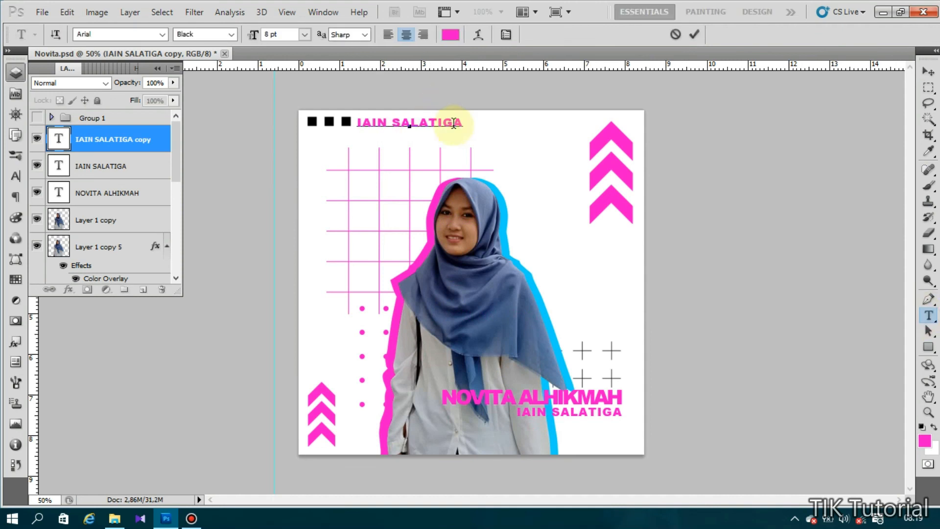
drag(464, 123, 346, 127)
text(PRO)
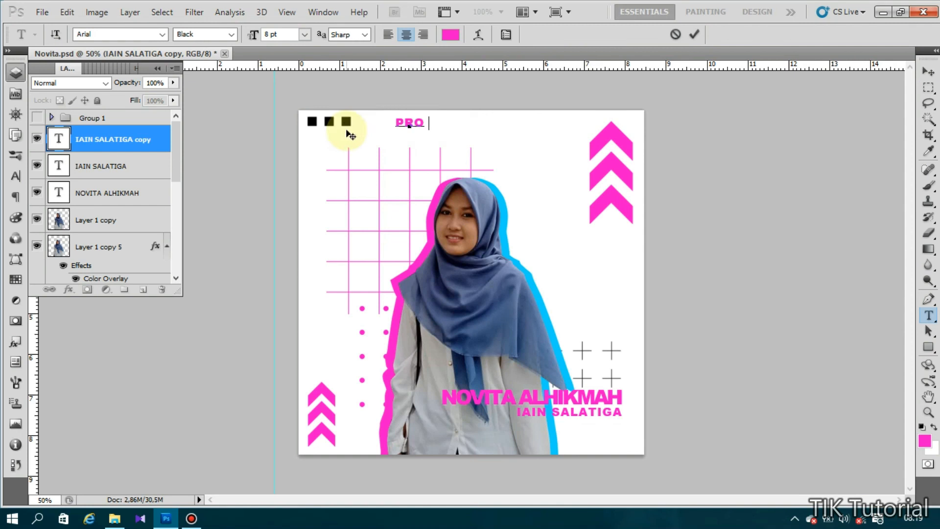
text(DI PGMI)
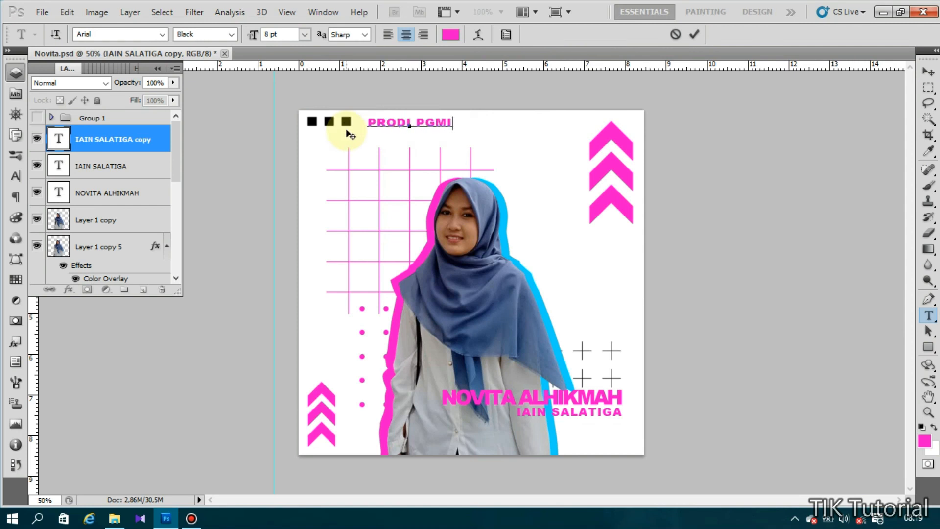
drag(455, 122, 364, 122)
click(506, 34)
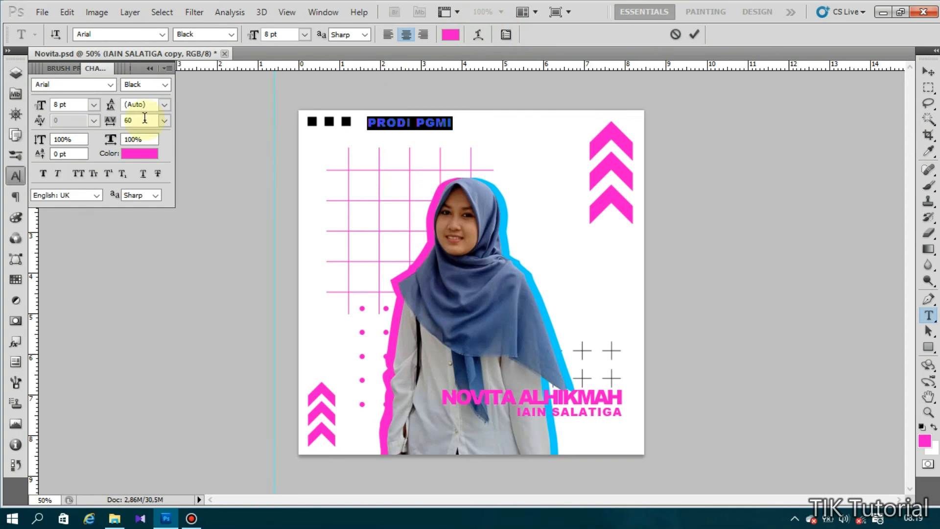
click(165, 120)
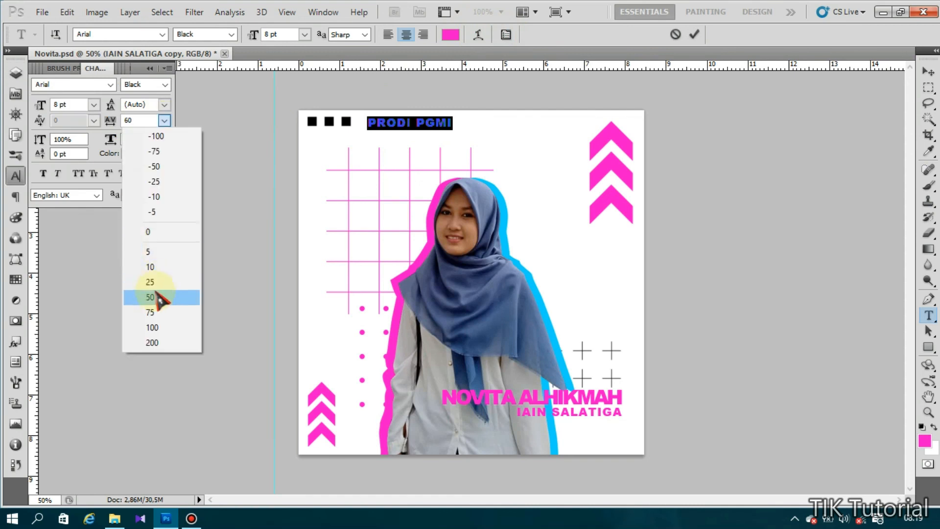
click(155, 313)
double_click(138, 120)
text(175)
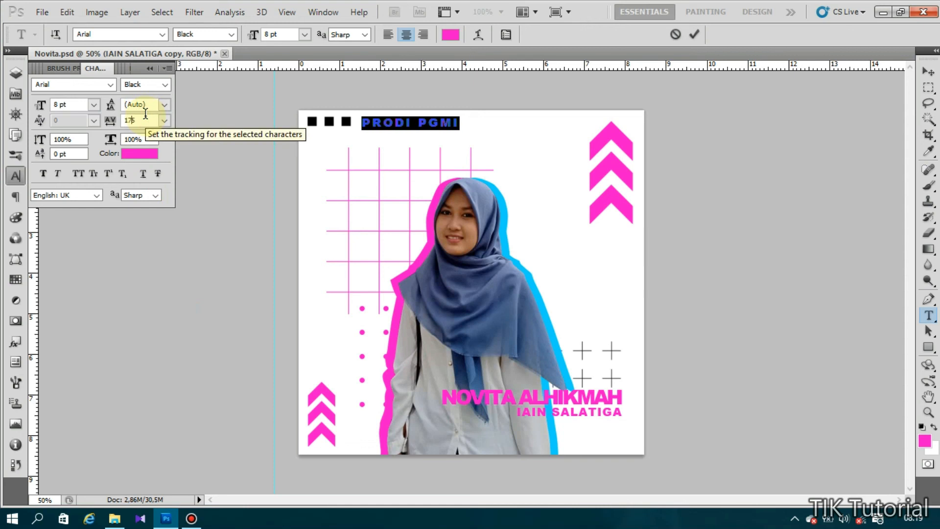
click(928, 72)
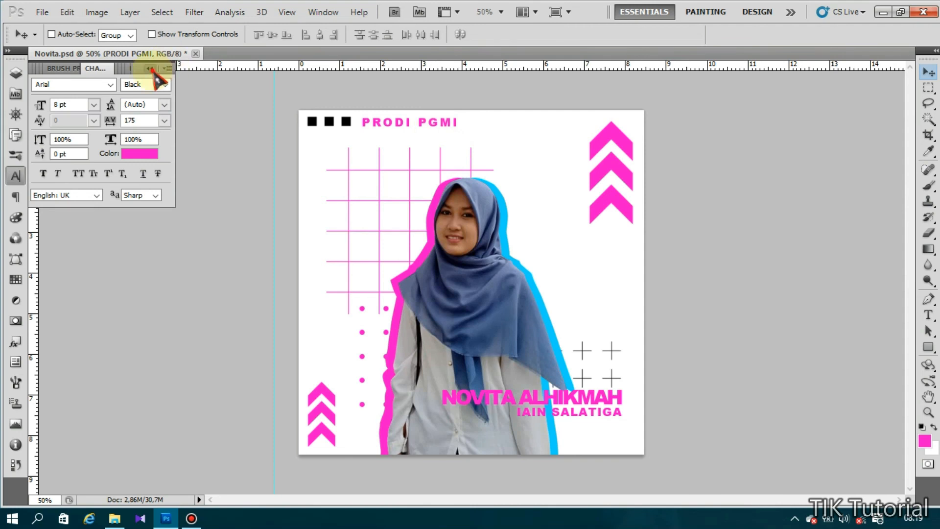
click(15, 73)
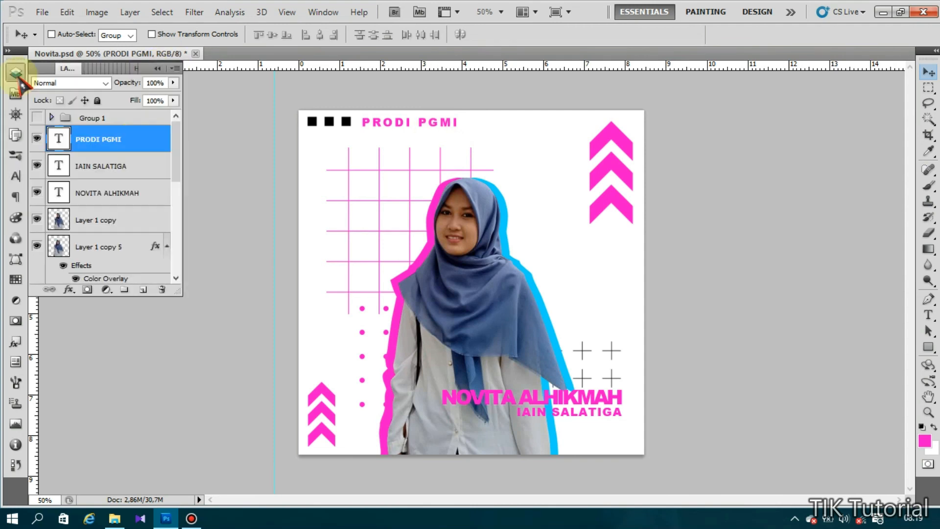
- Duplicate the PRODI PGMI layer and move the copy down beside the woman's head
right_click(136, 140)
click(164, 154)
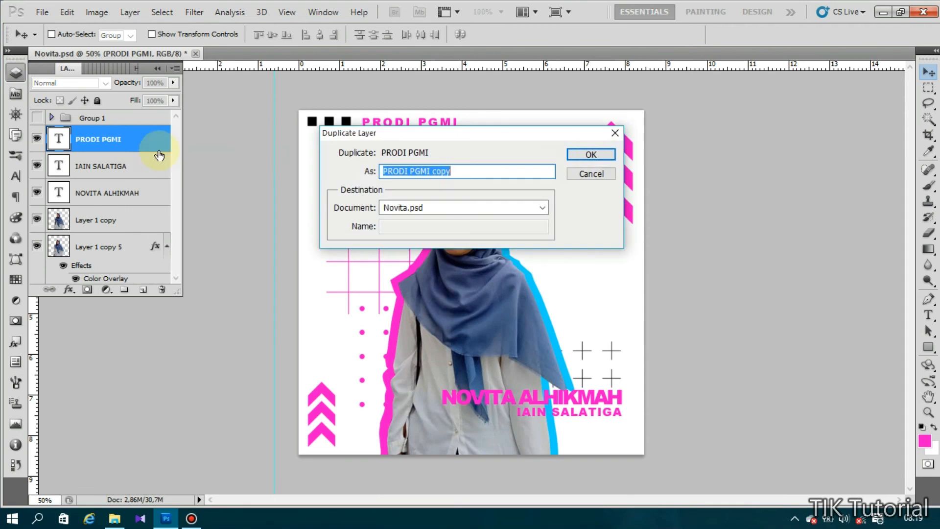
click(598, 153)
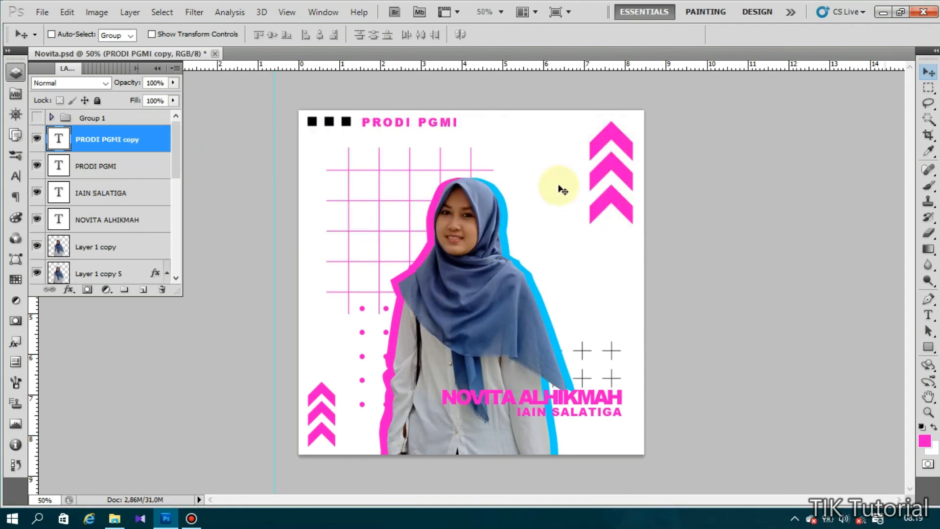
drag(430, 125, 599, 266)
- Retype the copy as IAIN SALATIGA and drag its layer lower in the stack
click(929, 314)
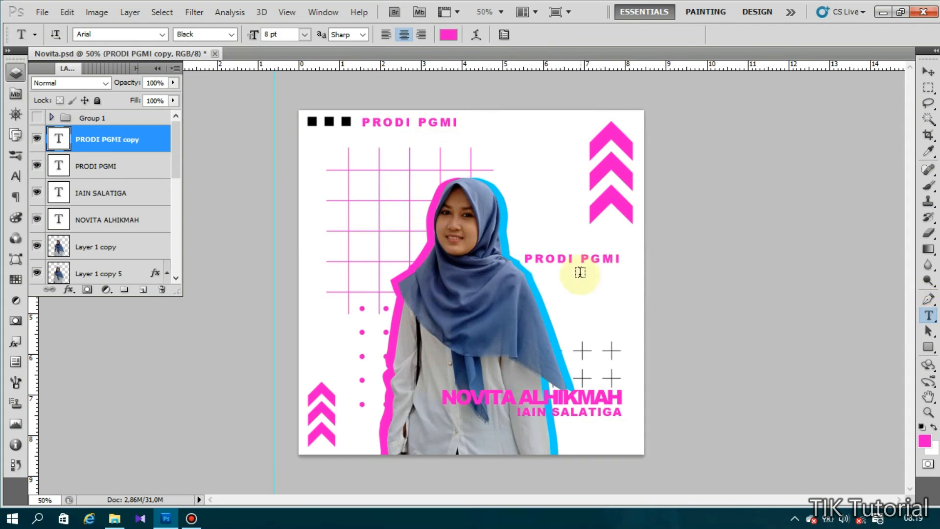
click(572, 261)
drag(631, 258, 519, 262)
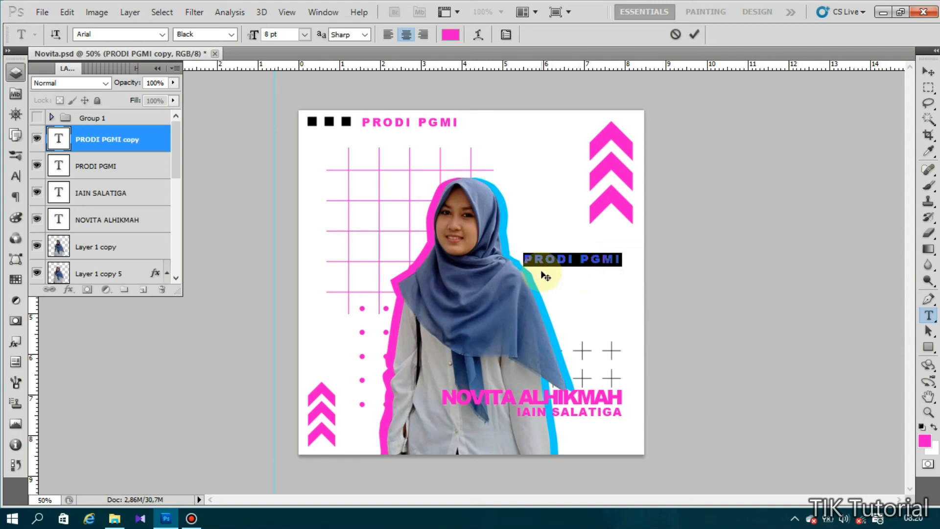
text(IAIN)
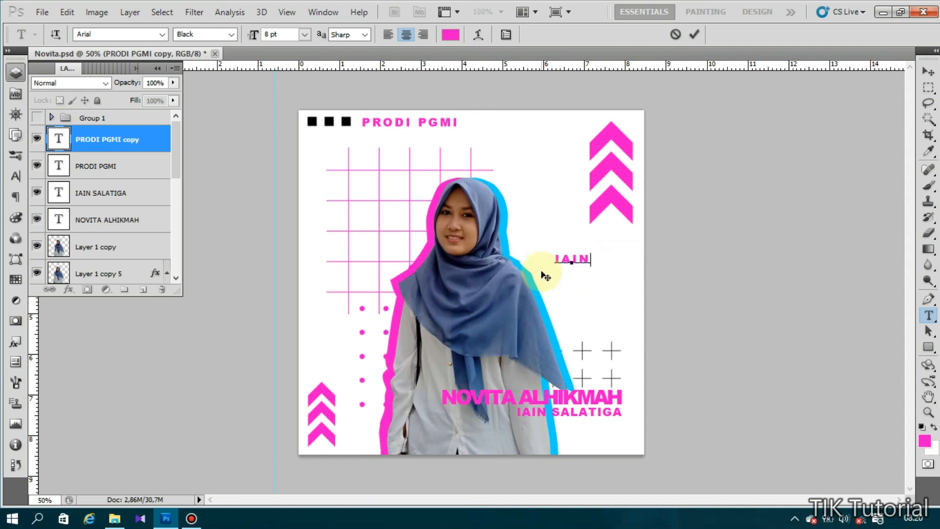
text( SALATIGA)
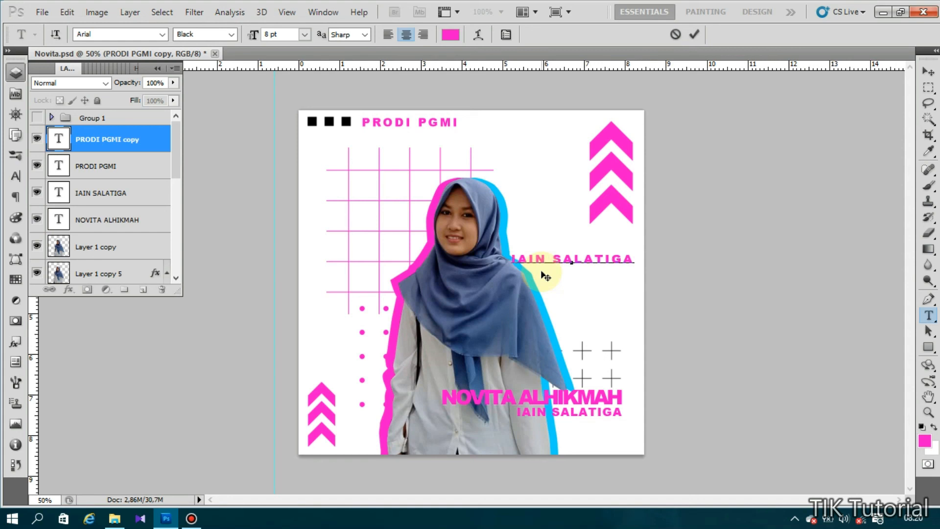
key(ctrl+a)
drag(93, 139, 105, 236)
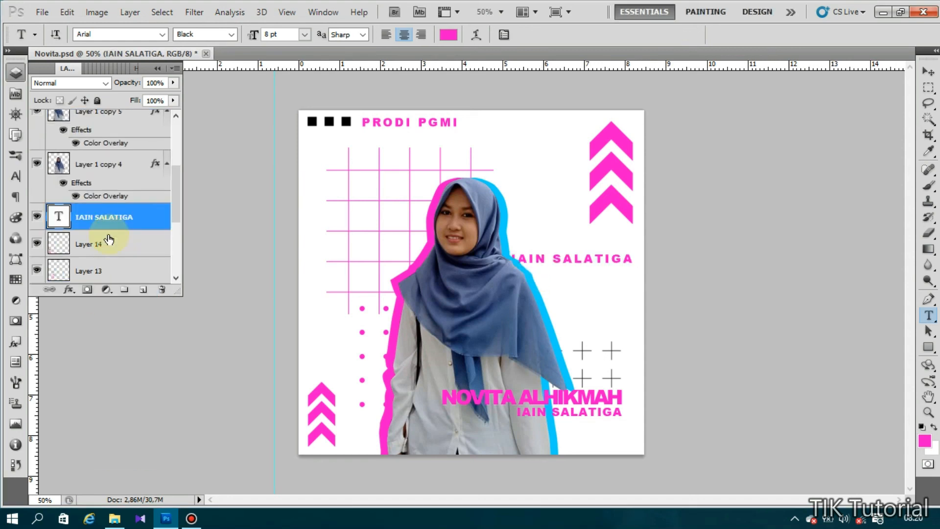
- Enlarge the IAIN SALATIGA text to 72 pt and move it across the poster
click(512, 250)
drag(676, 263, 432, 253)
click(304, 34)
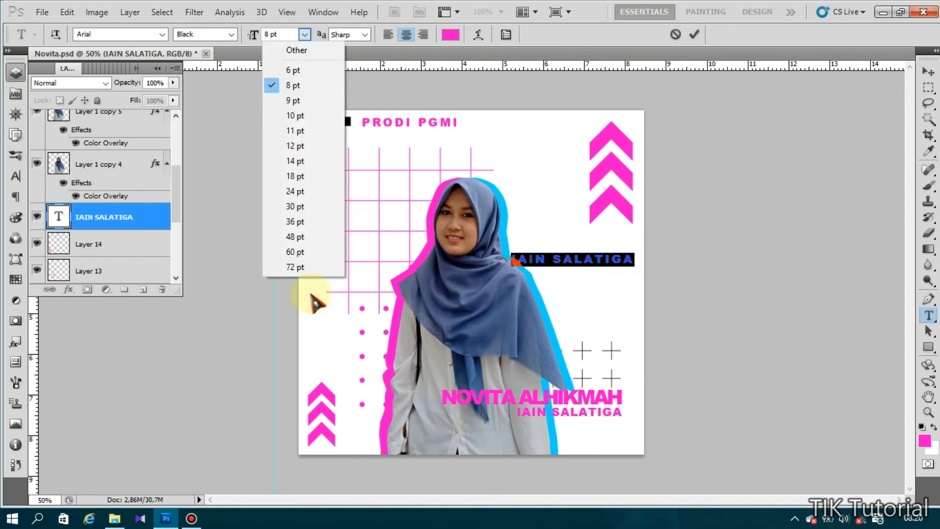
click(292, 268)
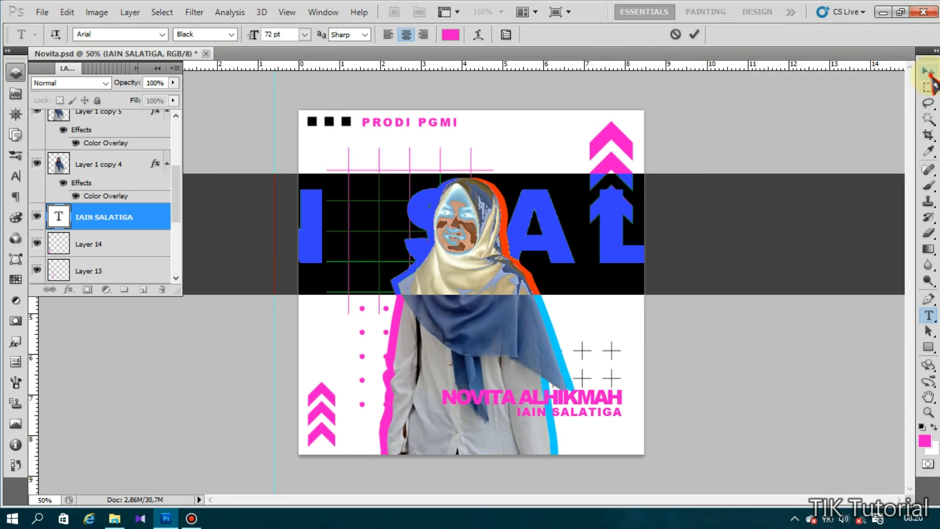
click(929, 72)
drag(546, 252, 637, 278)
drag(550, 269, 620, 268)
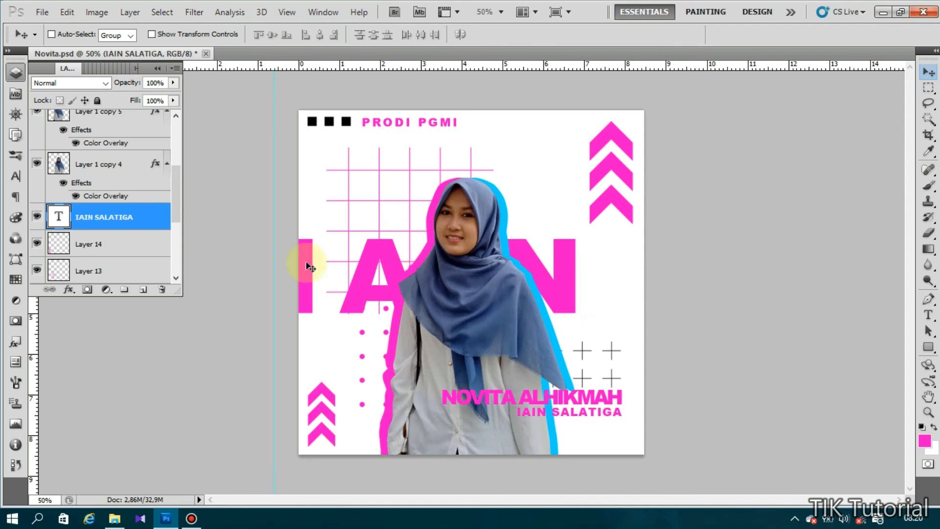
- Try several Franklin Gothic fonts on the big text, settling on Franklin Gothic Demi
double_click(68, 222)
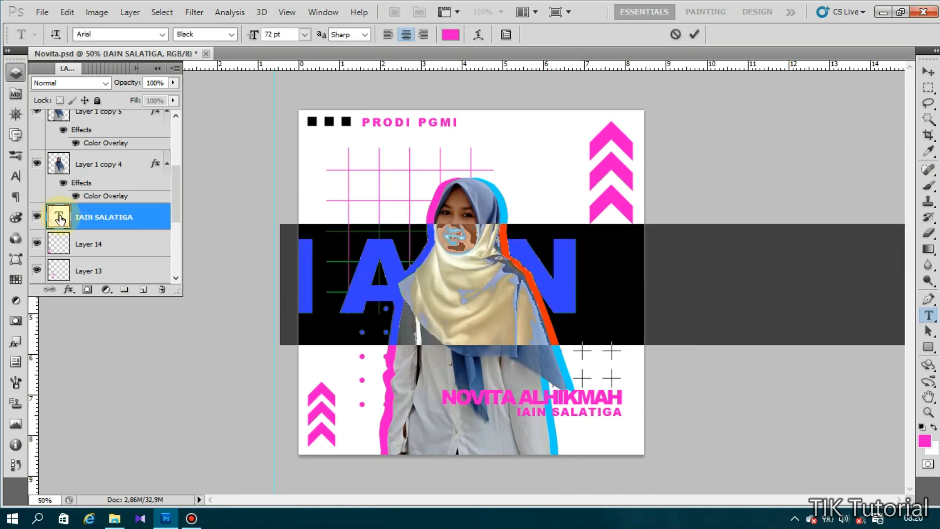
click(105, 34)
text(Fra)
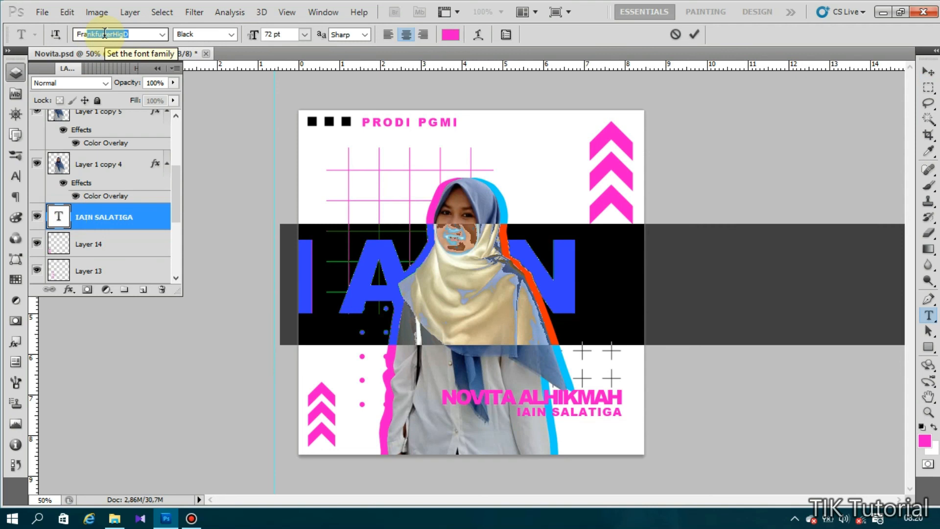
text(nklin Gothic Book)
key(Return)
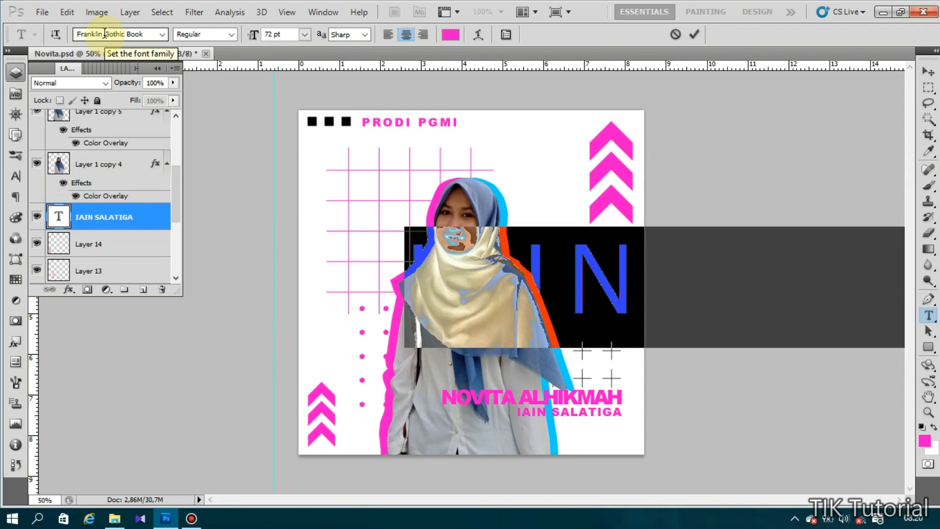
click(160, 35)
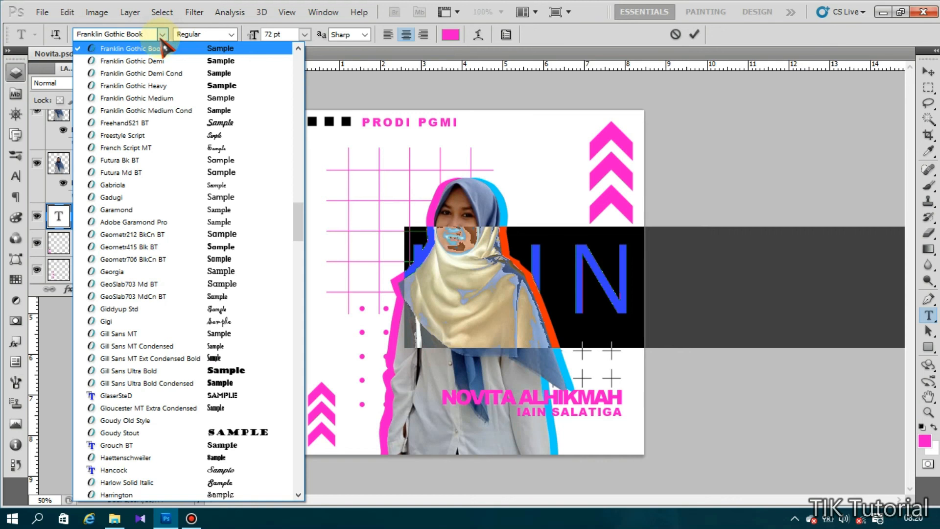
click(161, 112)
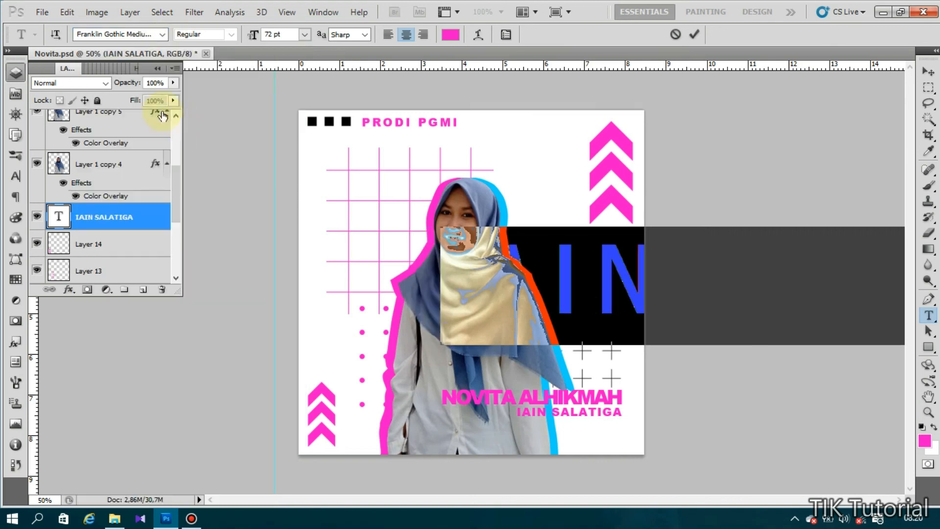
click(162, 35)
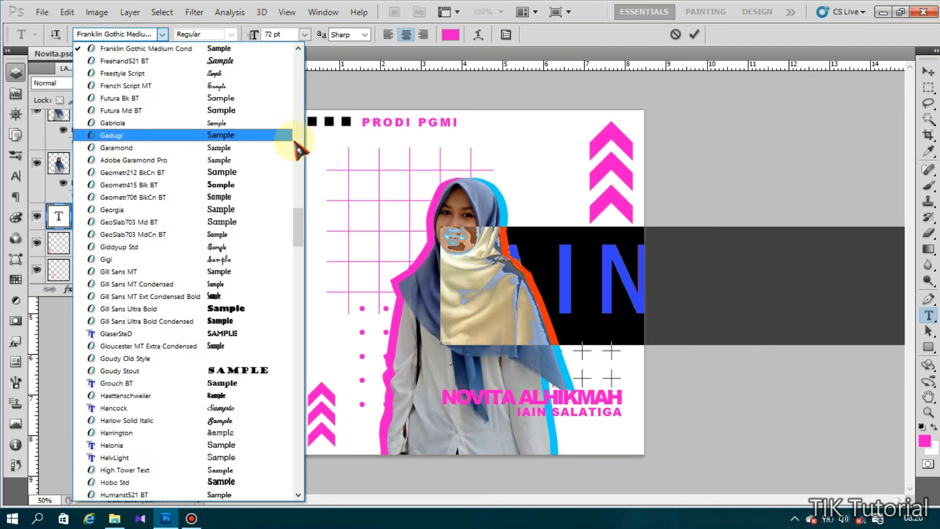
drag(300, 219, 299, 207)
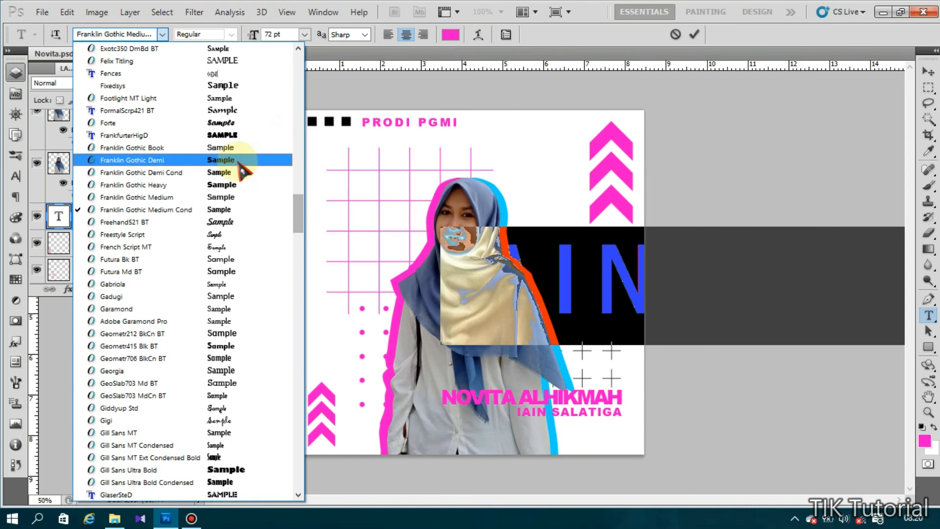
click(240, 198)
click(163, 33)
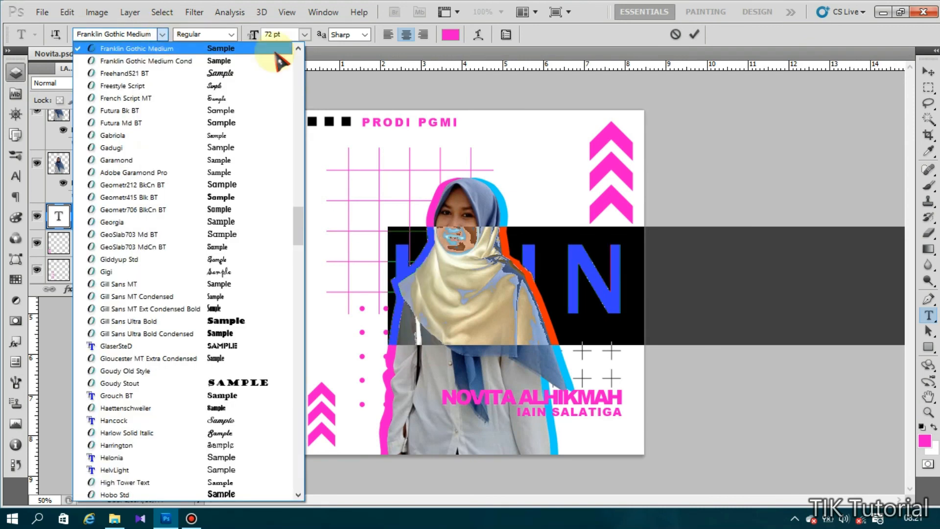
click(298, 49)
click(298, 48)
click(298, 69)
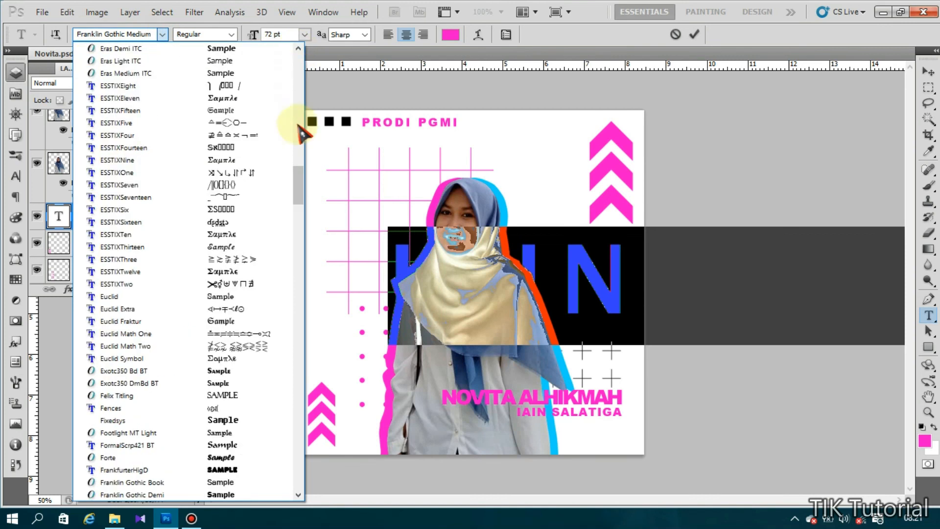
drag(299, 174, 300, 202)
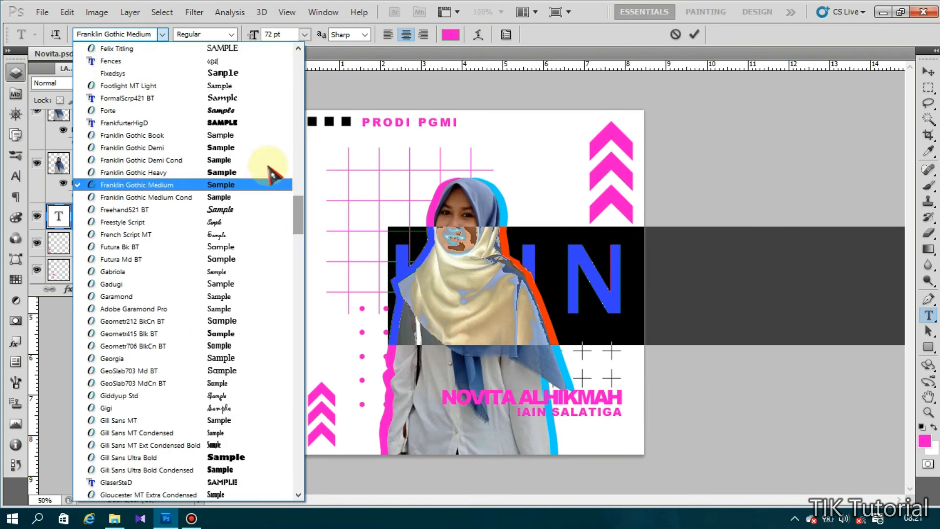
click(220, 153)
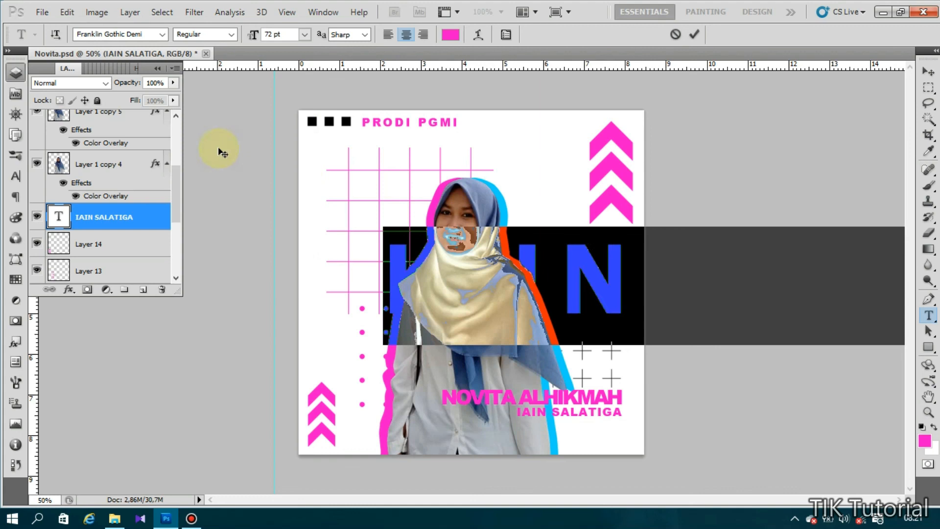
- Test an italic style, revert to regular, switch to Franklin Gothic Demi Cond, and shift the text left
click(655, 279)
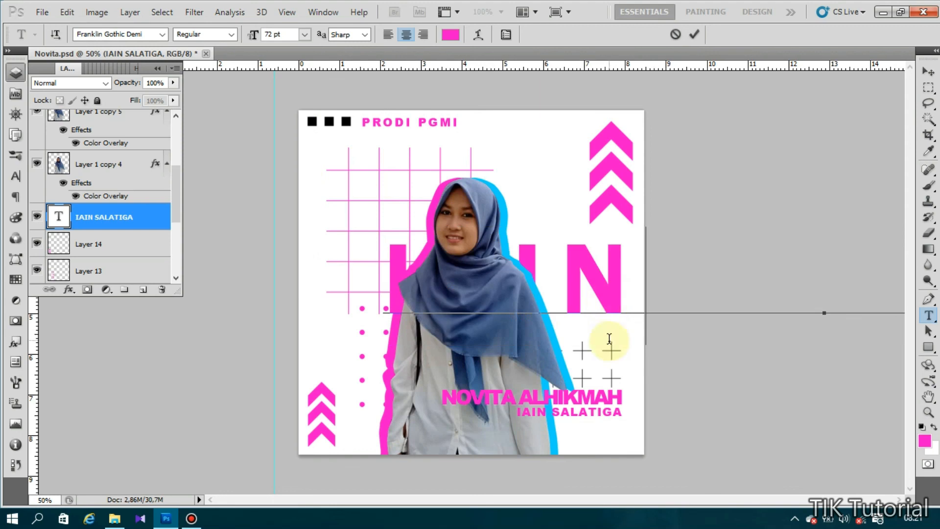
double_click(594, 296)
click(230, 34)
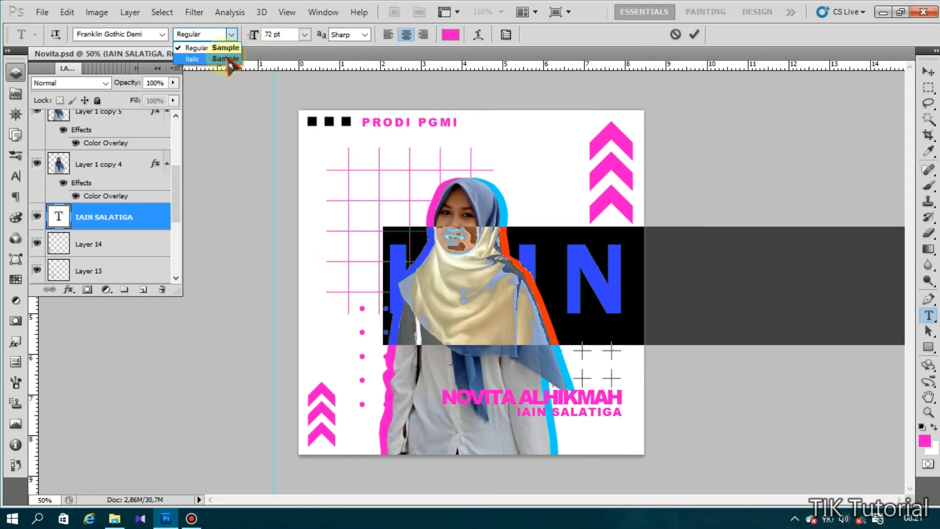
click(230, 63)
click(231, 35)
click(223, 46)
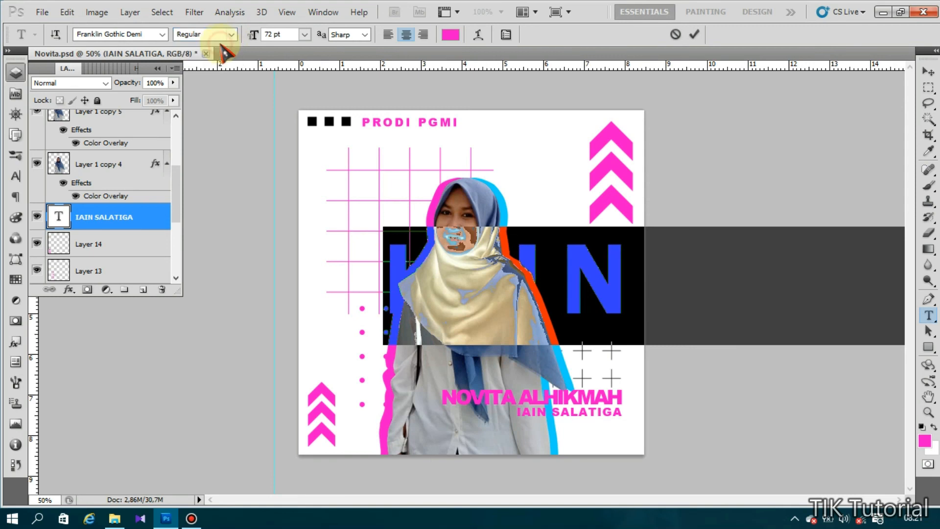
click(162, 35)
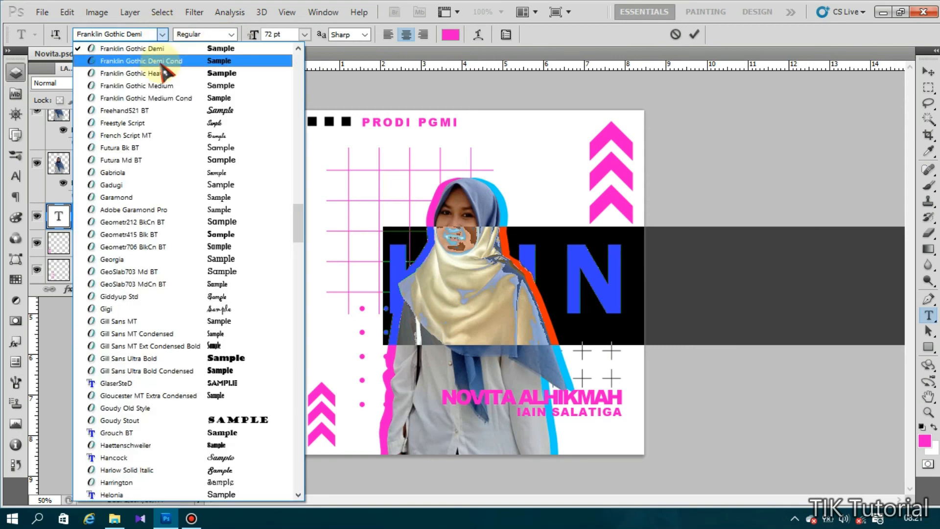
click(159, 62)
drag(613, 375, 489, 363)
- Change the big background text font to Arial Bold
click(137, 34)
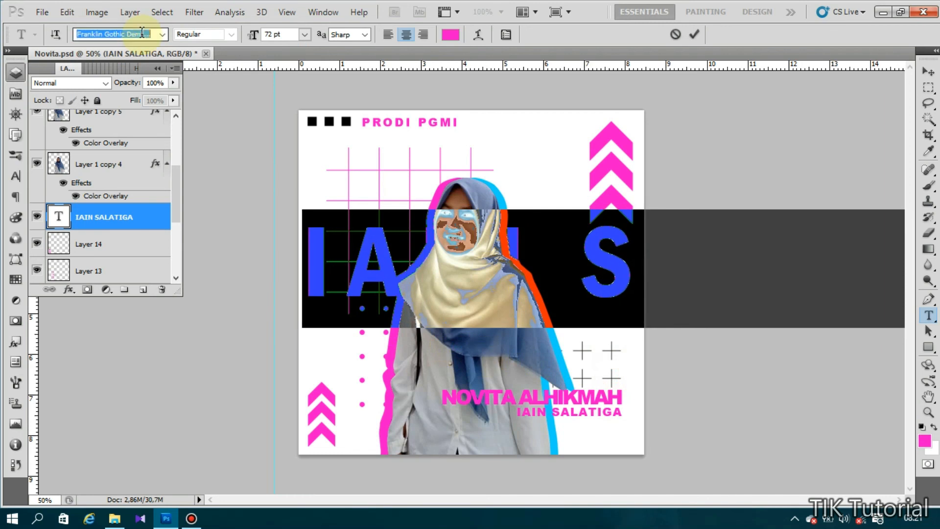
text(Arial)
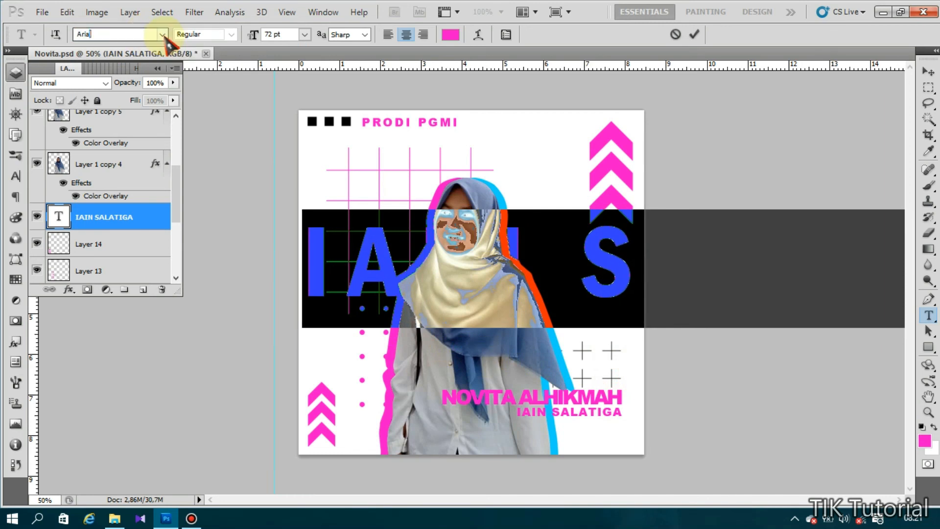
click(162, 34)
click(163, 62)
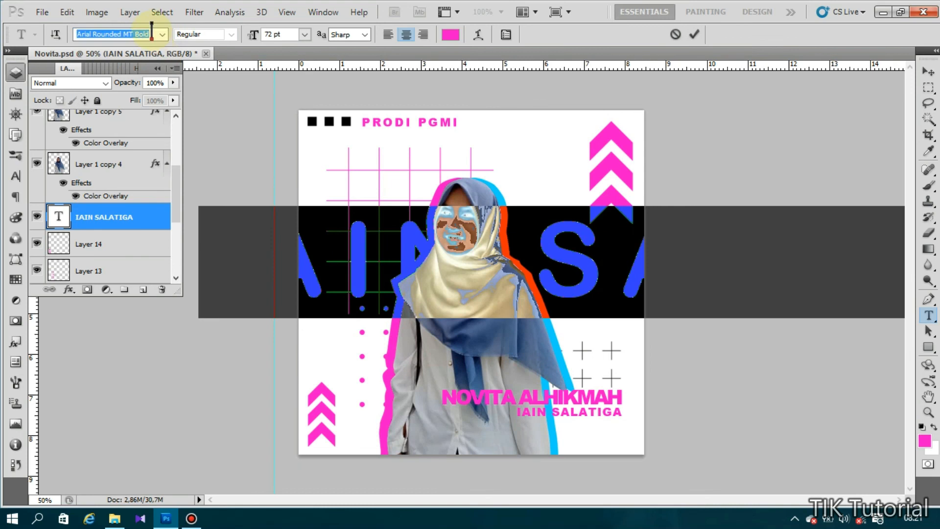
click(162, 34)
key(Up)
click(162, 34)
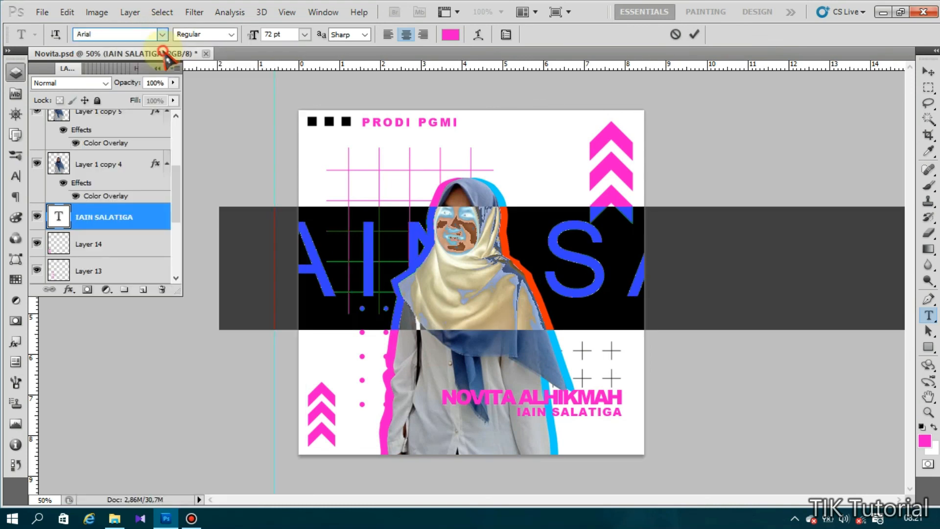
click(231, 34)
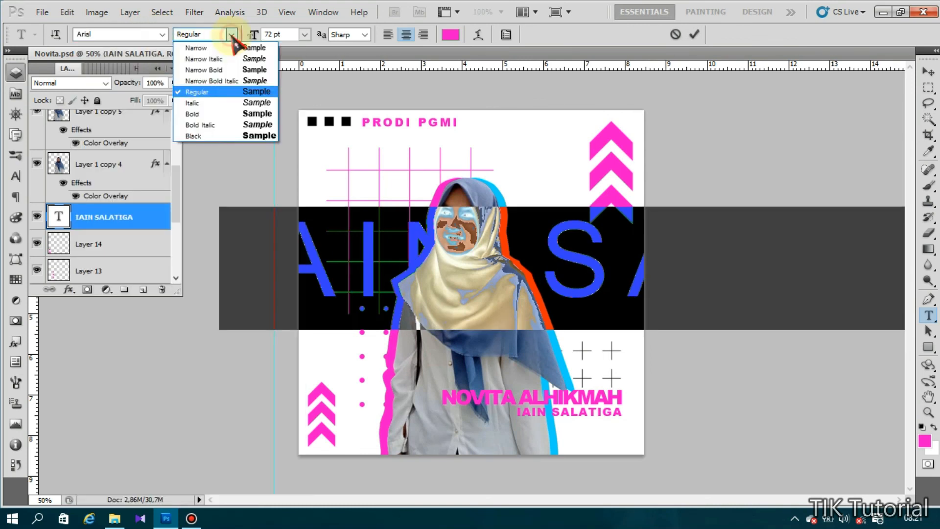
click(235, 113)
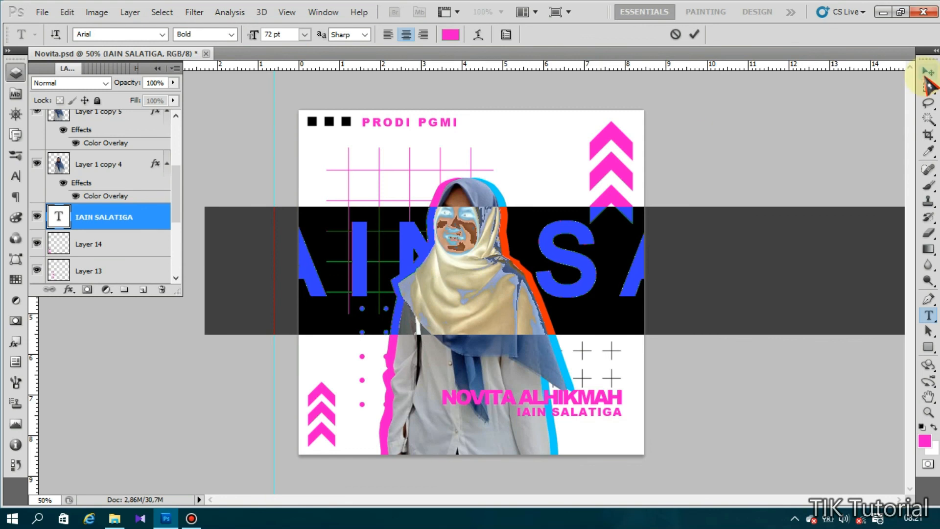
- Colour the big text pale grey (e9e8e9) and commit the changes
click(451, 34)
mouse_move(476, 236)
mouse_down()
mouse_move(431, 232)
mouse_move(435, 240)
mouse_move(436, 224)
mouse_up()
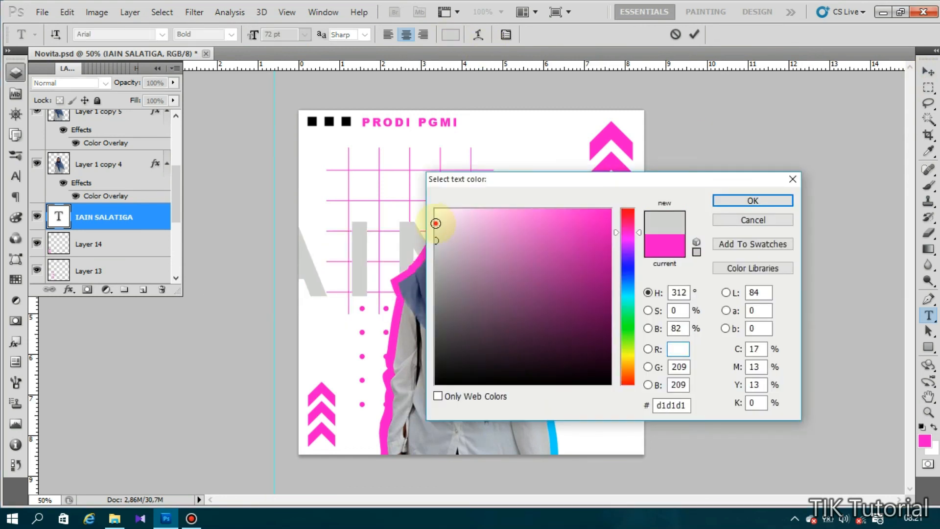
click(754, 200)
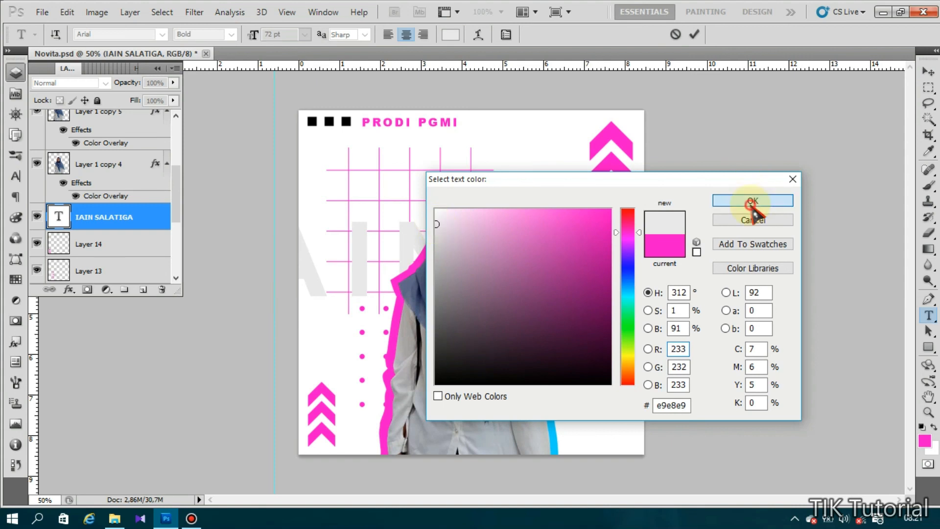
click(146, 222)
- Shift the grey text right and down, move its layer above Group 2, and open Run with Win+R
key(v)
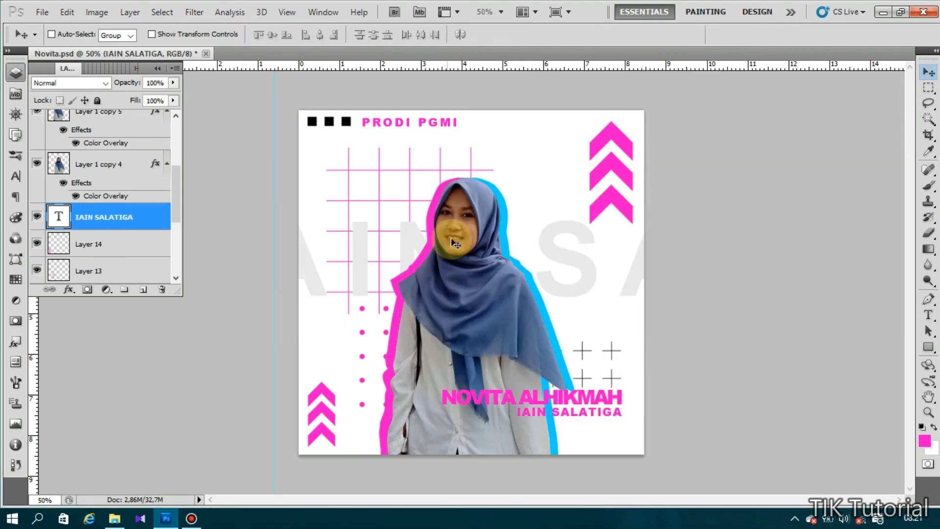
drag(357, 273, 432, 283)
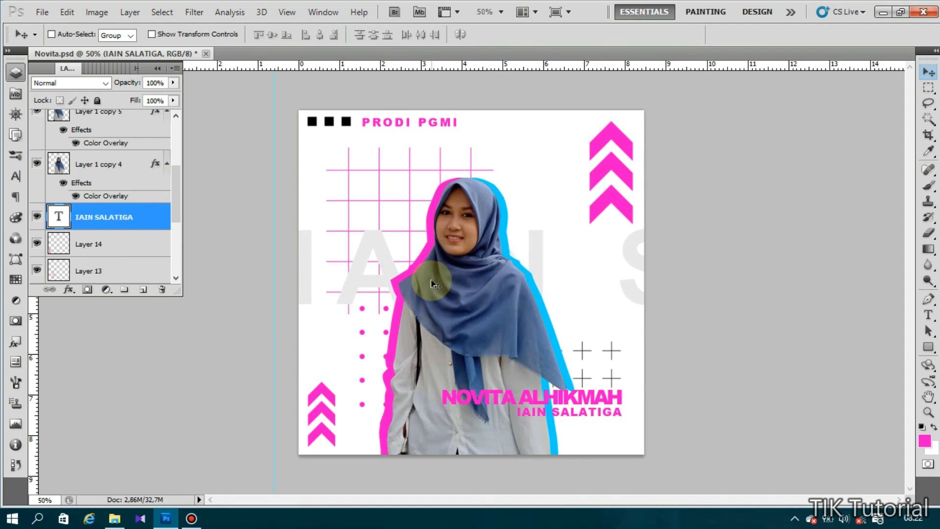
drag(147, 216, 114, 239)
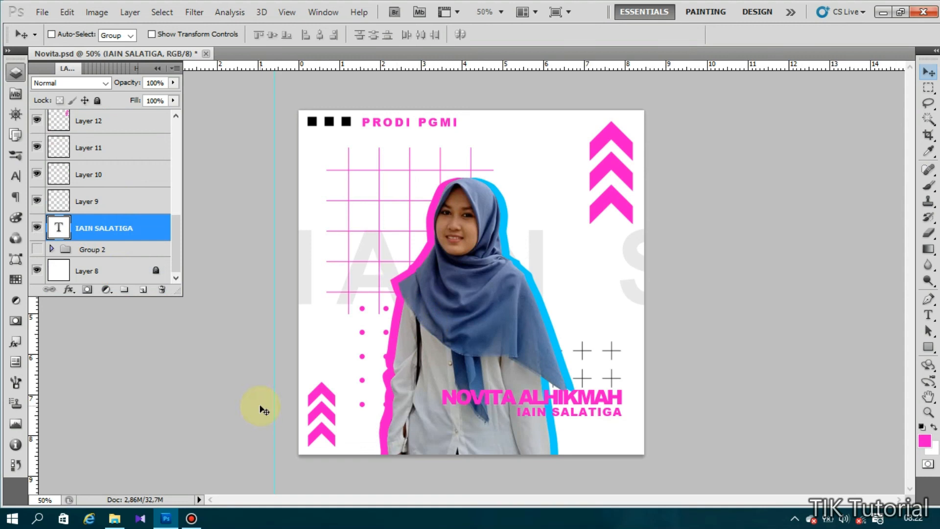
key(super+r)
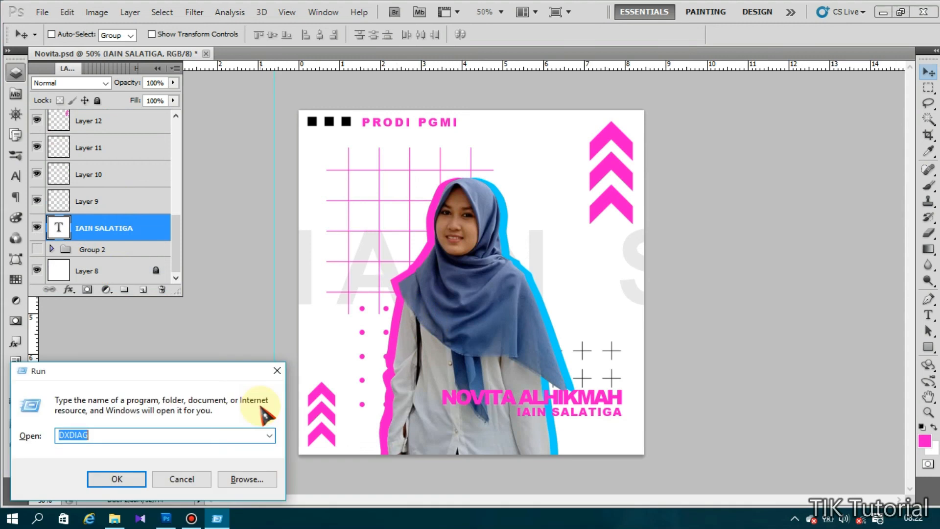
- Launch Notepad and type 'Nah, kalian tinggal variasi aja. Sesuaikan dengan nilai estetis yang Anda inginkan.'
text(NOTEPAD)
key(Return)
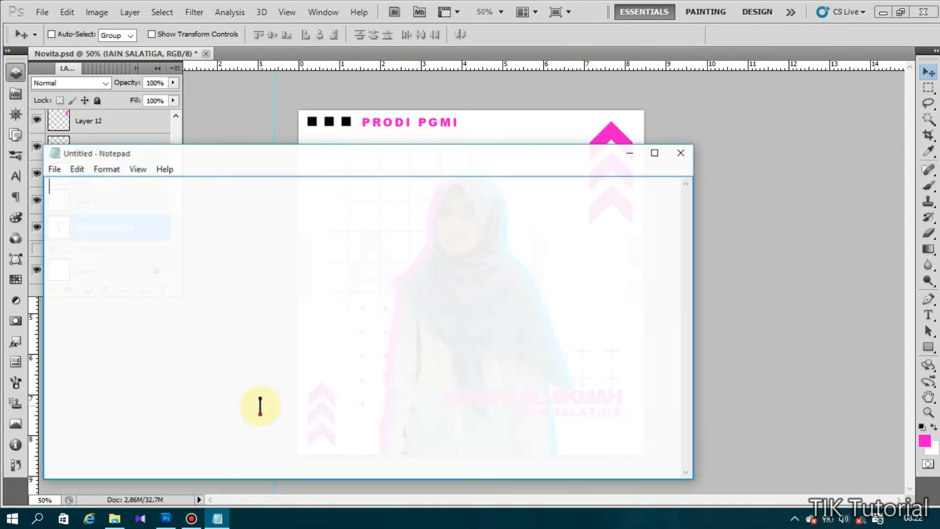
drag(225, 153, 379, 115)
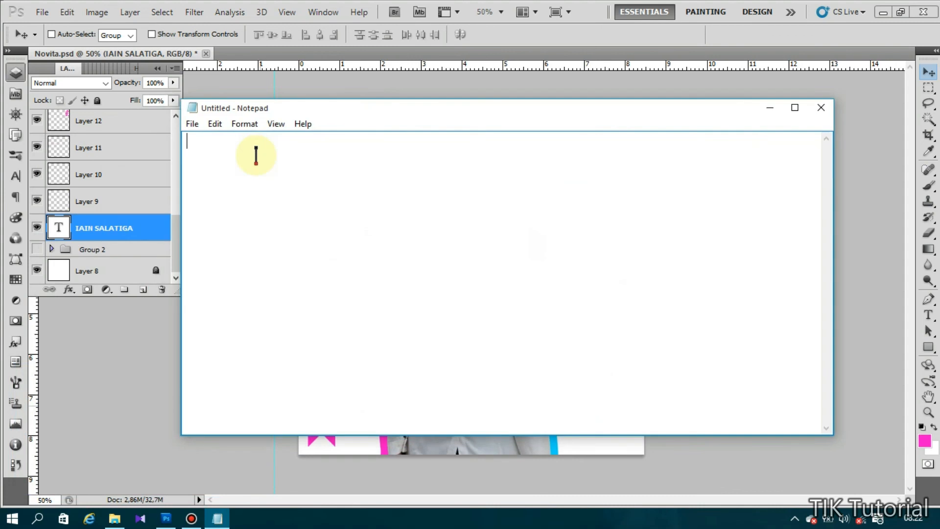
text(Na)
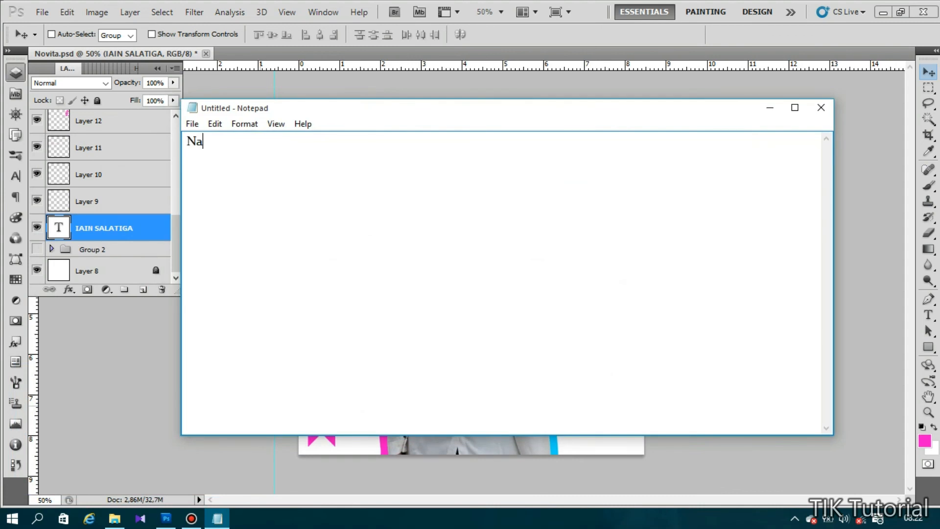
text(h, kalian tinggal variasik)
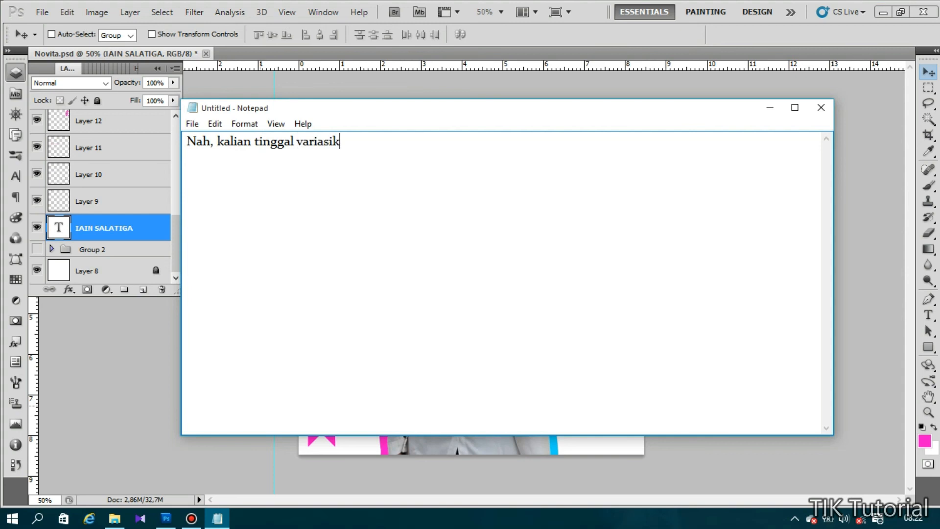
key(BackSpace)
text(aja. Sesuaika)
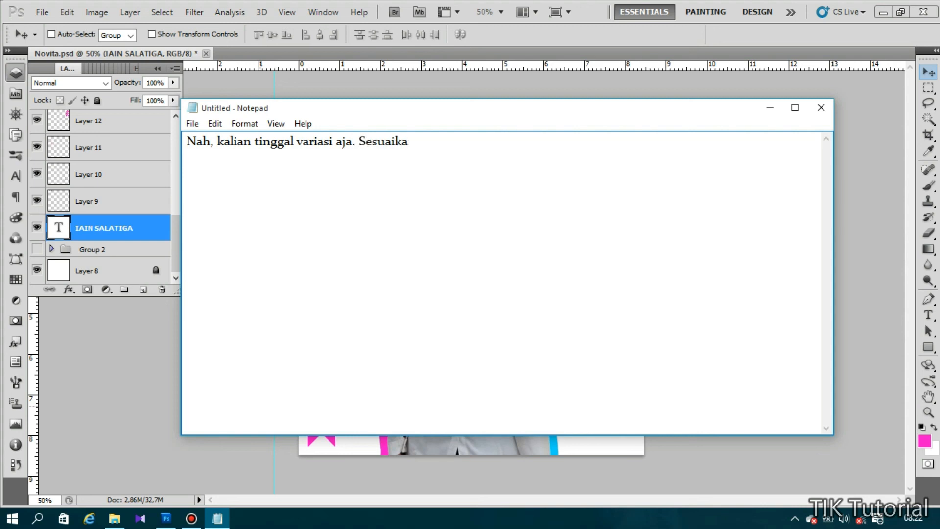
text(n dengan nilai )
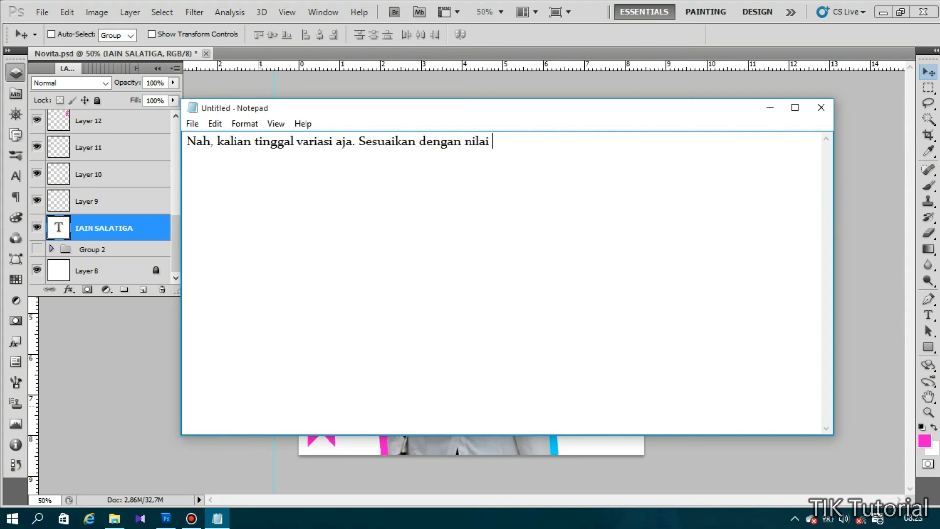
text(estetis)
key(BackSpace)
text(s yang Anda )
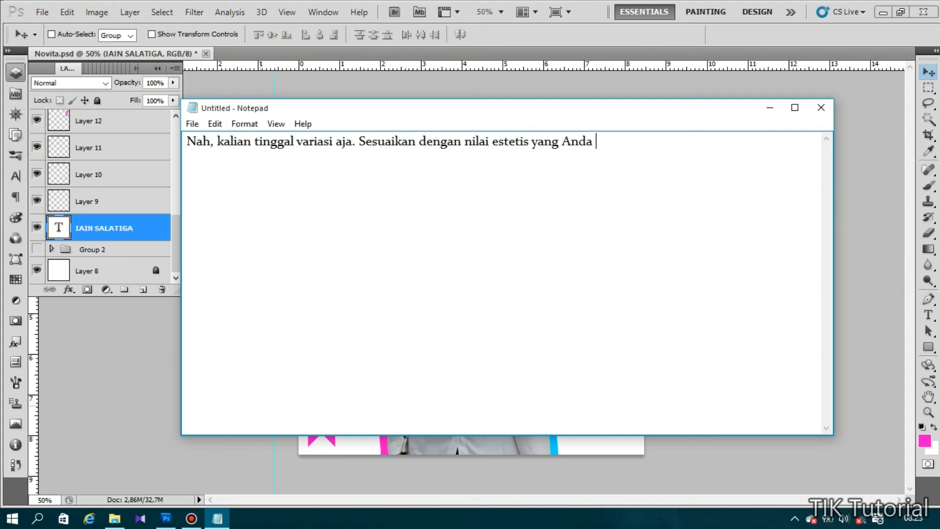
text(inginkan.)
key(Return)
- Add lines thanking viewers and asking them to request tutorials: 'Caranya KOmen video ini!'
text(Terima )
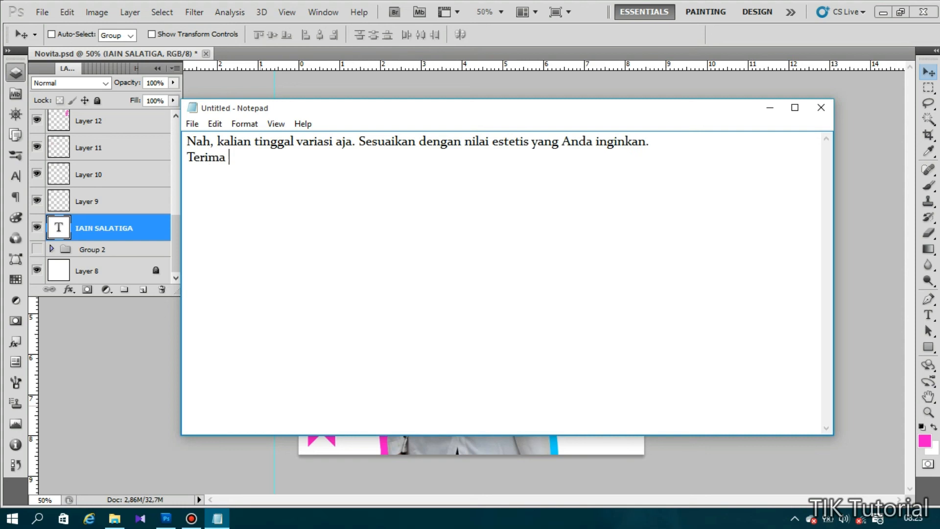
text(kasih, dan semoga berm)
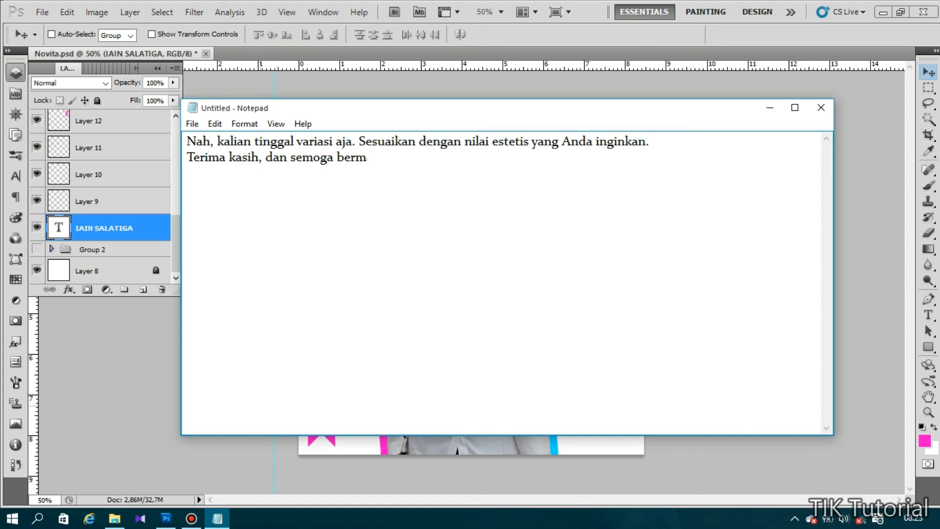
text(anfaat..!!!)
text(Untuk )
text(video selanjutnya, )
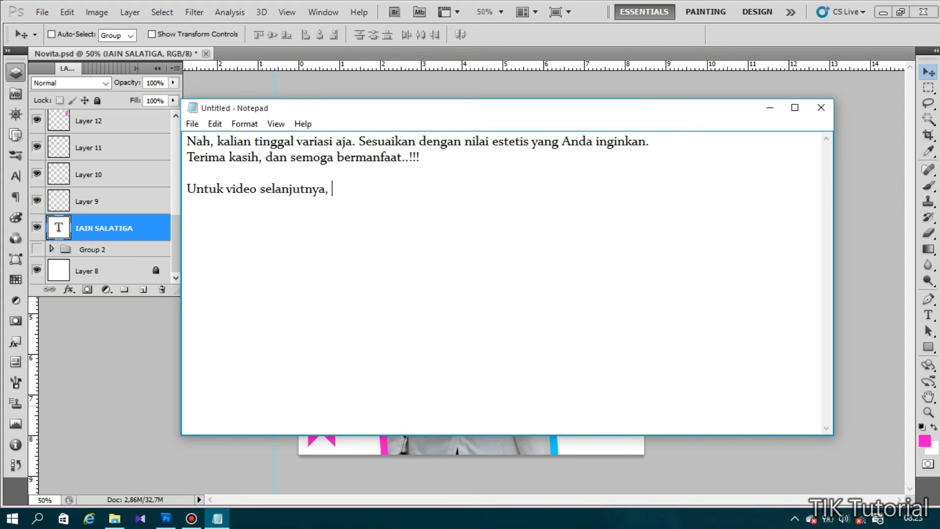
text(kalian tinggal nge-)
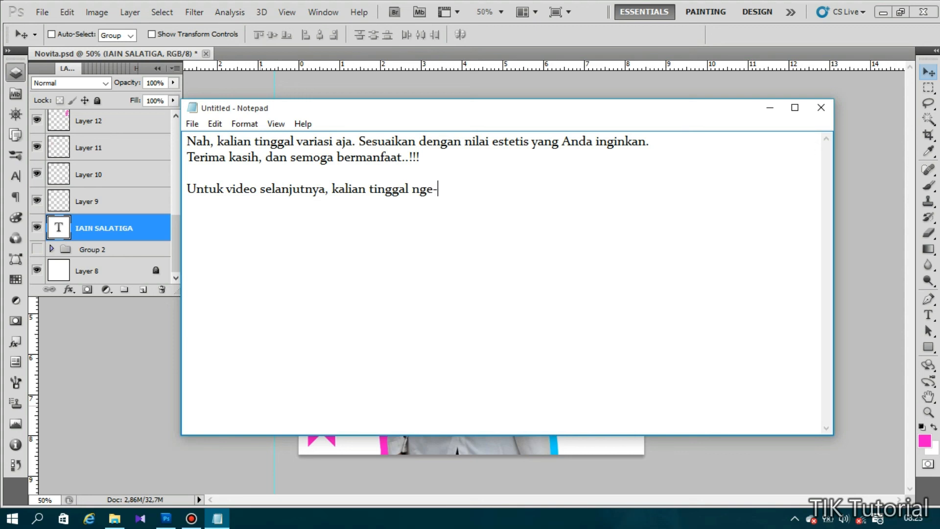
text(request tutor)
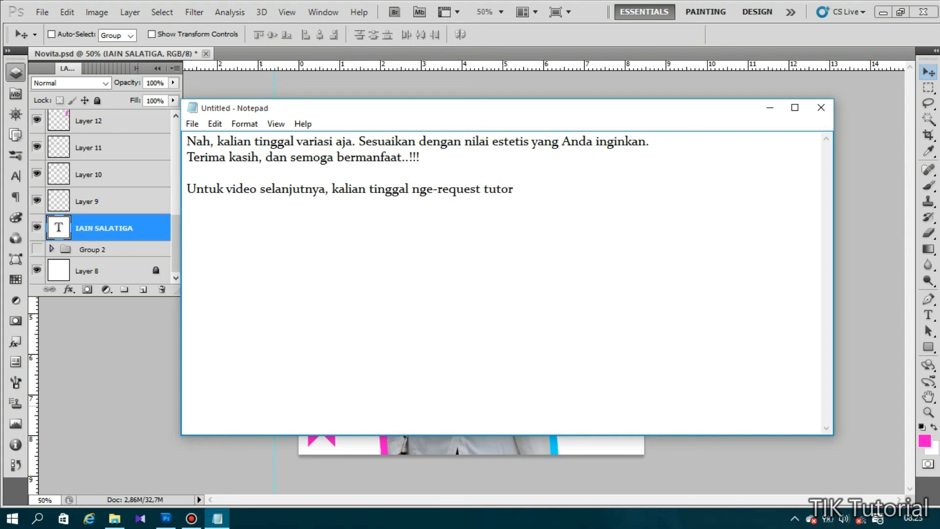
text( design yg akan kita buat)
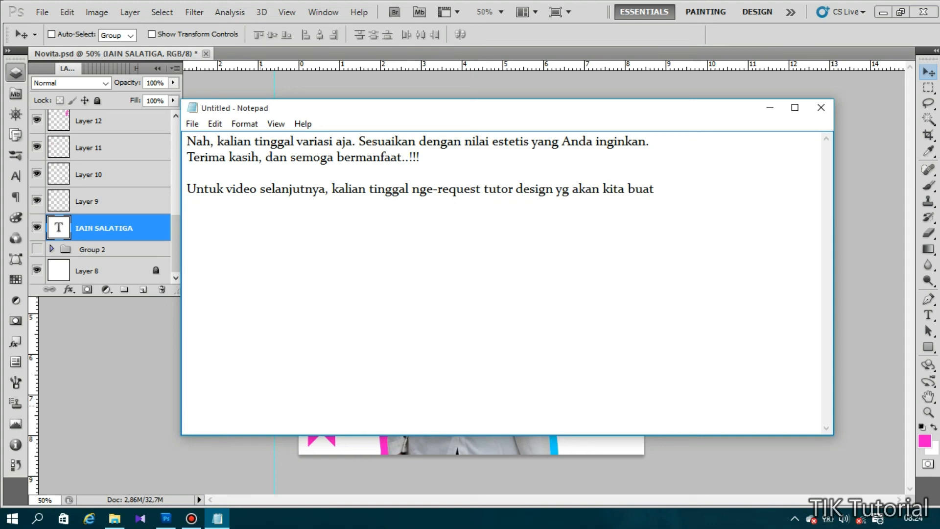
text(..)
key(BackSpace)
text(Caranya)
key(Return)
text(KOmen)
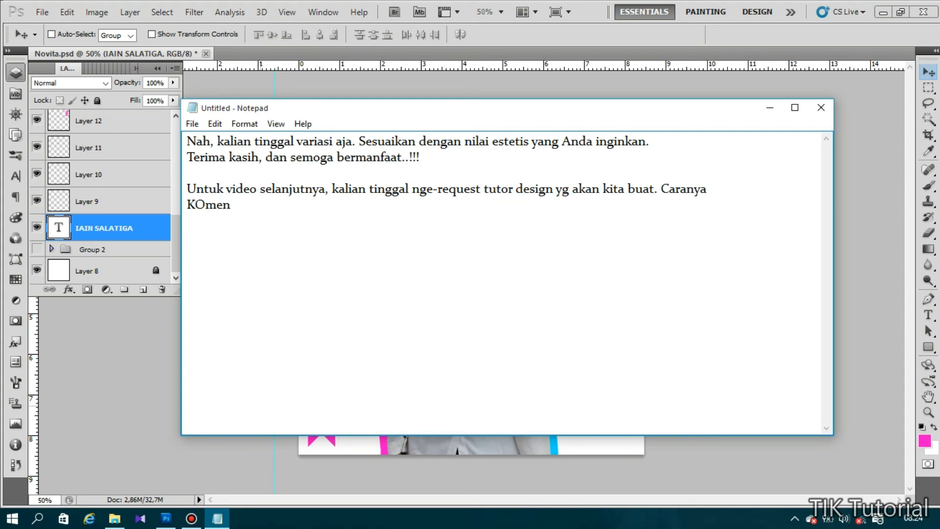
text( video ini!)
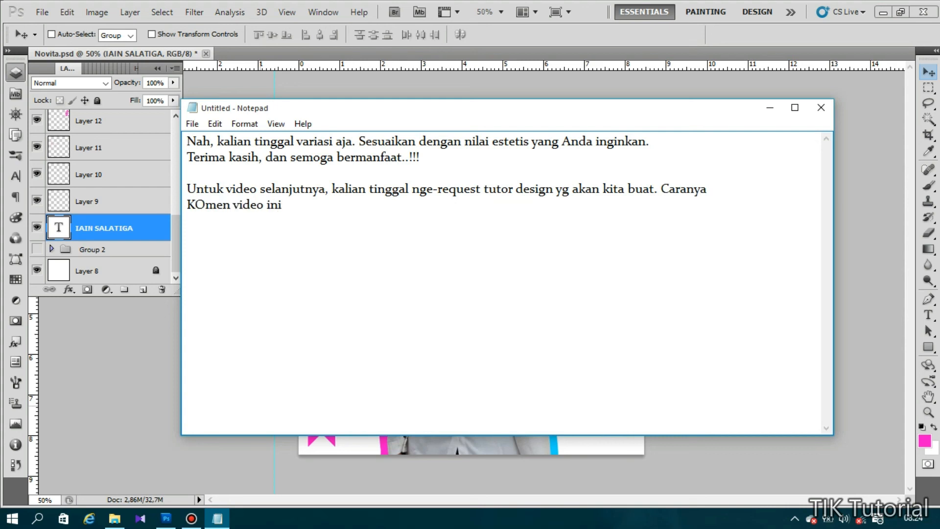